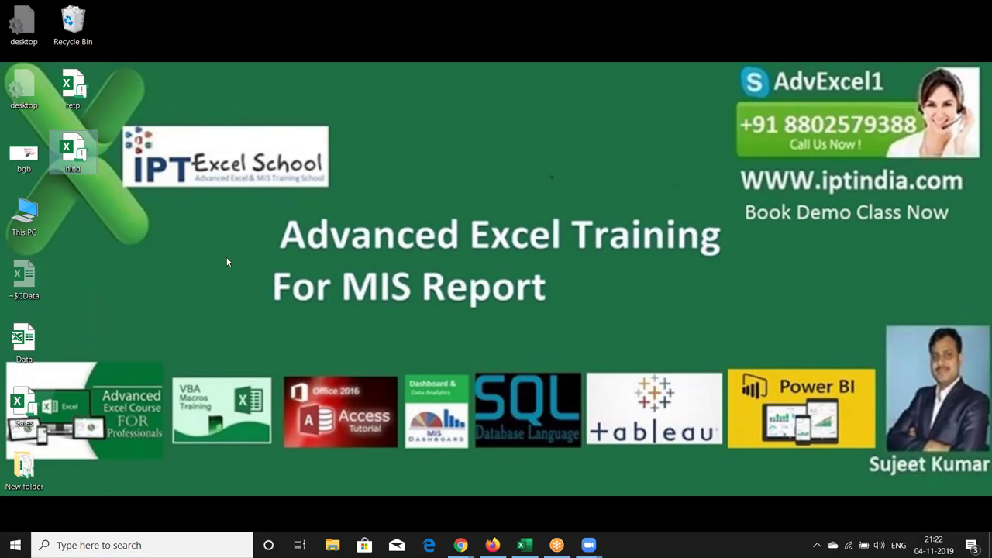
Restore the Book1 Excel window from the taskbar, showing its empty Sheet3
{"action": "left_click", "coordinate": [525, 324]}
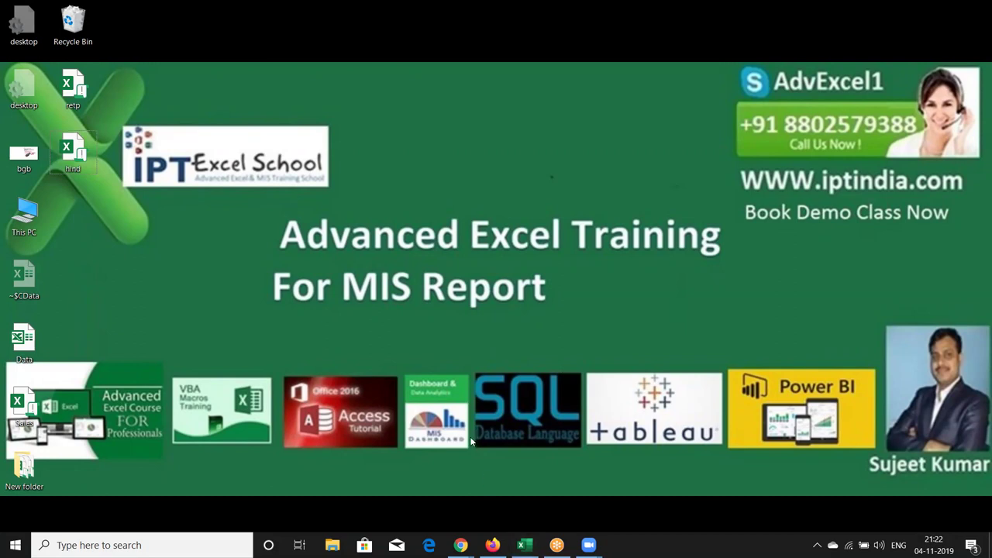
{"action": "left_click", "coordinate": [523, 545]}
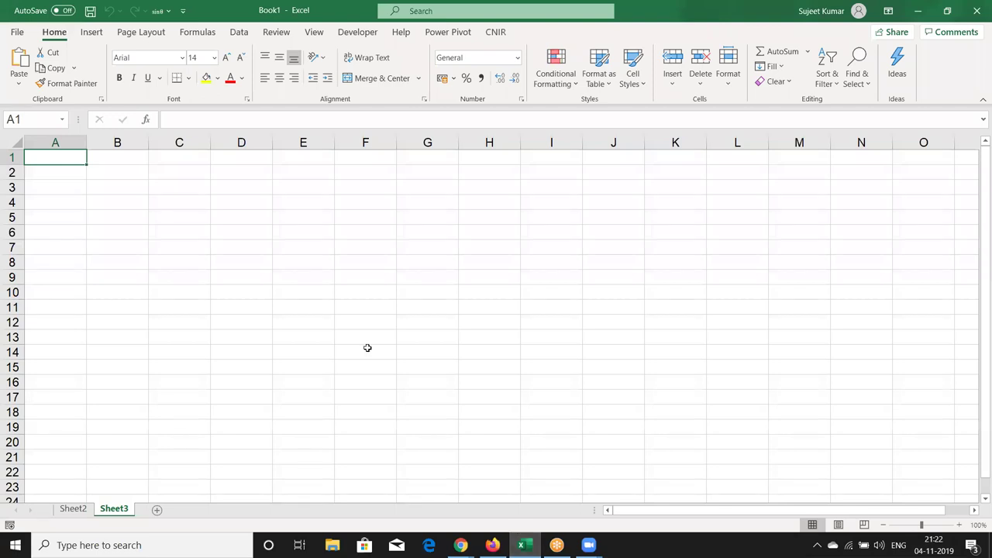
Browse the Logical functions list in the Formulas function library, then dismiss it
{"action": "left_click", "coordinate": [197, 32]}
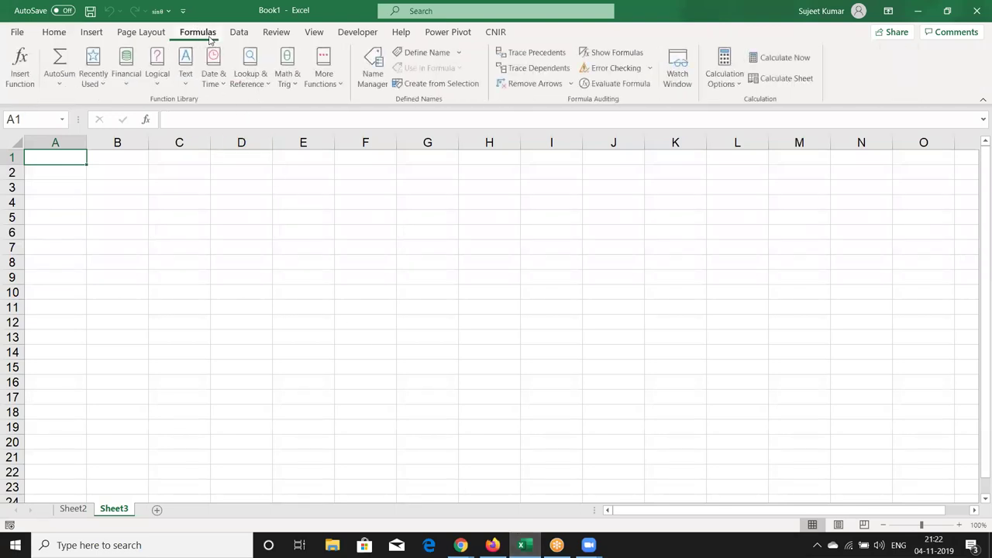
{"action": "left_click", "coordinate": [158, 81]}
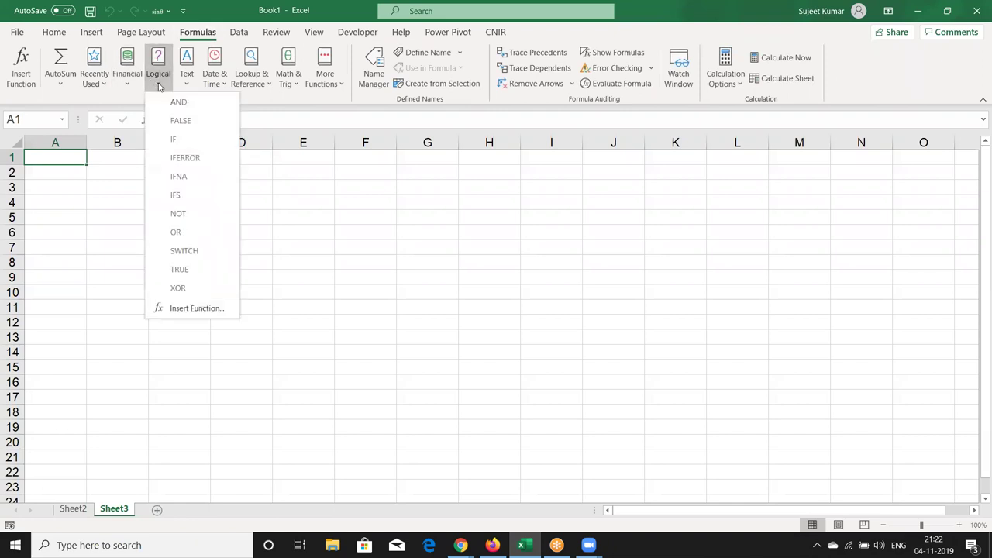
{"action": "left_click", "coordinate": [11, 324]}
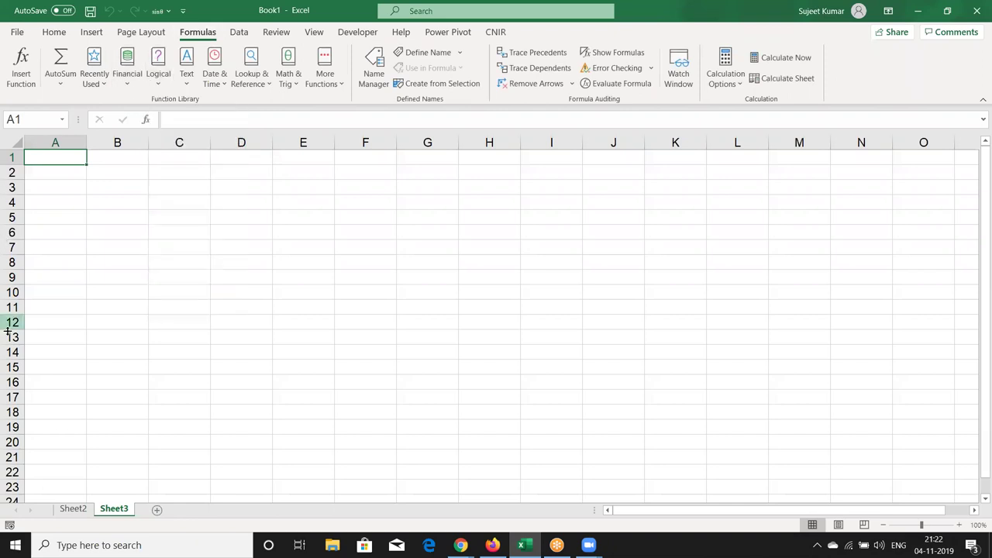
Enter 10 in B2 and 20 in C2
{"action": "left_click", "coordinate": [97, 188]}
{"action": "left_click", "coordinate": [98, 172]}
{"action": "type", "text": "10"}
{"action": "key", "text": "Tab"}
{"action": "type", "text": "20"}
{"action": "key", "text": "Tab"}
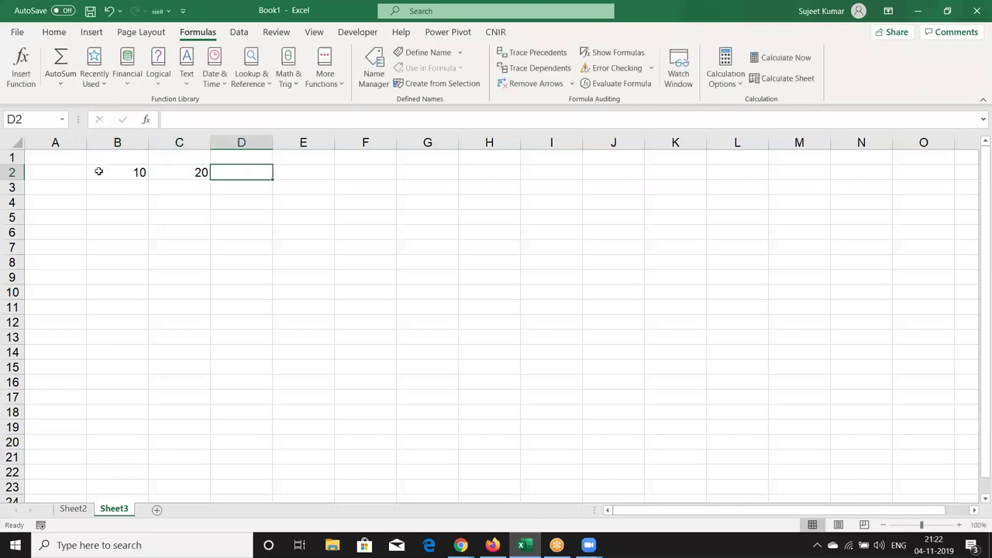
Add the formula =B2+C2 in D2, giving 30
{"action": "type", "text": "="}
{"action": "key", "text": "Left"}
{"action": "key", "text": "Left"}
{"action": "type", "text": "+"}
{"action": "key", "text": "Left"}
{"action": "key", "text": "Return"}
{"action": "key", "text": "Up"}
Enter =SUM(B2:C2) in D3, also giving 30
{"action": "key", "text": "Down"}
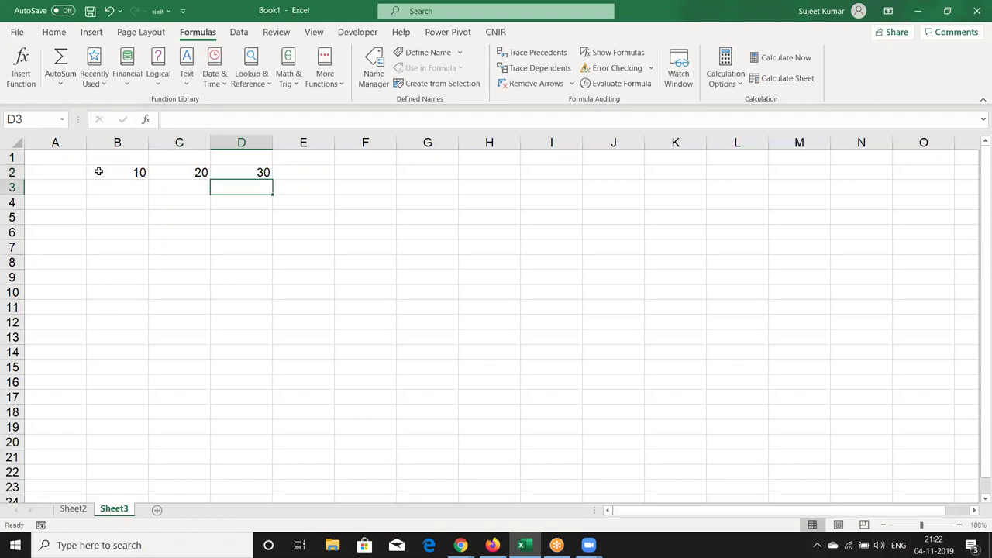
{"action": "type", "text": "=SUM("}
{"action": "key", "text": "Left"}
{"action": "key", "text": "Left"}
{"action": "key", "text": "Up"}
{"action": "key", "text": "shift+Right"}
{"action": "key", "text": "Return"}
{"action": "key", "text": "Up"}
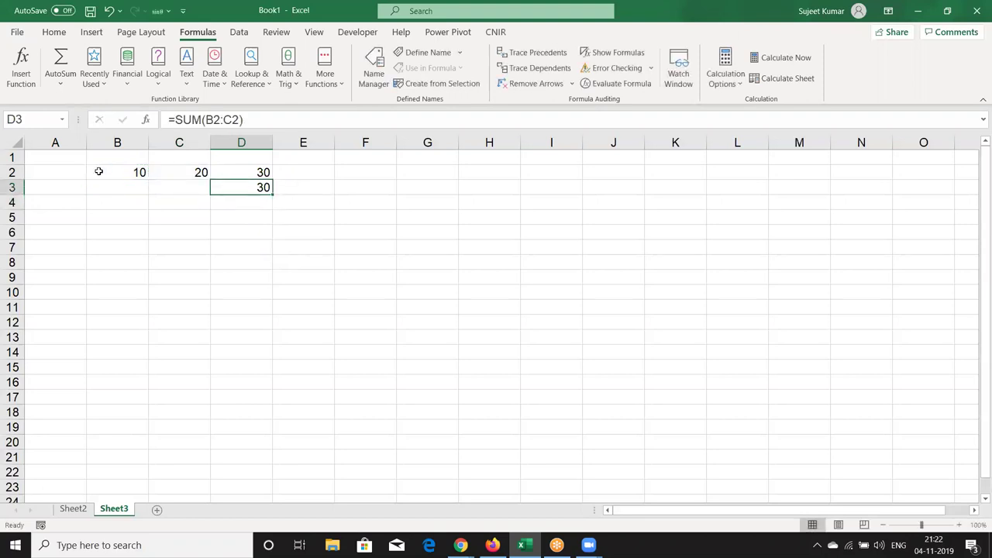
Inspect the D3 and D2 formulas in edit mode, leaving both unchanged
{"action": "key", "text": "Up"}
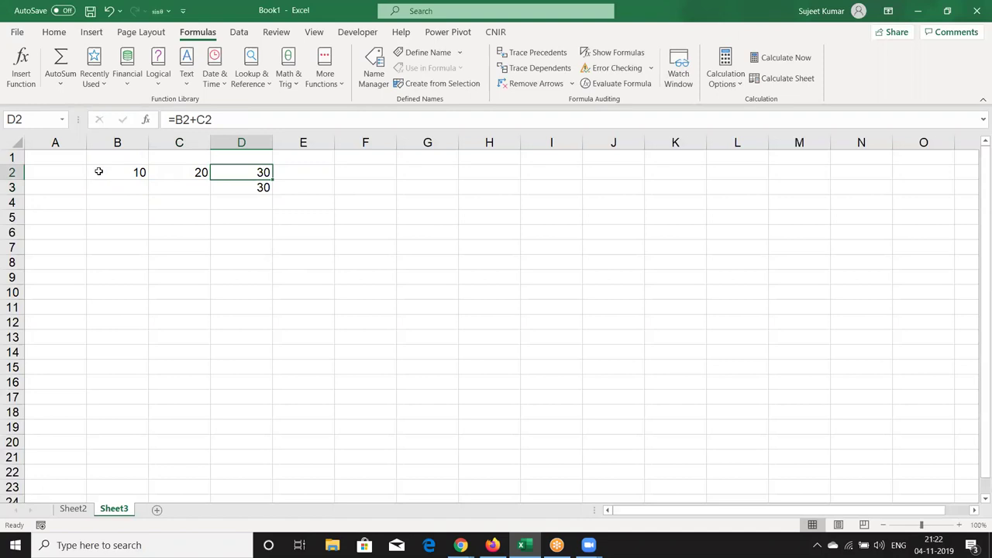
{"action": "key", "text": "Down"}
{"action": "key", "text": "F2"}
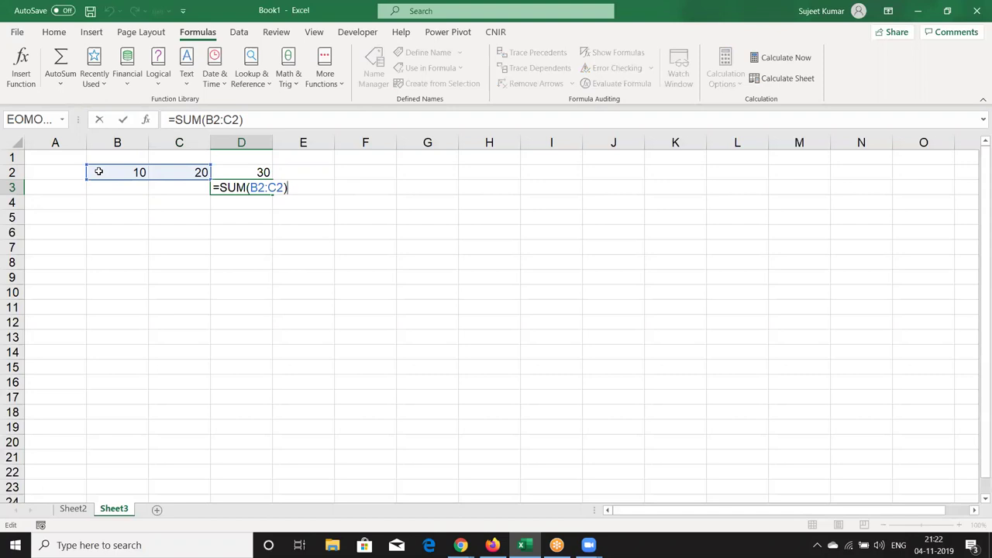
{"action": "key", "text": "Return"}
{"action": "key", "text": "Up"}
{"action": "key", "text": "Up"}
{"action": "key", "text": "F2"}
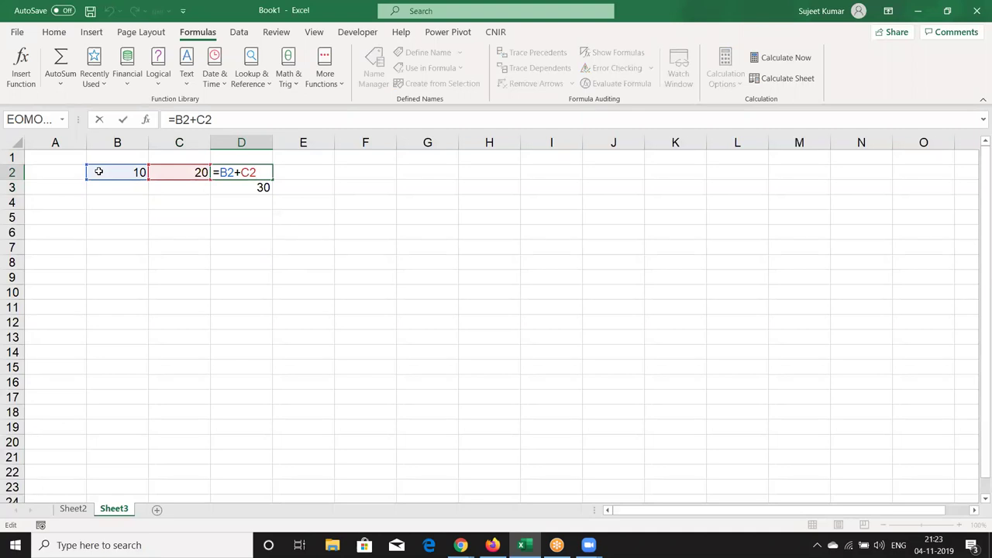
{"action": "key", "text": "ctrl+Return"}
{"action": "key", "text": "Right"}
{"action": "key", "text": "Right"}
{"action": "key", "text": "Right"}
{"action": "key", "text": "Up"}
Enter the operators +, -, *, / and ^ down G1:G5
{"action": "type", "text": "+"}
{"action": "key", "text": "Return"}
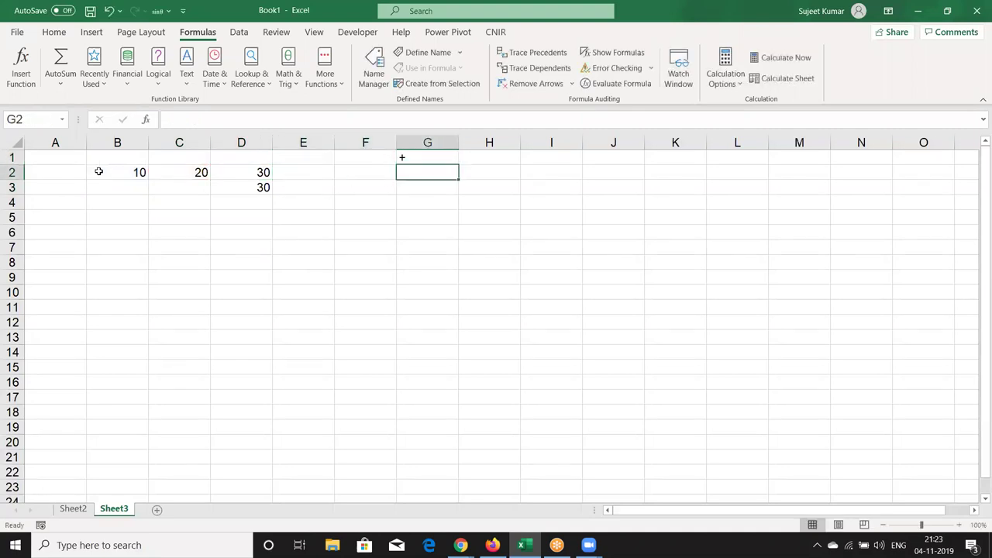
{"action": "type", "text": "-"}
{"action": "key", "text": "Return"}
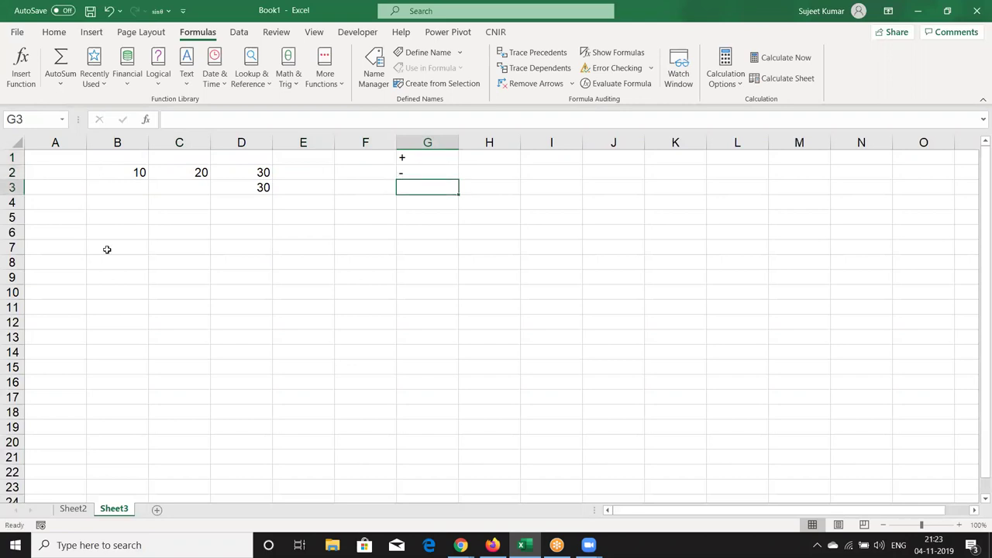
{"action": "type", "text": "*"}
{"action": "key", "text": "Return"}
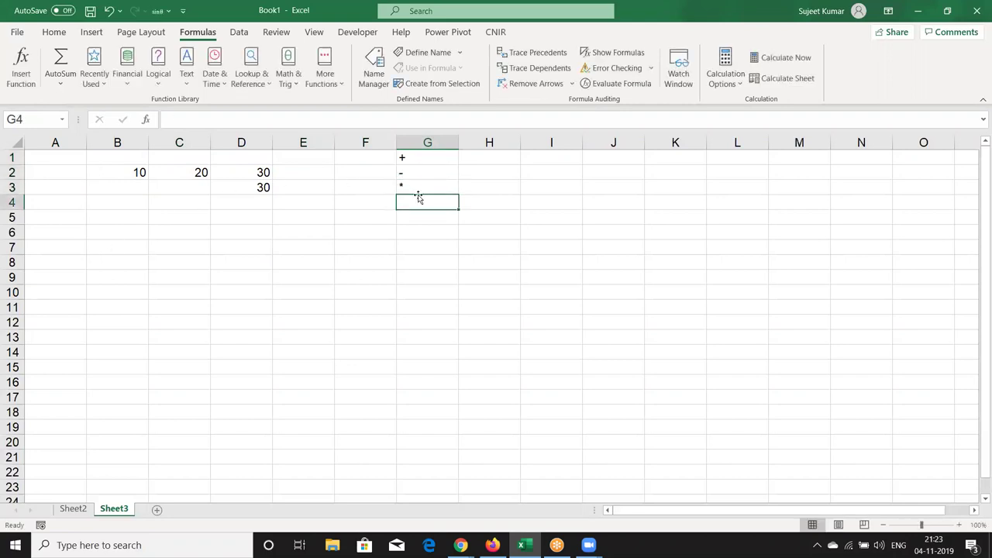
{"action": "double_click", "coordinate": [439, 201]}
{"action": "type", "text": "/"}
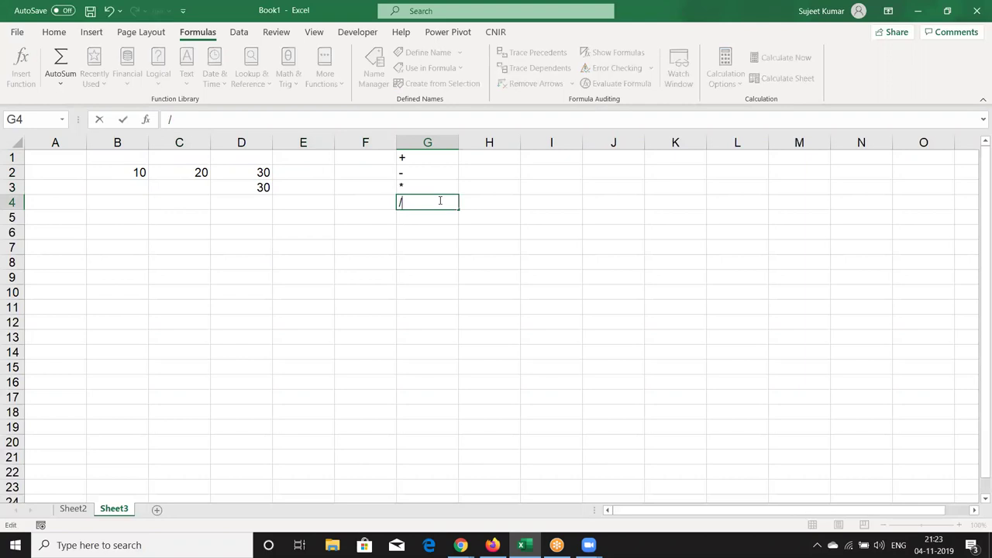
{"action": "key", "text": "Return"}
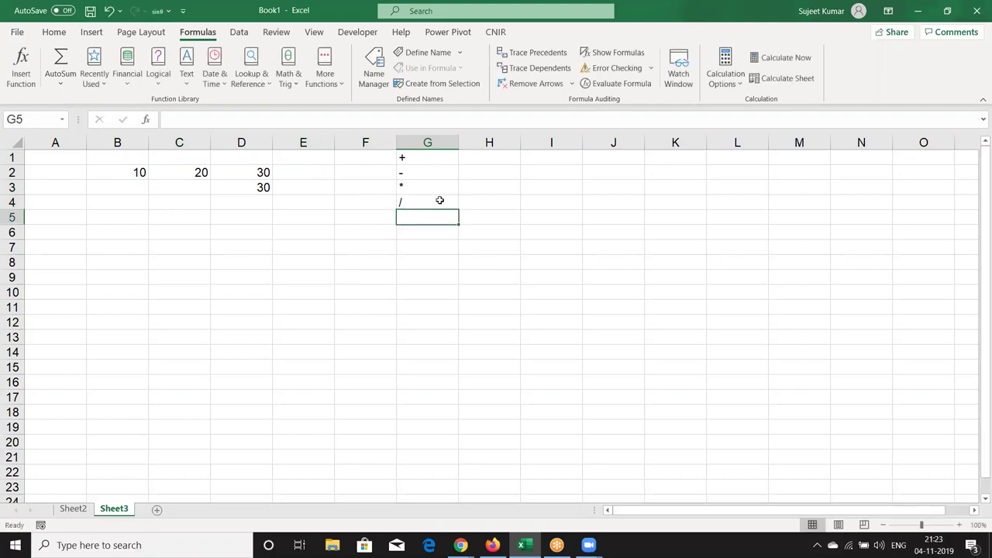
{"action": "type", "text": "^"}
{"action": "key", "text": "Return"}
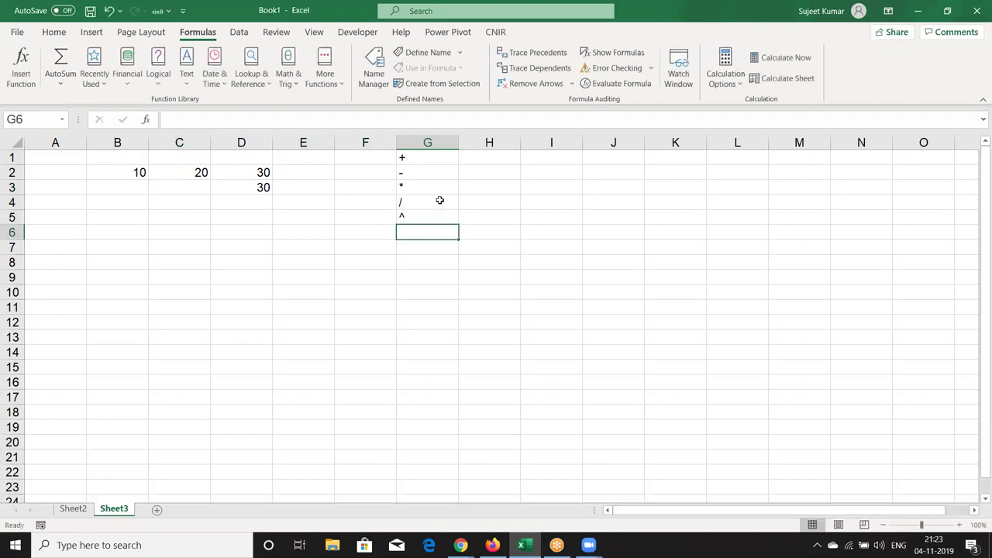
Select the operator list G1:G5, then review the D3 SUM formula unchanged
{"action": "key", "text": "Up"}
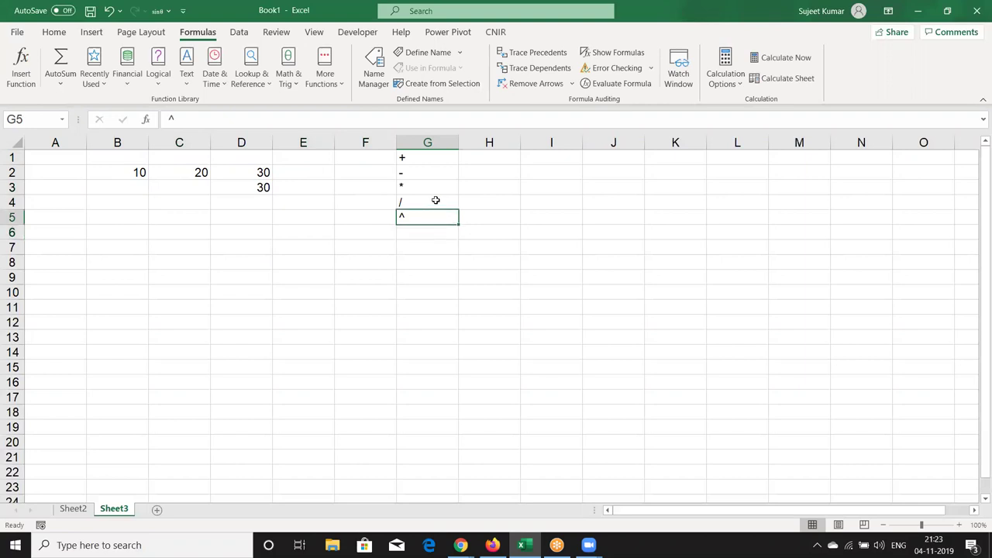
{"action": "key", "text": "ctrl+shift+Up"}
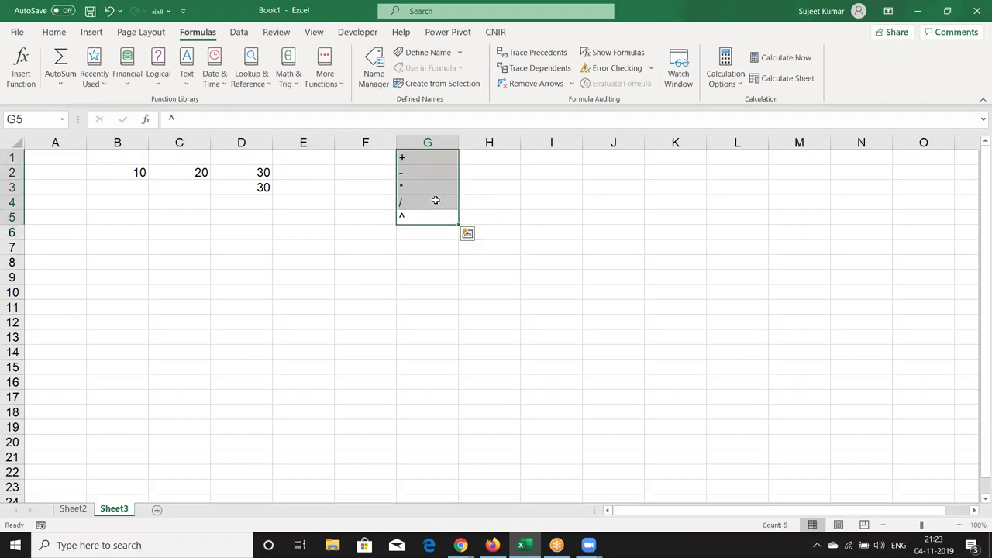
{"action": "key", "text": "Left"}
{"action": "key", "text": "Left"}
{"action": "key", "text": "Left"}
{"action": "key", "text": "Up"}
{"action": "key", "text": "Up"}
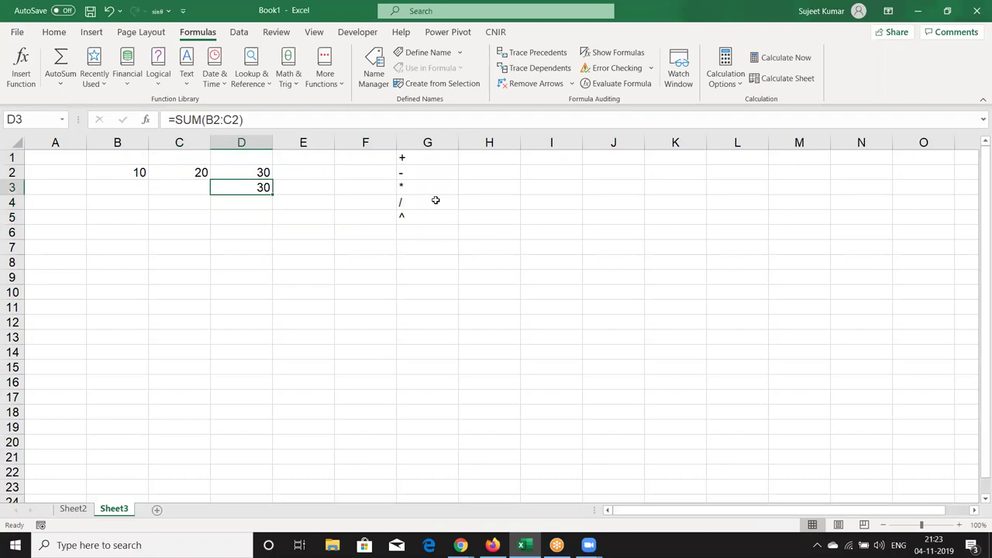
{"action": "key", "text": "F2"}
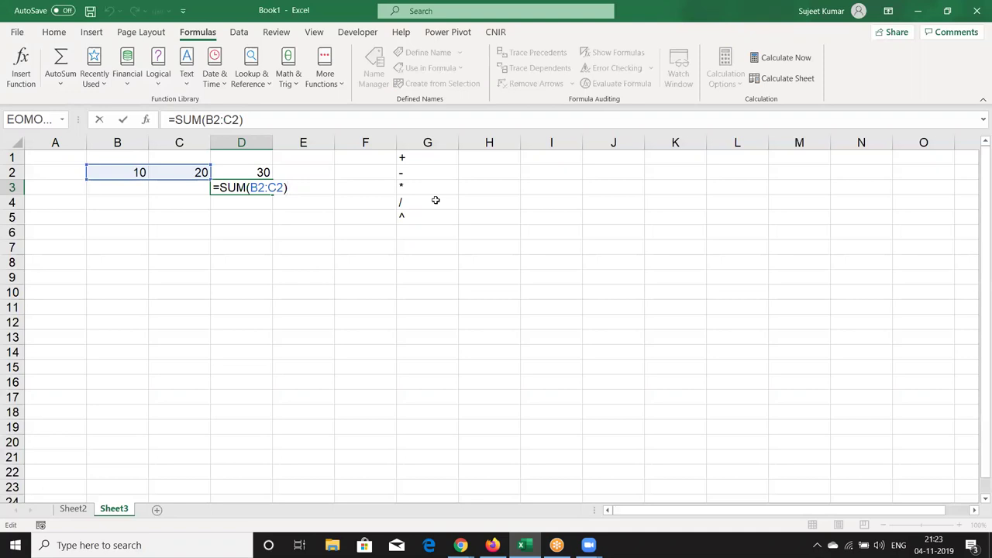
{"action": "key", "text": "Return"}
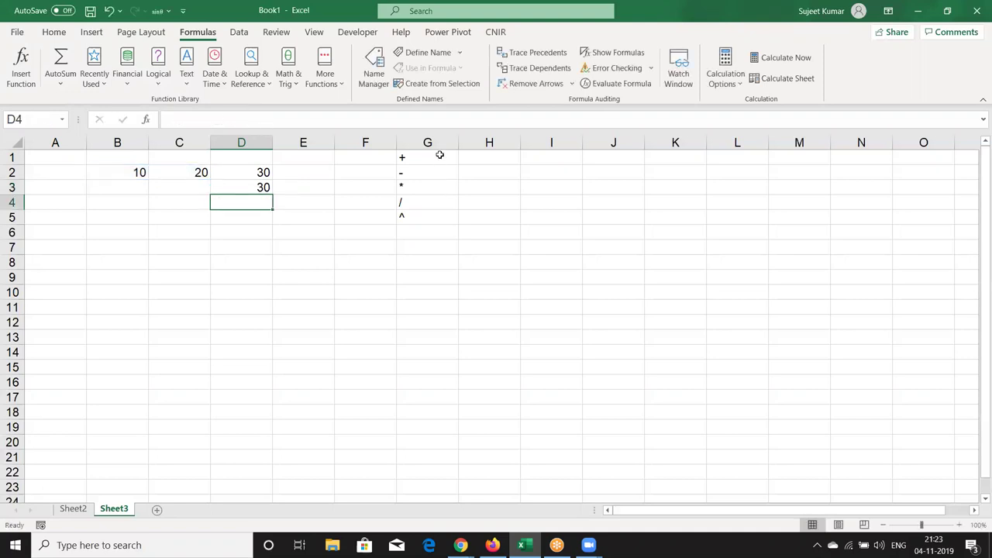
Enter headers Q1 and Q2 in B7:C7 with values 54 and 55 beneath
{"action": "left_click_drag", "start_coordinate": [440, 155], "coordinate": [434, 215]}
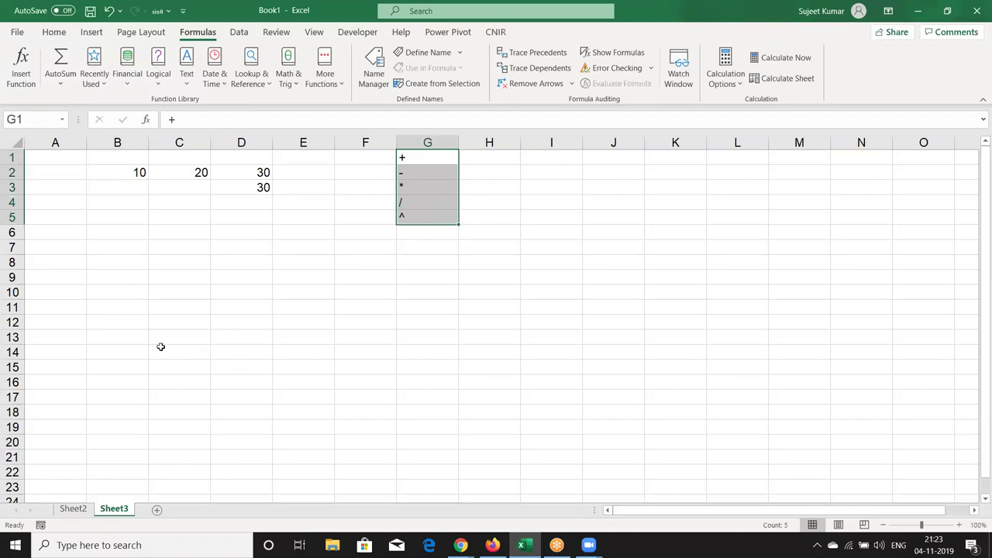
{"action": "left_click", "coordinate": [119, 243]}
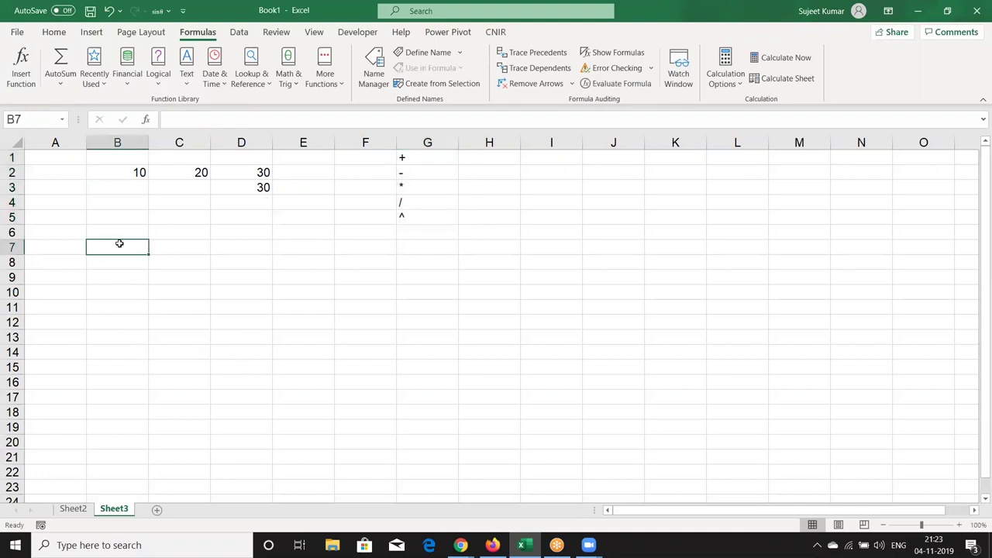
{"action": "type", "text": "q"}
{"action": "key", "text": "BackSpace"}
{"action": "type", "text": "Q1"}
{"action": "key", "text": "Tab"}
{"action": "type", "text": "Q2"}
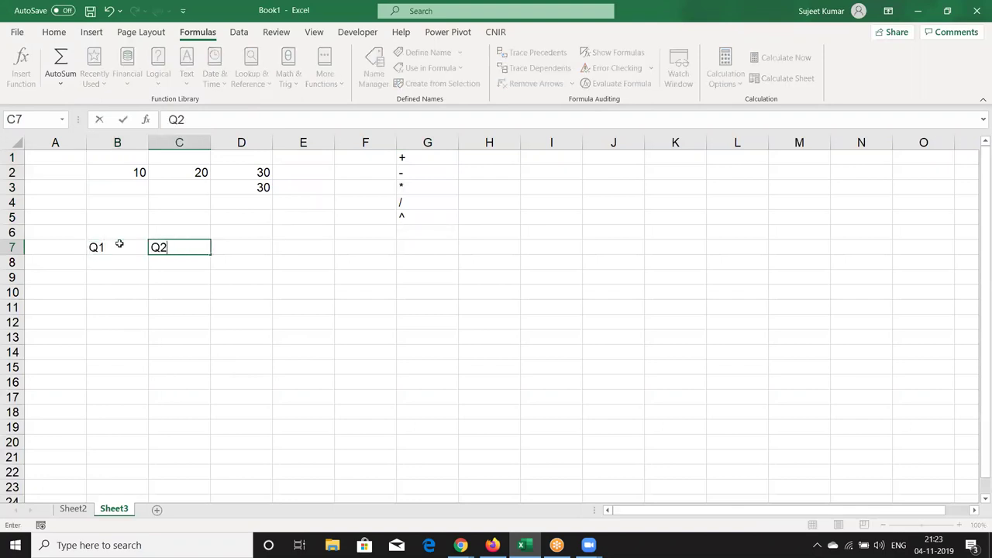
{"action": "key", "text": "Return"}
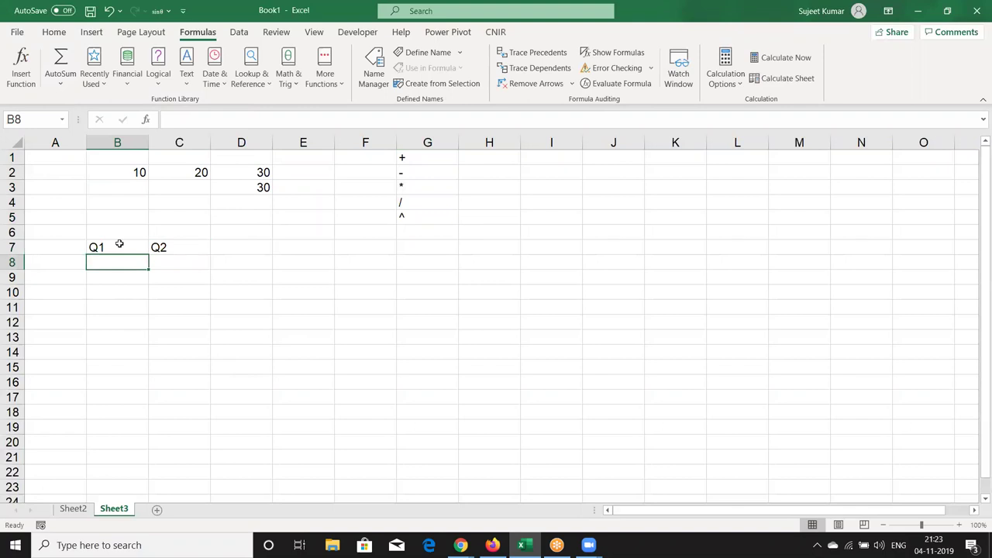
{"action": "type", "text": "54"}
{"action": "key", "text": "Tab"}
{"action": "type", "text": "55"}
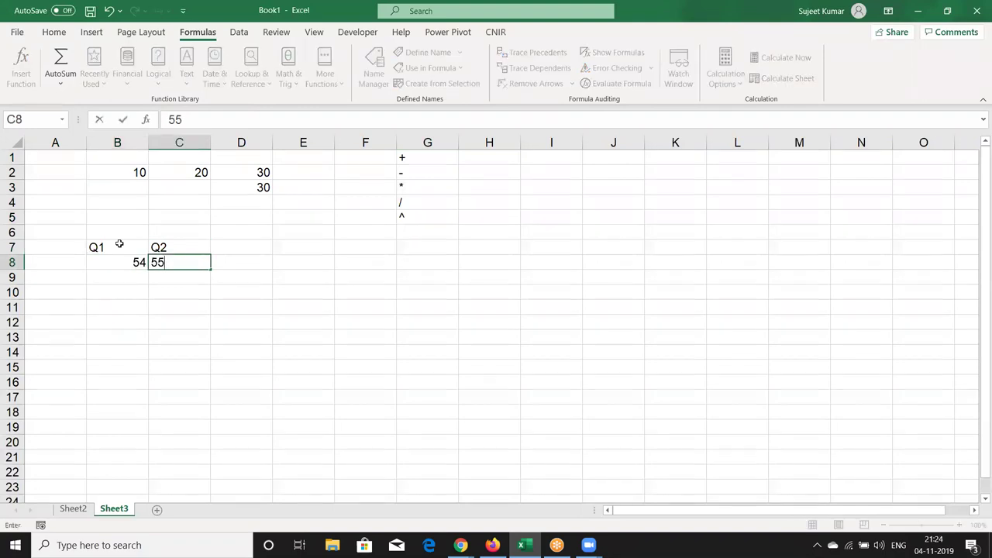
{"action": "key", "text": "Return"}
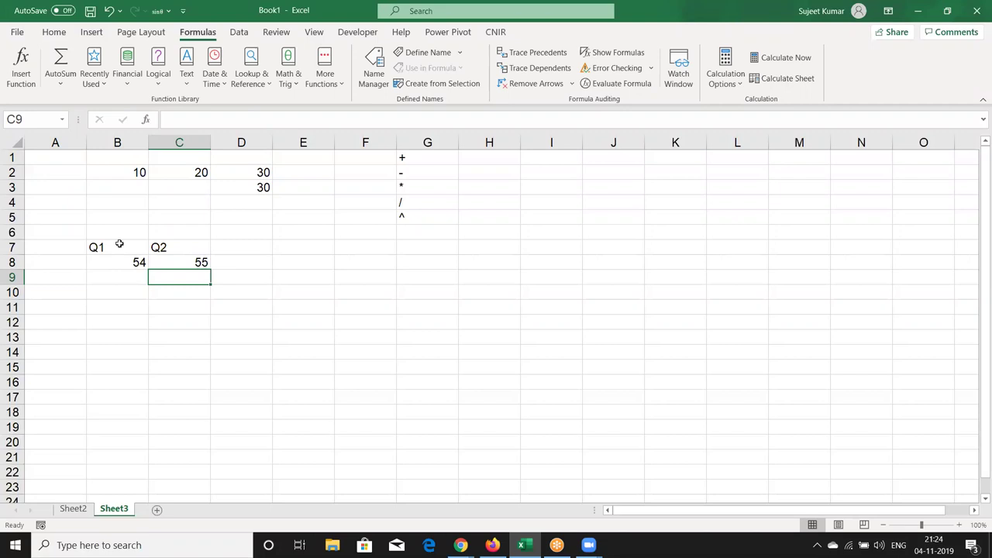
Label D7 with the heading GR and cancel an unfinished formula in D8
{"action": "left_click", "coordinate": [226, 248]}
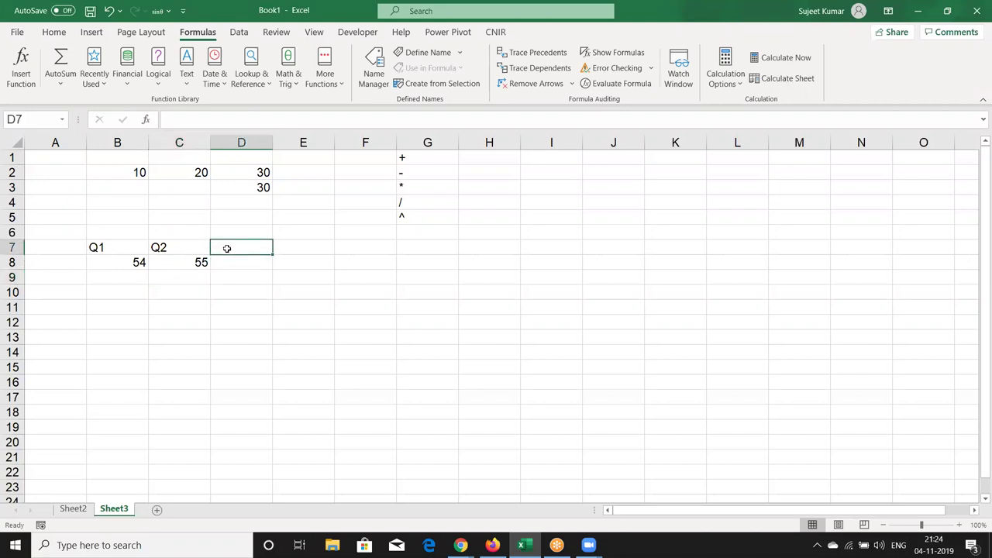
{"action": "type", "text": "Q3"}
{"action": "key", "text": "Return"}
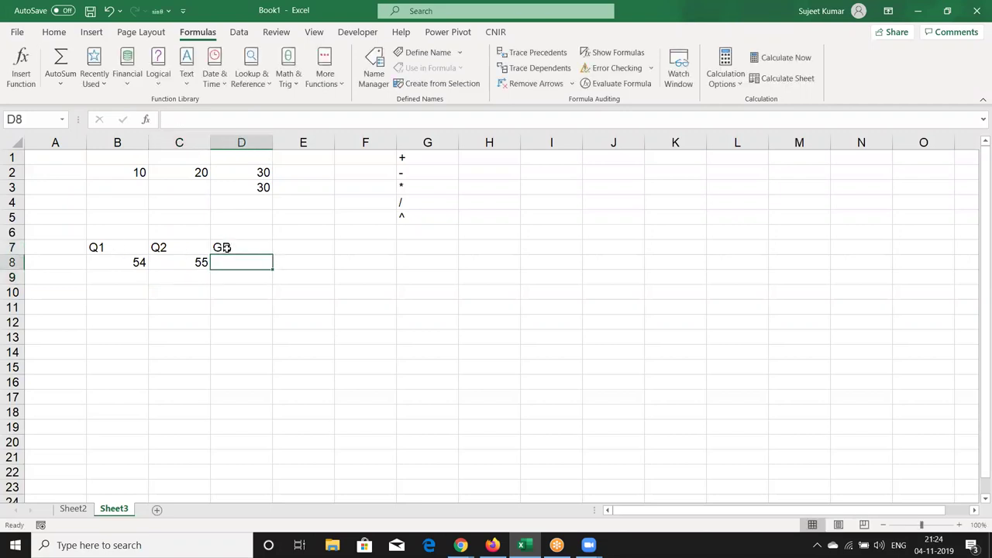
{"action": "type", "text": "="}
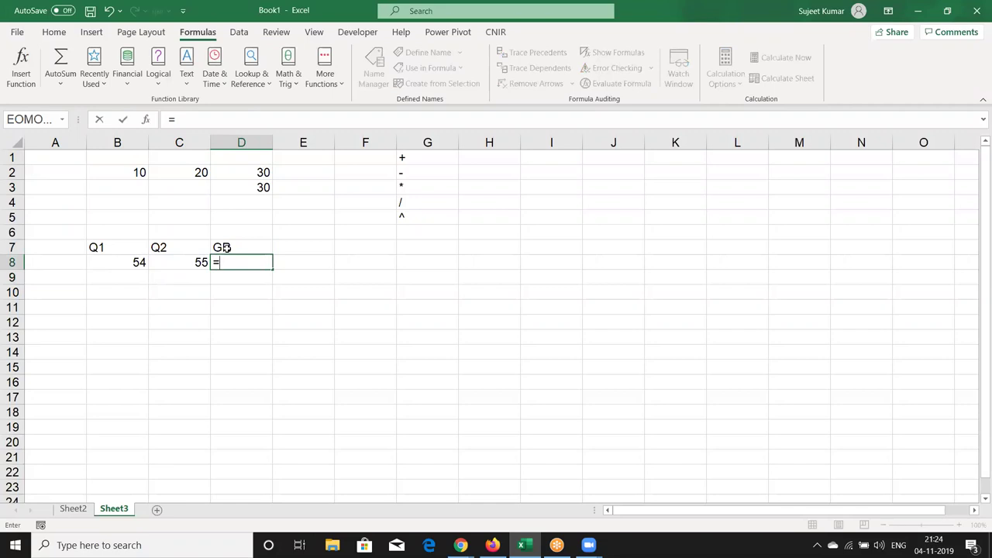
{"action": "type", "text": "GR"}
{"action": "key", "text": "BackSpace"}
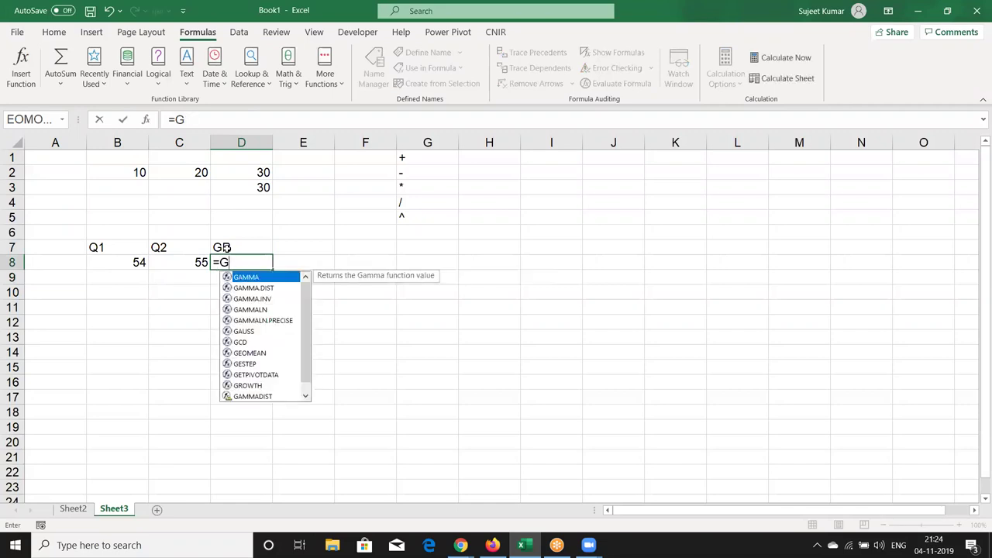
{"action": "key", "text": "BackSpace"}
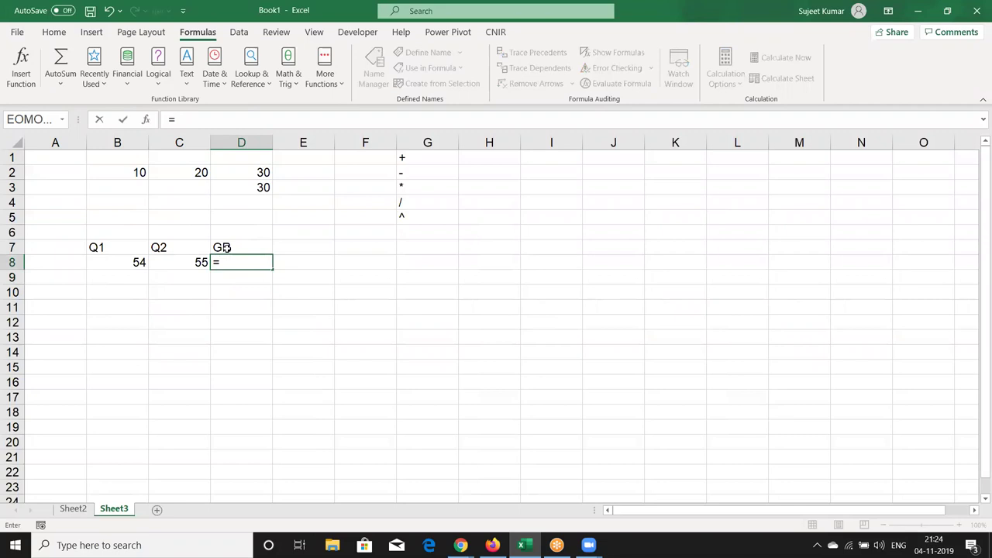
{"action": "key", "text": "Escape"}
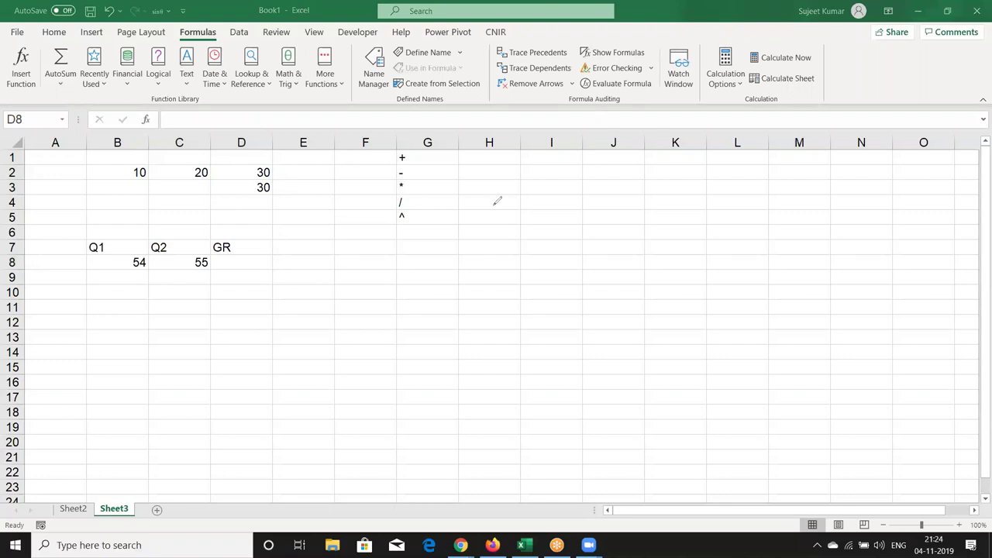
Handwrite the (Q2−Q1)/Q1 growth formula in ink beside the table, with a fraction line
{"action": "mouse_move", "coordinate": [494, 215]}
{"action": "left_mouse_down"}
{"action": "mouse_move", "coordinate": [510, 214]}
{"action": "mouse_move", "coordinate": [512, 268]}
{"action": "mouse_move", "coordinate": [550, 227]}
{"action": "mouse_move", "coordinate": [577, 220]}
{"action": "mouse_move", "coordinate": [601, 260]}
{"action": "left_mouse_up"}
{"action": "left_click_drag", "start_coordinate": [605, 190], "coordinate": [626, 226]}
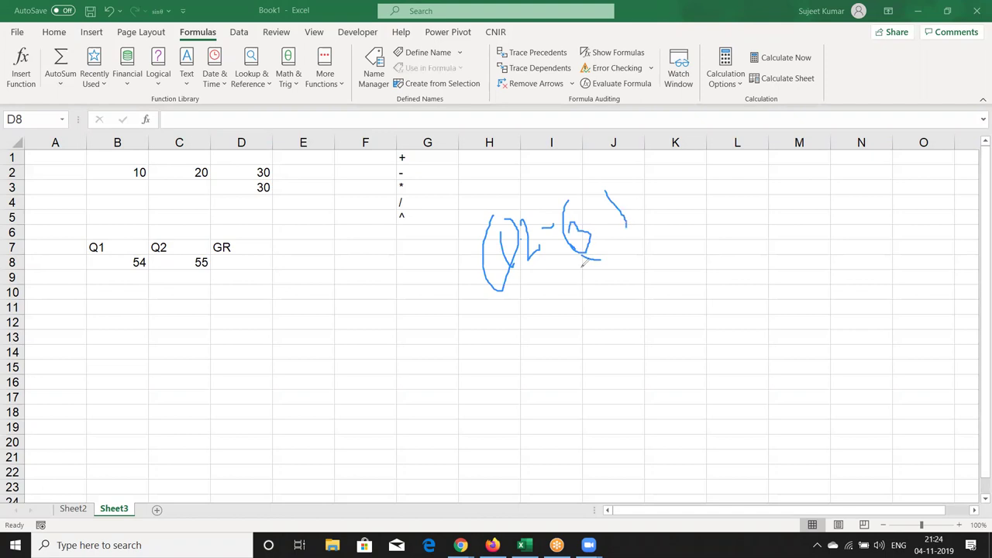
{"action": "mouse_move", "coordinate": [568, 202]}
{"action": "left_mouse_down"}
{"action": "mouse_move", "coordinate": [612, 273]}
{"action": "mouse_move", "coordinate": [619, 243]}
{"action": "mouse_move", "coordinate": [630, 247]}
{"action": "left_mouse_up"}
{"action": "mouse_move", "coordinate": [502, 331]}
{"action": "left_mouse_down"}
{"action": "mouse_move", "coordinate": [659, 262]}
{"action": "mouse_move", "coordinate": [637, 298]}
{"action": "mouse_move", "coordinate": [665, 331]}
{"action": "left_mouse_up"}
{"action": "left_click_drag", "start_coordinate": [659, 278], "coordinate": [687, 334]}
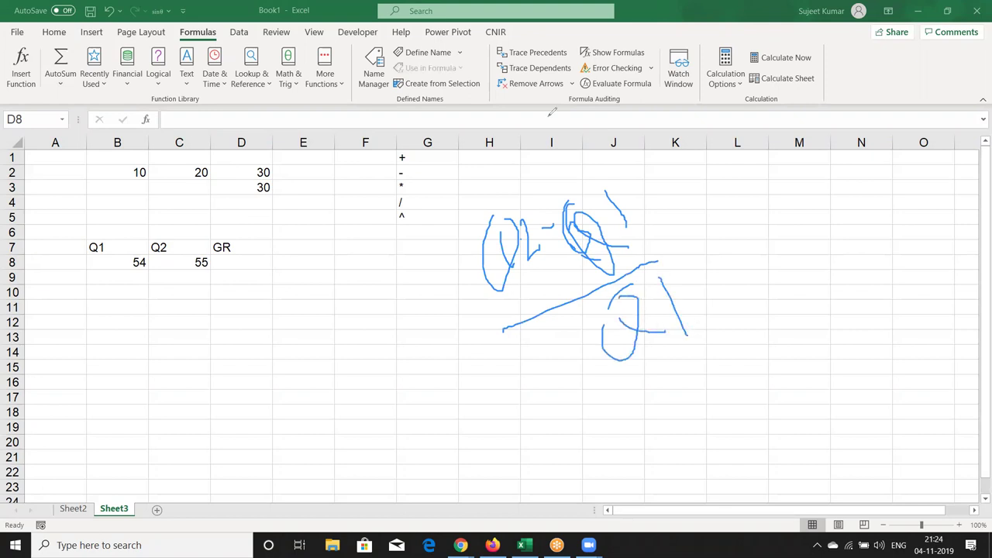
{"action": "left_click", "coordinate": [265, 258]}
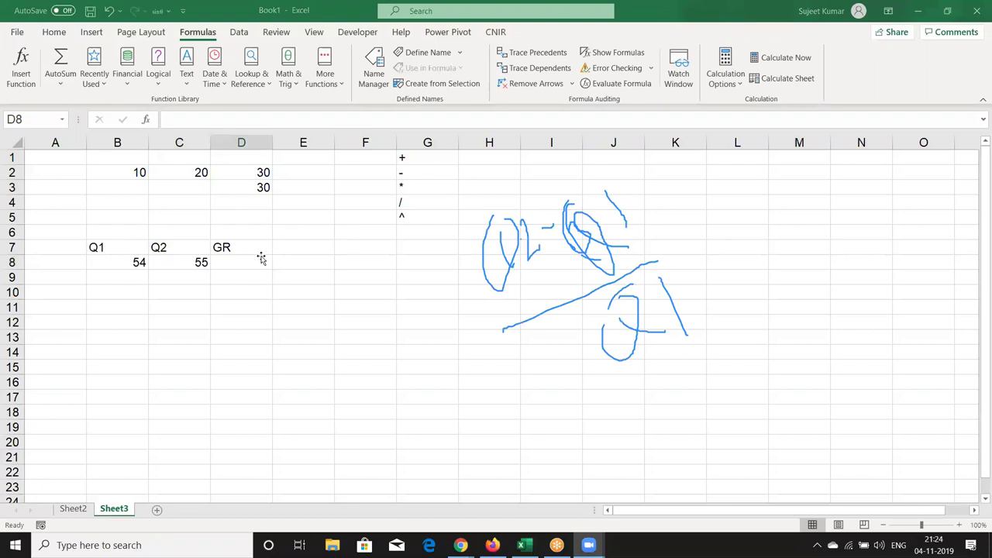
Type the draft formula =C8-B8/C8 in D8, leaving it unconfirmed
{"action": "type", "text": "="}
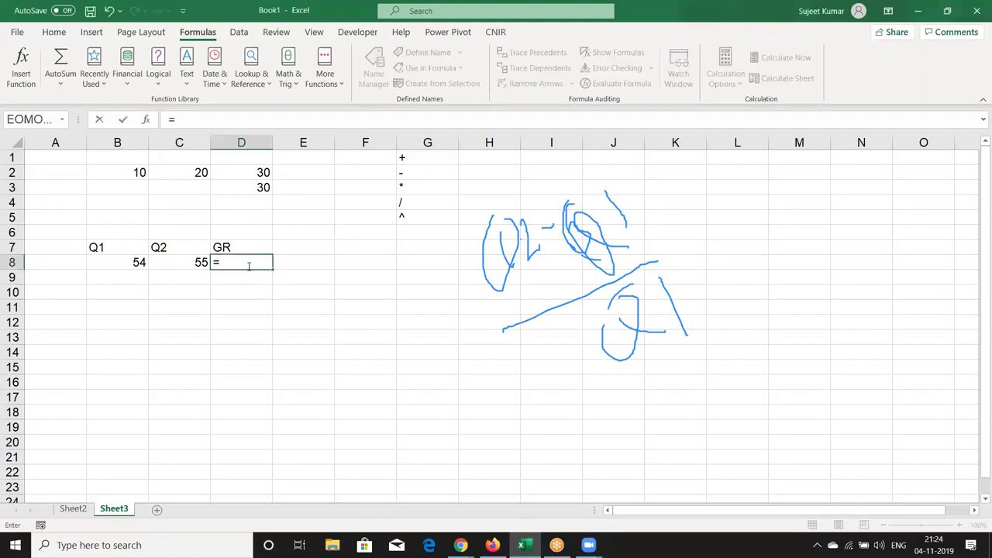
{"action": "key", "text": "Left"}
{"action": "type", "text": "-"}
{"action": "key", "text": "Left"}
{"action": "key", "text": "Left"}
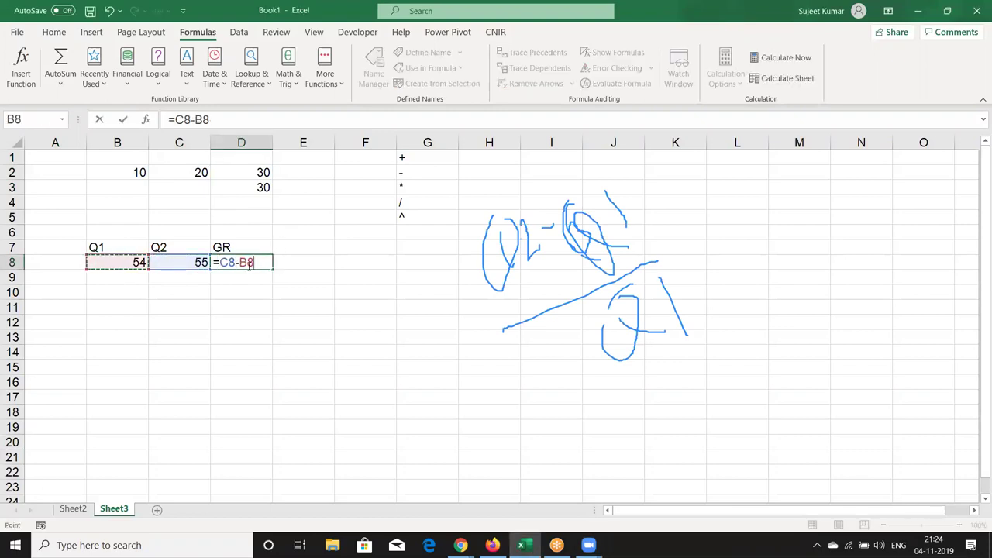
{"action": "type", "text": "/"}
{"action": "key", "text": "Left"}
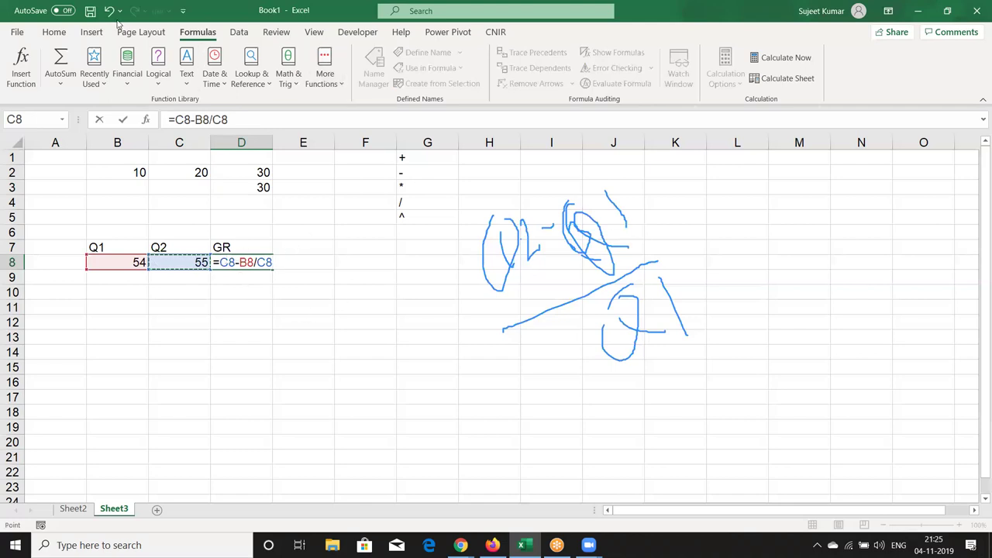
{"action": "key", "text": "alt+Tab"}
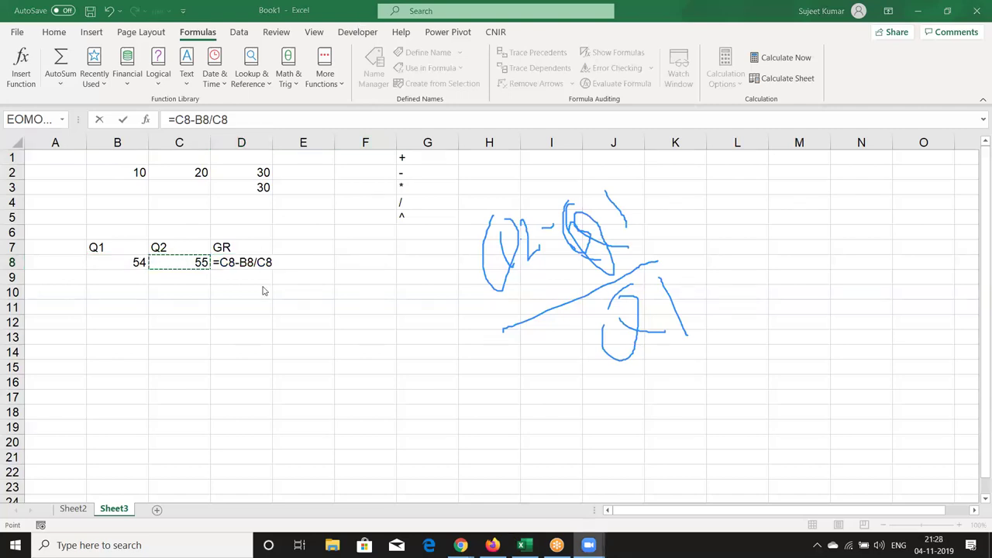
{"action": "left_click", "coordinate": [226, 266]}
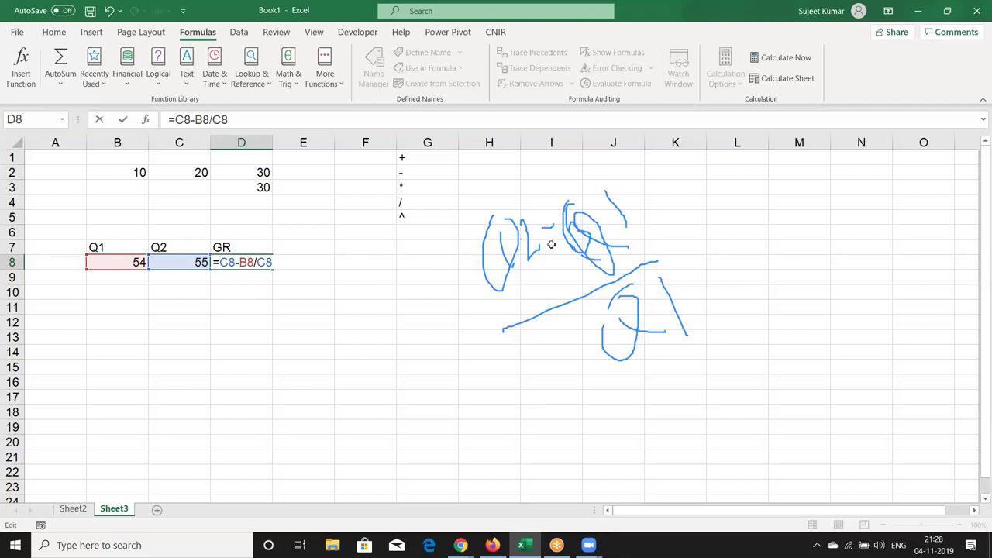
Correct D8 to =(C8-B8)/C8 by adding parentheses around C8-B8
{"action": "type", "text": "("}
{"action": "key", "text": "Right"}
{"action": "key", "text": "Right"}
{"action": "key", "text": "Right"}
{"action": "key", "text": "Right"}
{"action": "key", "text": "Right"}
{"action": "type", "text": ")"}
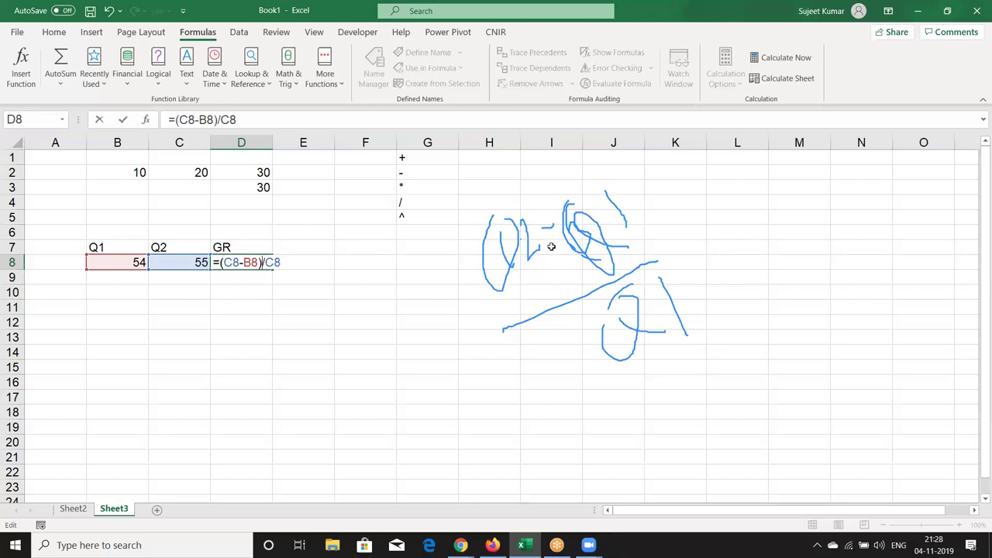
{"action": "key", "text": "Return"}
{"action": "key", "text": "Up"}
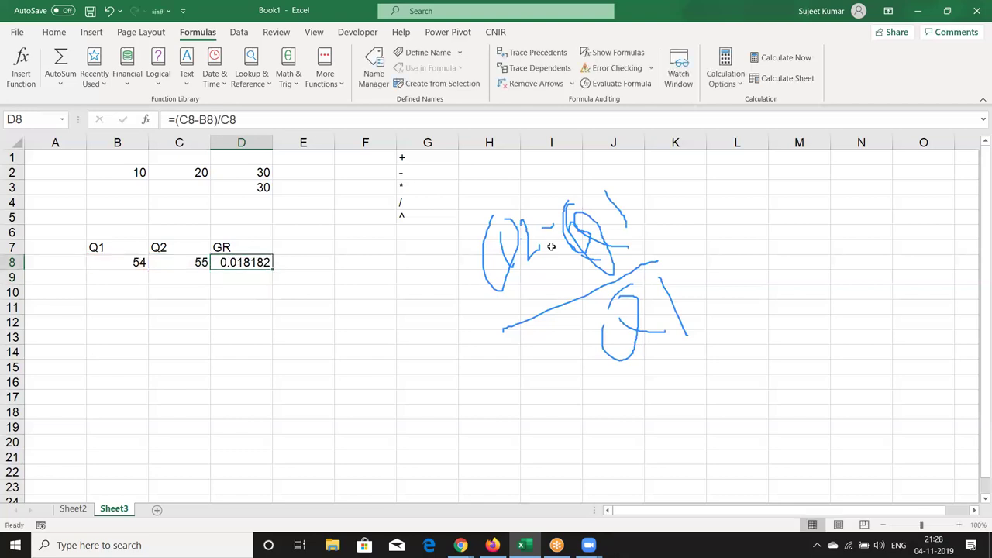
Format D8 as a percentage showing 2%, undoing an accidental cell insertion
{"action": "left_click", "coordinate": [53, 33]}
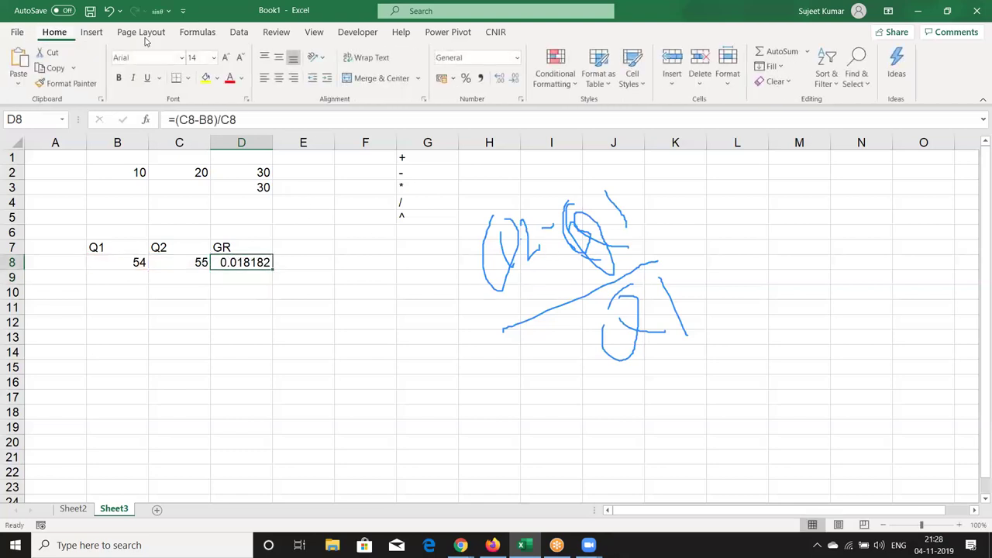
{"action": "left_click", "coordinate": [681, 52]}
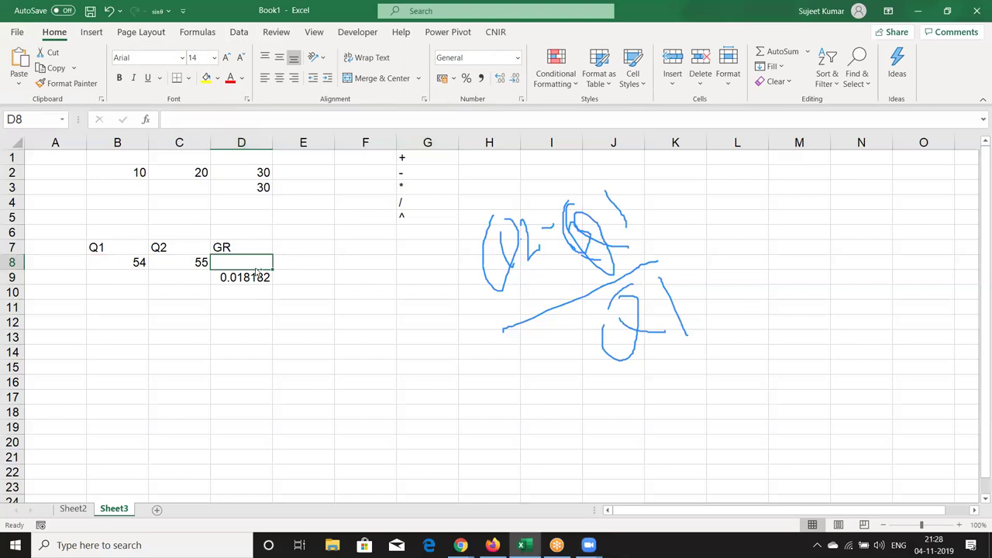
{"action": "key", "text": "ctrl+z"}
{"action": "left_click", "coordinate": [466, 78]}
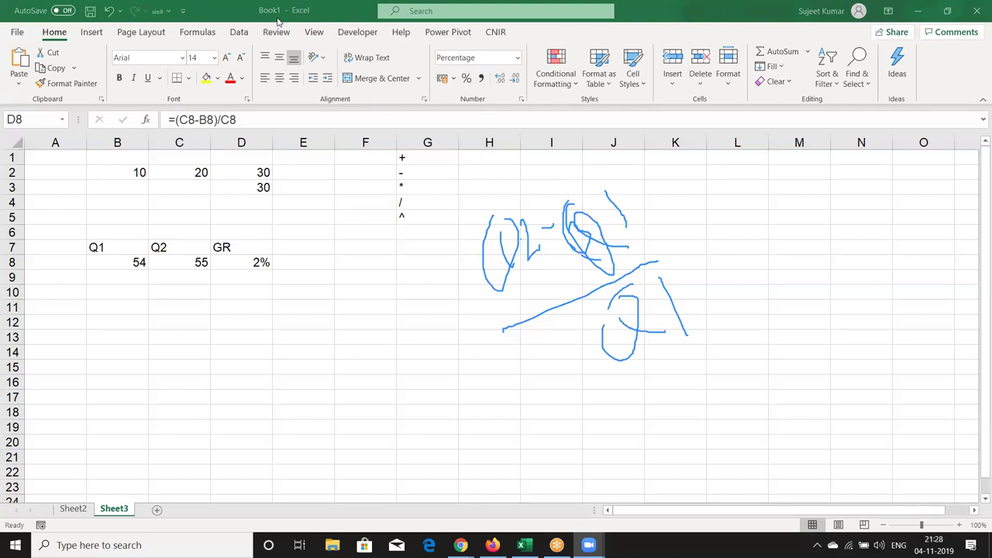
Undo the ink strokes to erase the sketch, then show D8's formula
{"action": "key", "text": "ctrl+z"}
{"action": "key", "text": "ctrl+z"}
{"action": "key", "text": "ctrl+z"}
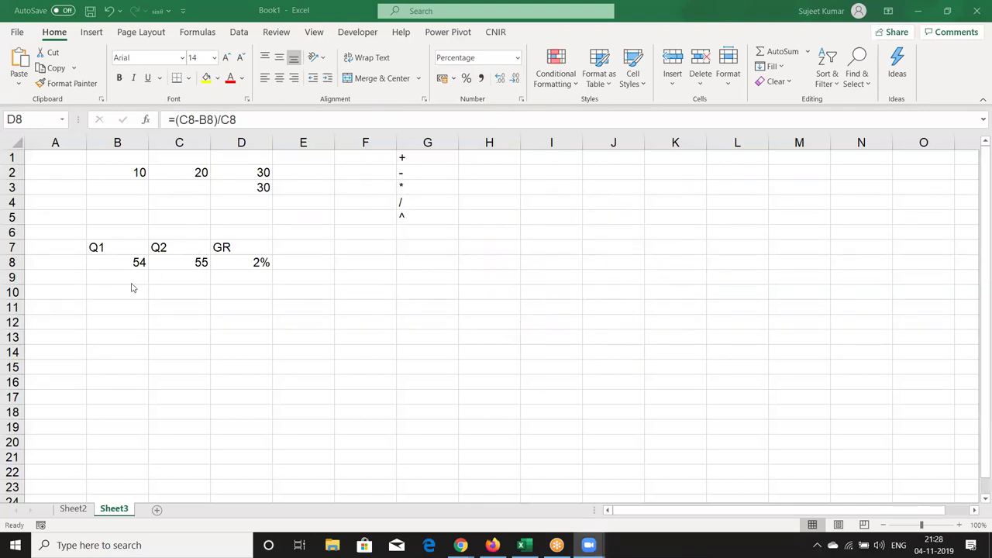
{"action": "key", "text": "F2"}
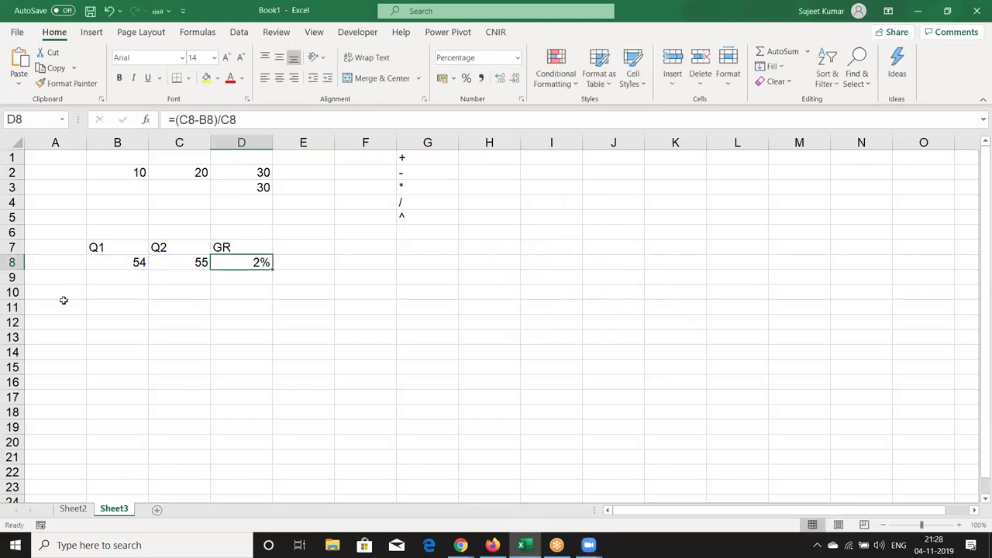
Enter the labels P, R and T in A11:A13
{"action": "left_click", "coordinate": [66, 304]}
{"action": "type", "text": "P"}
{"action": "key", "text": "Return"}
{"action": "type", "text": "R"}
{"action": "key", "text": "Return"}
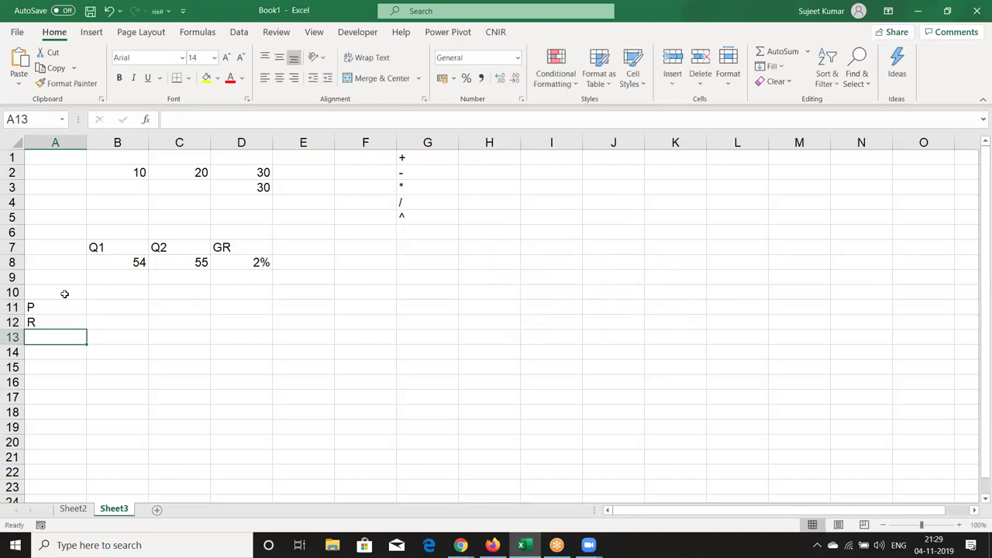
{"action": "type", "text": "T"}
{"action": "key", "text": "Return"}
Enter 50000, 4% and 3 in B11:B13 beside the P, R, T labels
{"action": "key", "text": "Up"}
{"action": "key", "text": "Up"}
{"action": "key", "text": "Up"}
{"action": "key", "text": "Right"}
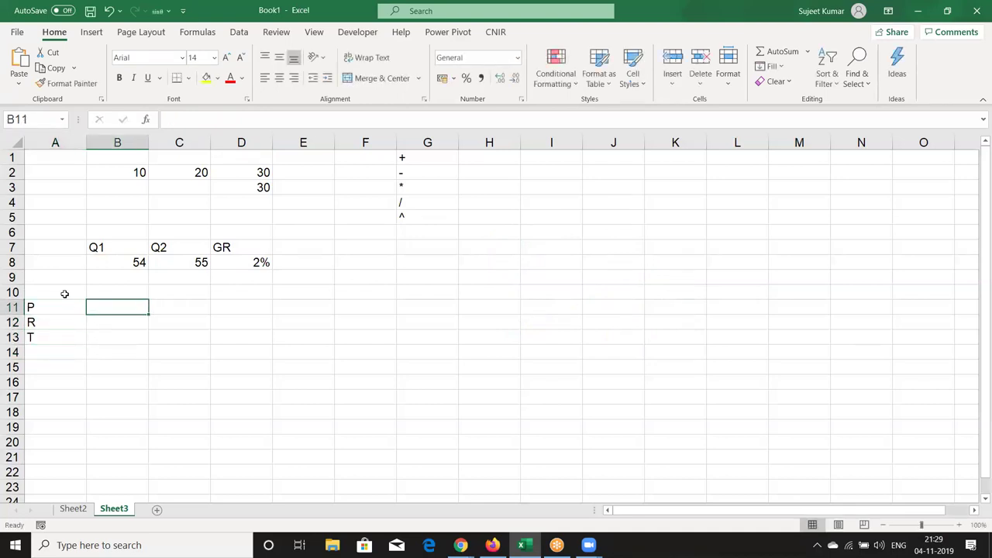
{"action": "type", "text": "20000"}
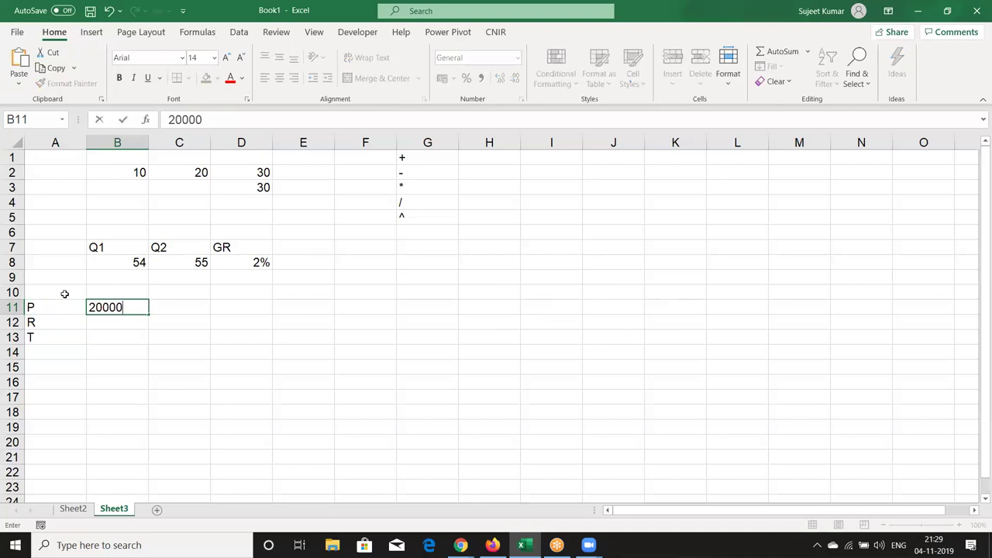
{"action": "key", "text": "Escape"}
{"action": "type", "text": "5000"}
{"action": "type", "text": "0"}
{"action": "key", "text": "Return"}
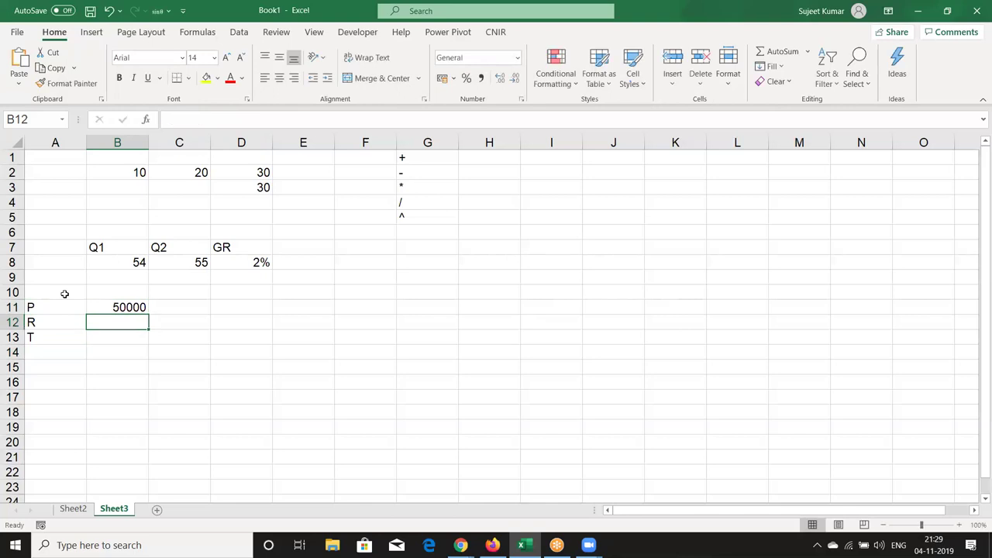
{"action": "type", "text": "2"}
{"action": "key", "text": "BackSpace"}
{"action": "type", "text": "4%"}
{"action": "key", "text": "Return"}
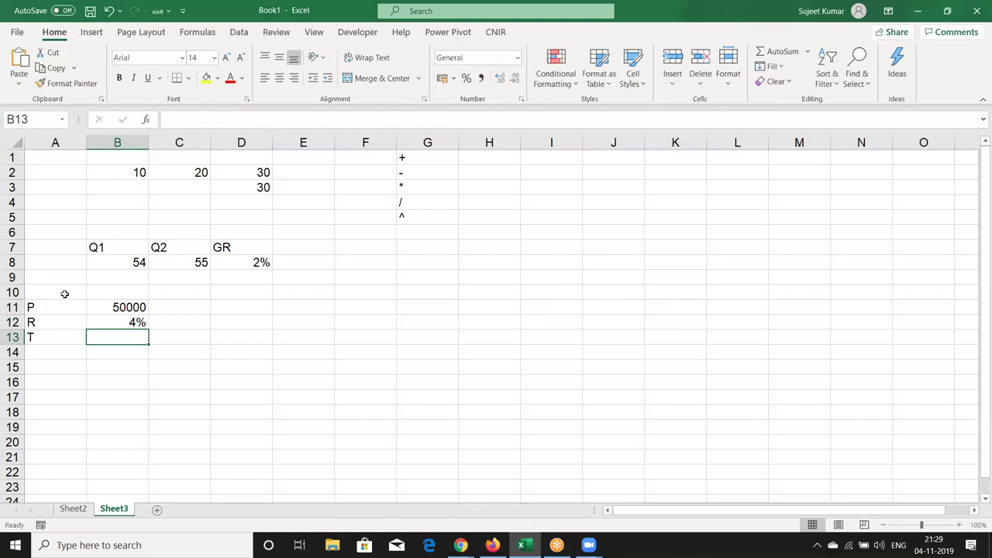
{"action": "type", "text": "3"}
{"action": "key", "text": "Return"}
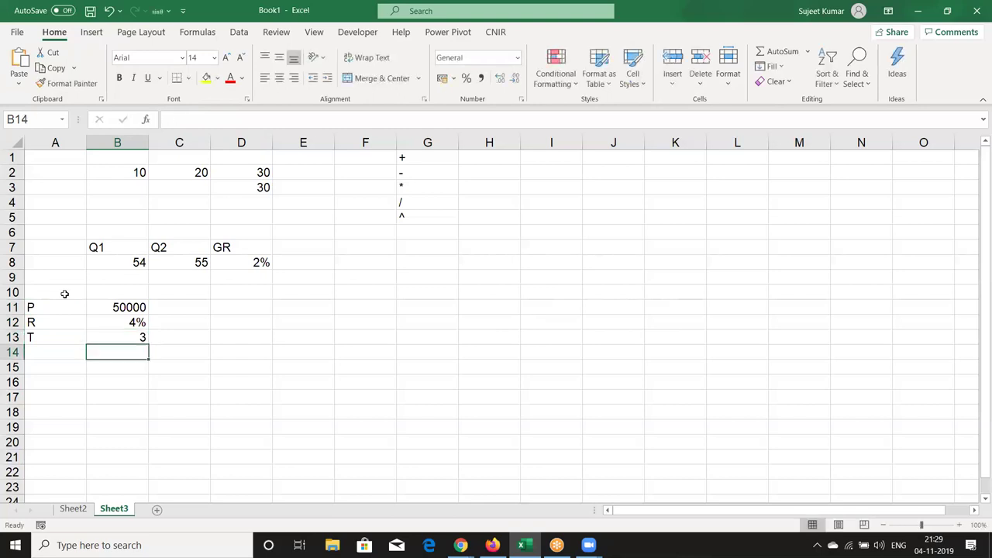
Add the label Amt in C14
{"action": "key", "text": "Down"}
{"action": "key", "text": "Up"}
{"action": "key", "text": "Down"}
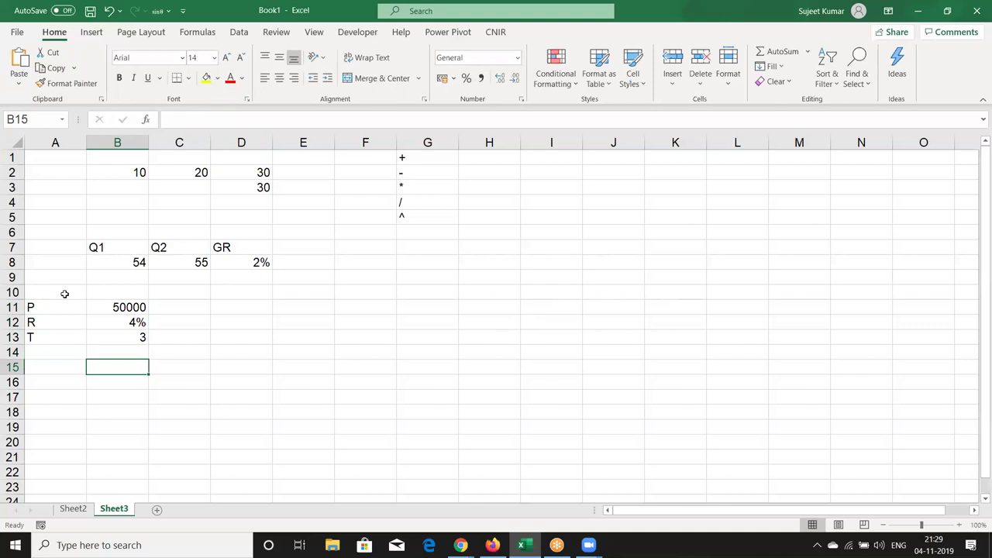
{"action": "key", "text": "Right"}
{"action": "key", "text": "Up"}
{"action": "type", "text": "Amt"}
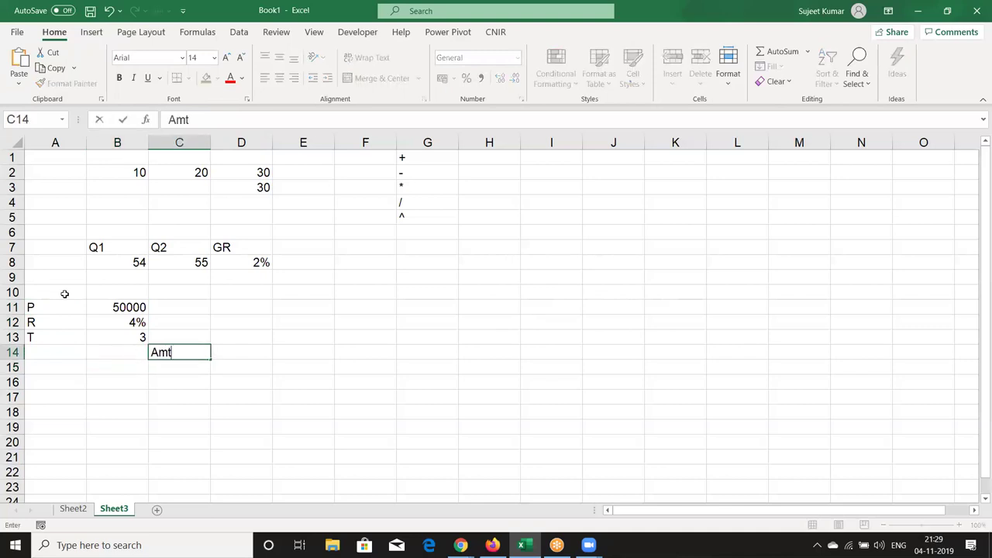
{"action": "key", "text": "Return"}
{"action": "key", "text": "Up"}
{"action": "key", "text": "Right"}
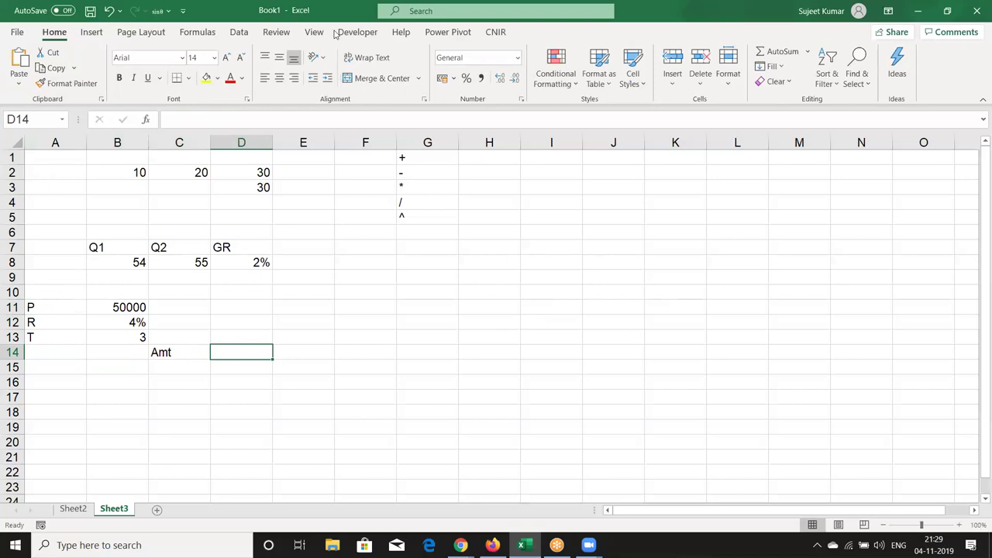
{"action": "key", "text": "alt+Tab"}
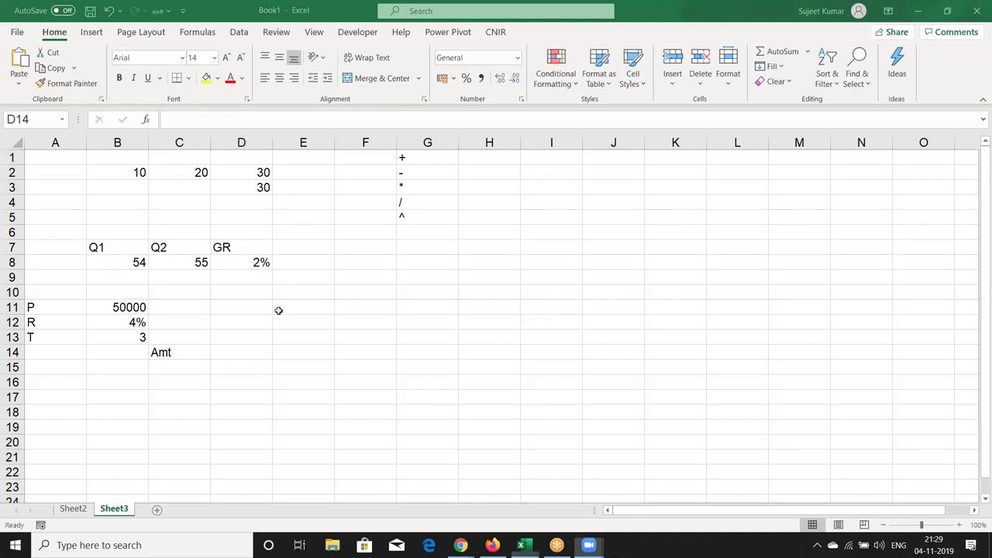
Handwrite A = P×(1+r/n) in pen ink beside the interest data
{"action": "mouse_move", "coordinate": [414, 327]}
{"action": "left_mouse_down"}
{"action": "mouse_move", "coordinate": [406, 268]}
{"action": "mouse_move", "coordinate": [444, 317]}
{"action": "mouse_move", "coordinate": [452, 287]}
{"action": "mouse_move", "coordinate": [474, 276]}
{"action": "mouse_move", "coordinate": [472, 291]}
{"action": "left_mouse_up"}
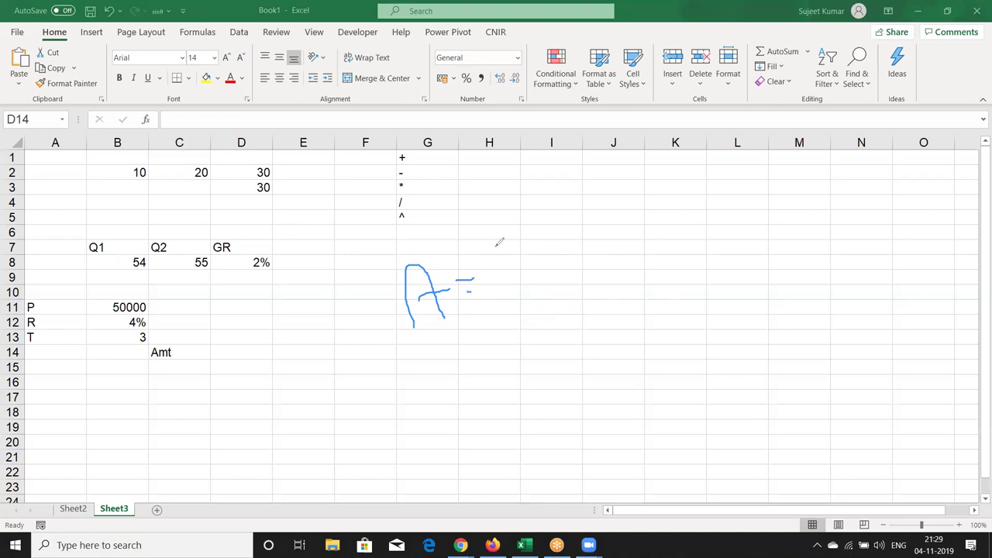
{"action": "mouse_move", "coordinate": [495, 247]}
{"action": "left_mouse_down"}
{"action": "mouse_move", "coordinate": [504, 225]}
{"action": "mouse_move", "coordinate": [508, 248]}
{"action": "mouse_move", "coordinate": [578, 251]}
{"action": "mouse_move", "coordinate": [563, 285]}
{"action": "left_mouse_up"}
{"action": "left_click_drag", "start_coordinate": [575, 189], "coordinate": [622, 253]}
{"action": "mouse_move", "coordinate": [593, 197]}
{"action": "left_mouse_down"}
{"action": "mouse_move", "coordinate": [620, 232]}
{"action": "mouse_move", "coordinate": [632, 198]}
{"action": "mouse_move", "coordinate": [632, 232]}
{"action": "left_mouse_up"}
{"action": "left_click_drag", "start_coordinate": [634, 197], "coordinate": [657, 200]}
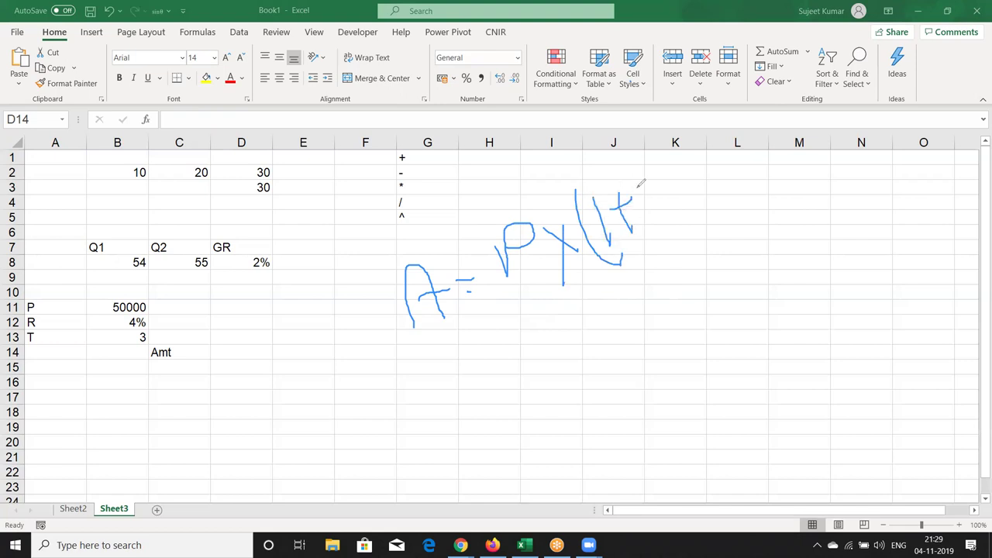
{"action": "left_click_drag", "start_coordinate": [655, 159], "coordinate": [653, 203]}
{"action": "left_click_drag", "start_coordinate": [665, 180], "coordinate": [661, 233]}
{"action": "left_click_drag", "start_coordinate": [668, 199], "coordinate": [690, 221]}
{"action": "left_click_drag", "start_coordinate": [678, 147], "coordinate": [707, 225]}
Ink the (n×t) exponent, note N = 12 below, and exit ink mode
{"action": "mouse_move", "coordinate": [701, 126]}
{"action": "left_mouse_down"}
{"action": "mouse_move", "coordinate": [750, 137]}
{"action": "mouse_move", "coordinate": [732, 139]}
{"action": "mouse_move", "coordinate": [734, 108]}
{"action": "mouse_move", "coordinate": [770, 120]}
{"action": "mouse_move", "coordinate": [760, 140]}
{"action": "left_mouse_up"}
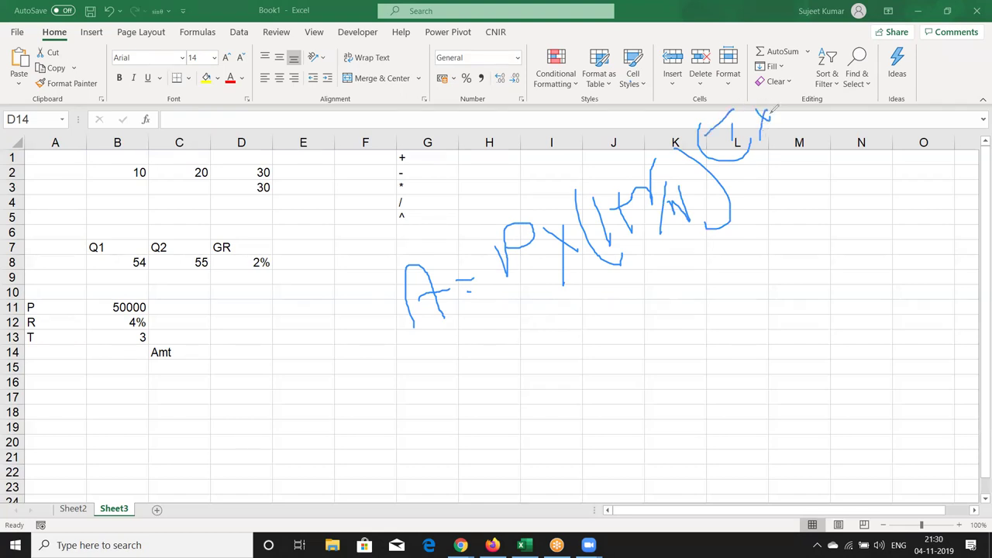
{"action": "mouse_move", "coordinate": [779, 102]}
{"action": "left_mouse_down"}
{"action": "mouse_move", "coordinate": [780, 124]}
{"action": "mouse_move", "coordinate": [806, 116]}
{"action": "left_mouse_up"}
{"action": "left_click_drag", "start_coordinate": [800, 76], "coordinate": [815, 155]}
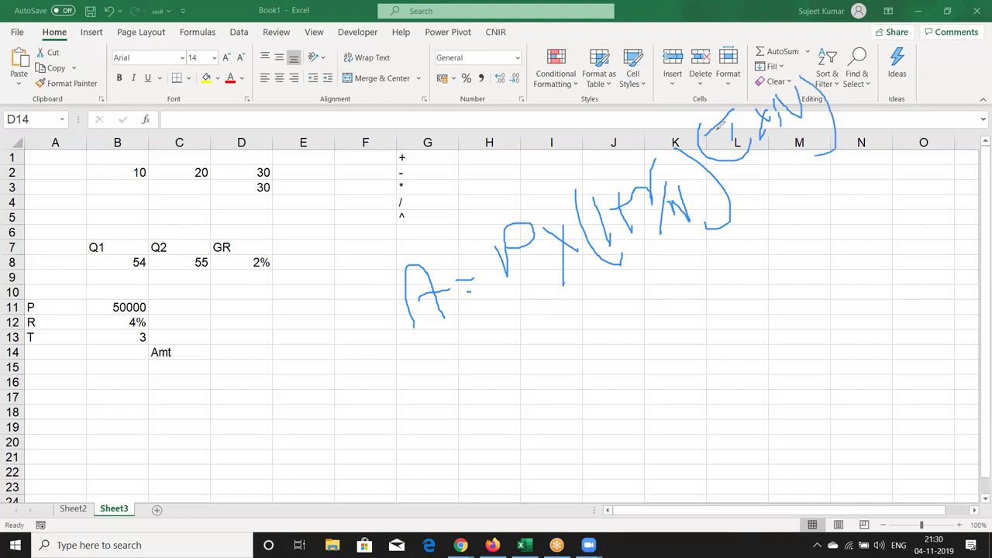
{"action": "left_click_drag", "start_coordinate": [723, 123], "coordinate": [749, 99]}
{"action": "mouse_move", "coordinate": [700, 293]}
{"action": "left_mouse_down"}
{"action": "mouse_move", "coordinate": [758, 275]}
{"action": "mouse_move", "coordinate": [785, 284]}
{"action": "left_mouse_up"}
{"action": "mouse_move", "coordinate": [794, 250]}
{"action": "left_mouse_down"}
{"action": "mouse_move", "coordinate": [806, 267]}
{"action": "mouse_move", "coordinate": [832, 261]}
{"action": "mouse_move", "coordinate": [784, 270]}
{"action": "left_mouse_up"}
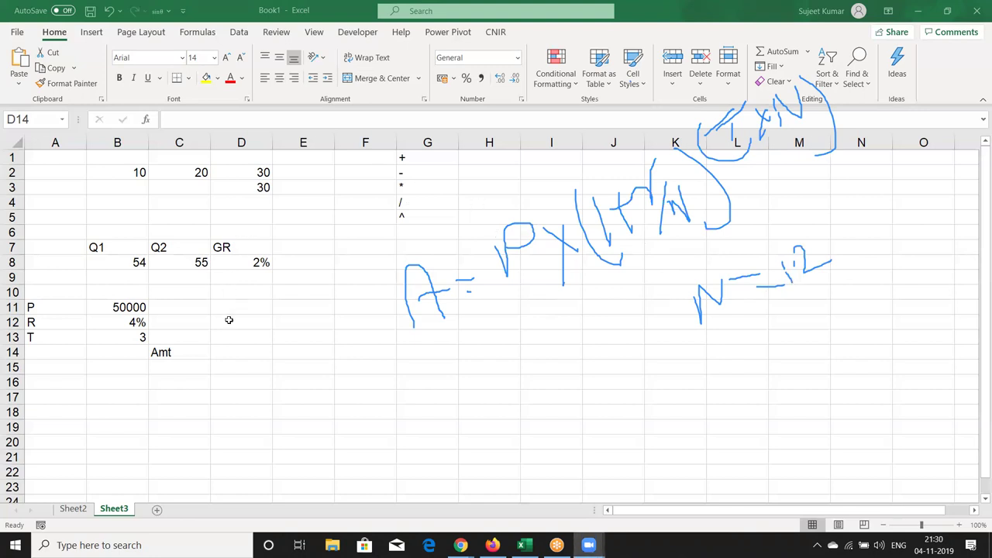
{"action": "key", "text": "Escape"}
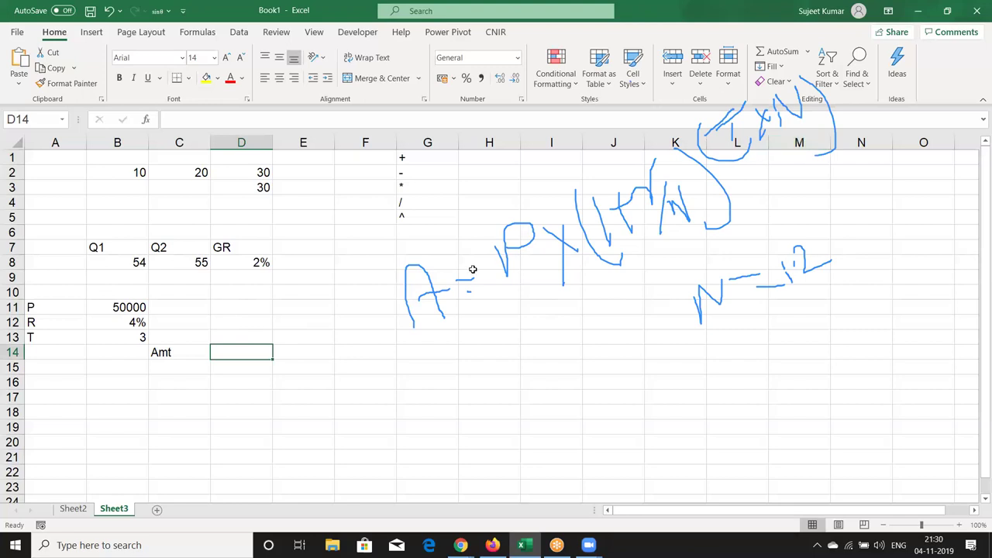
Enter the monthly rate =B12/12 in D14
{"action": "left_click", "coordinate": [242, 369]}
{"action": "left_click", "coordinate": [235, 352]}
{"action": "type", "text": "="}
{"action": "key", "text": "Up"}
{"action": "key", "text": "Left"}
{"action": "key", "text": "Left"}
{"action": "key", "text": "Up"}
{"action": "type", "text": "/"}
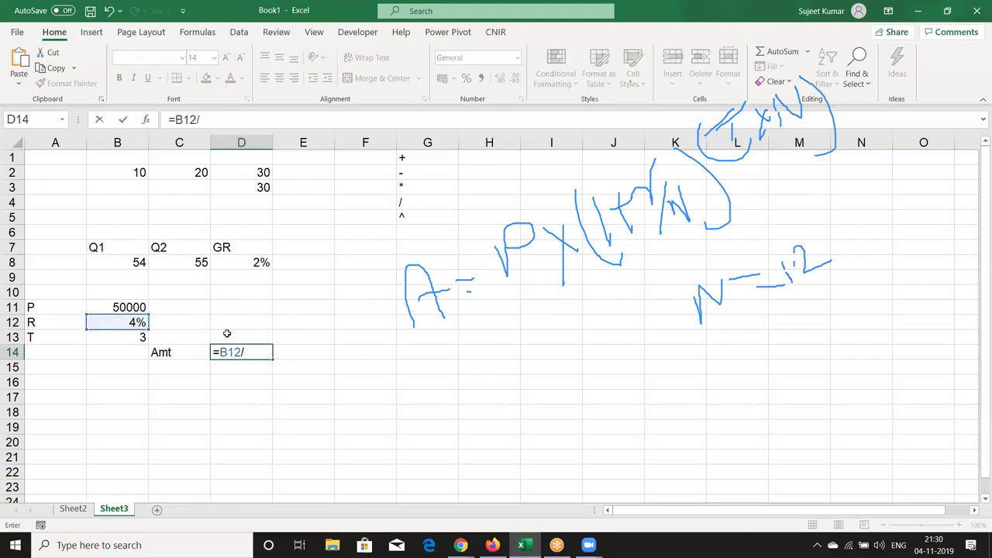
{"action": "type", "text": "12"}
{"action": "key", "text": "Return"}
{"action": "key", "text": "Up"}
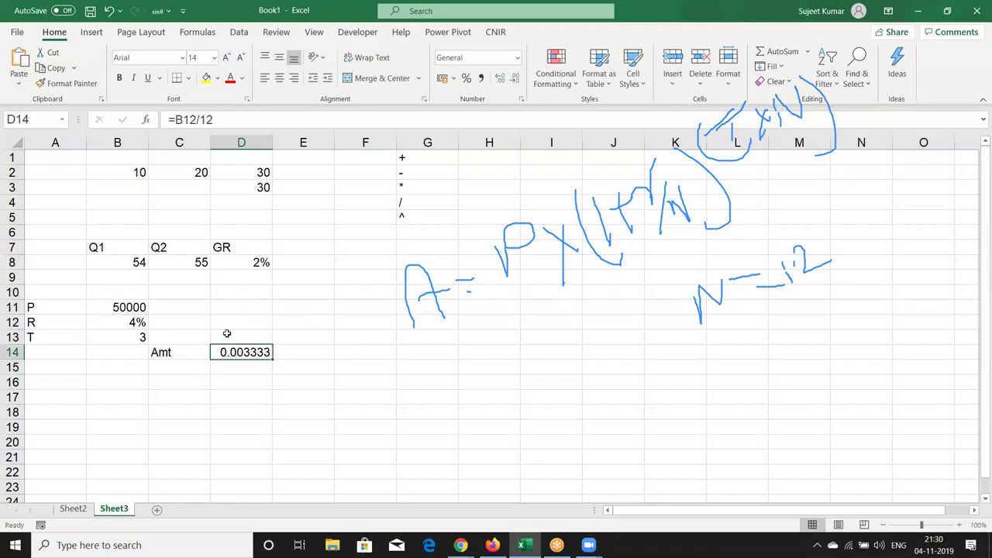
Enter the growth factor =1+D14 in E14
{"action": "key", "text": "Right"}
{"action": "type", "text": "=1+"}
{"action": "key", "text": "Left"}
{"action": "key", "text": "Return"}
Enter the number of periods =B13*12 in F14
{"action": "key", "text": "Up"}
{"action": "key", "text": "Right"}
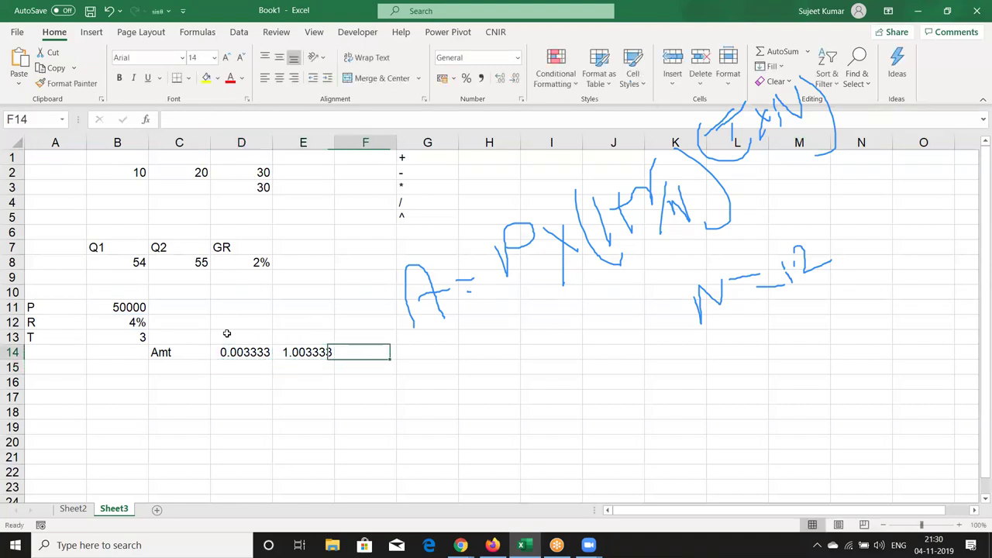
{"action": "type", "text": "="}
{"action": "key", "text": "Left"}
{"action": "key", "text": "Left"}
{"action": "key", "text": "Left"}
{"action": "key", "text": "Up"}
{"action": "key", "text": "Left"}
{"action": "type", "text": "*12"}
{"action": "key", "text": "Return"}
Enter the compounded factor =E14^F14 in G14
{"action": "key", "text": "Up"}
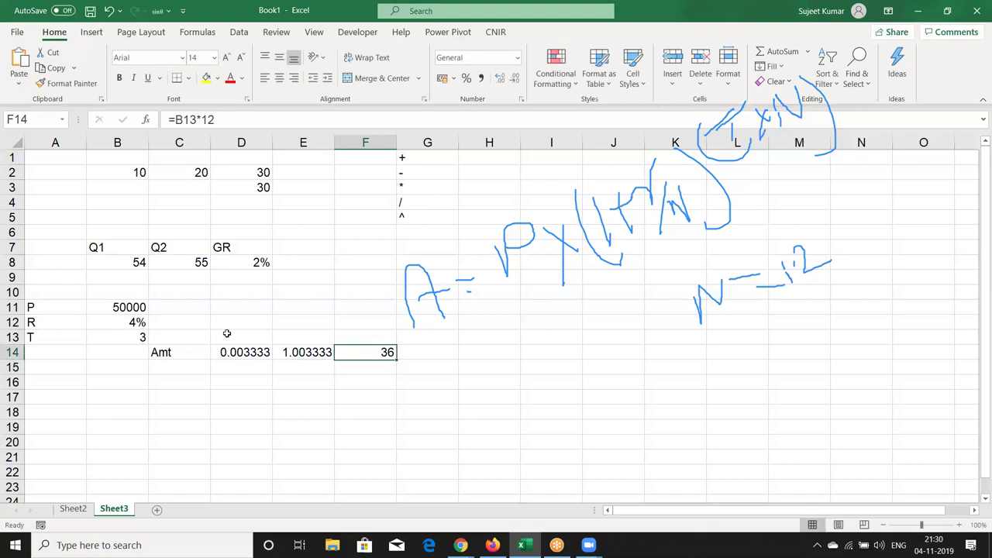
{"action": "key", "text": "Right"}
{"action": "type", "text": "="}
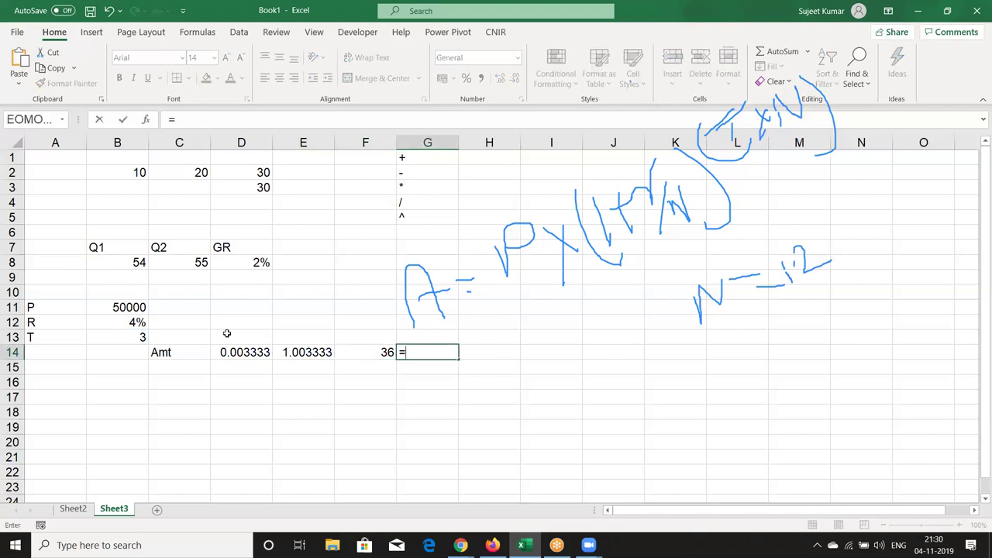
{"action": "key", "text": "Left"}
{"action": "key", "text": "Left"}
{"action": "key", "text": "Left"}
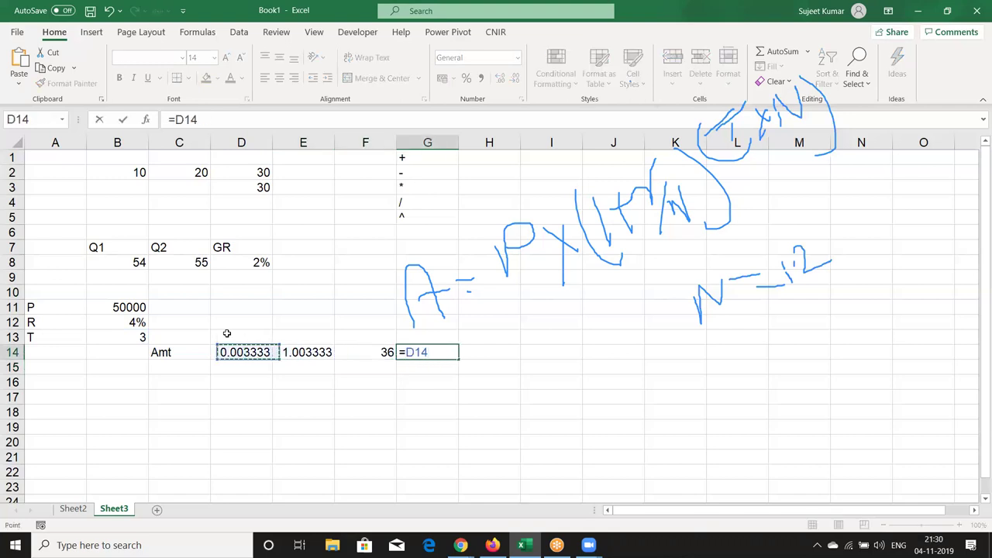
{"action": "key", "text": "Left"}
{"action": "key", "text": "Right"}
{"action": "key", "text": "Right"}
{"action": "key", "text": "Right"}
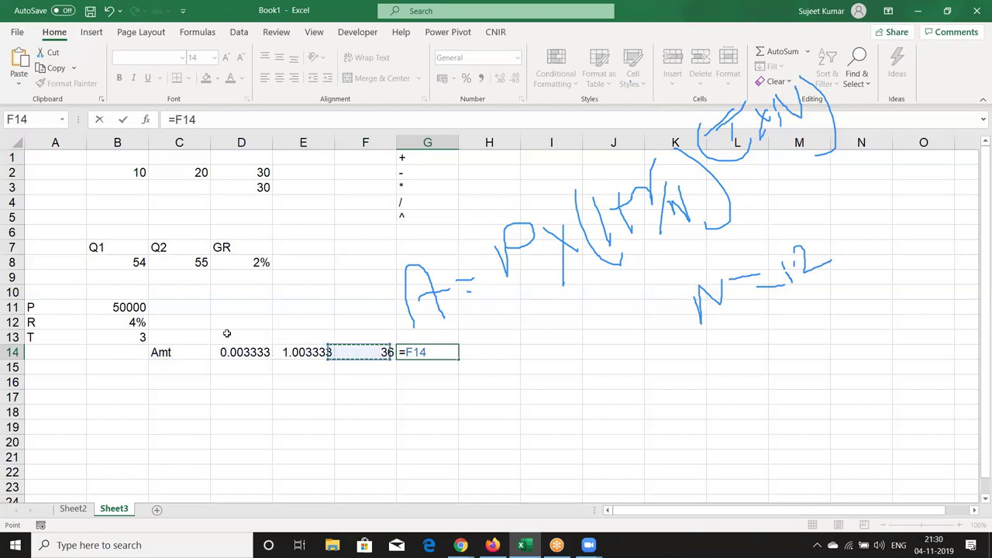
{"action": "key", "text": "Left"}
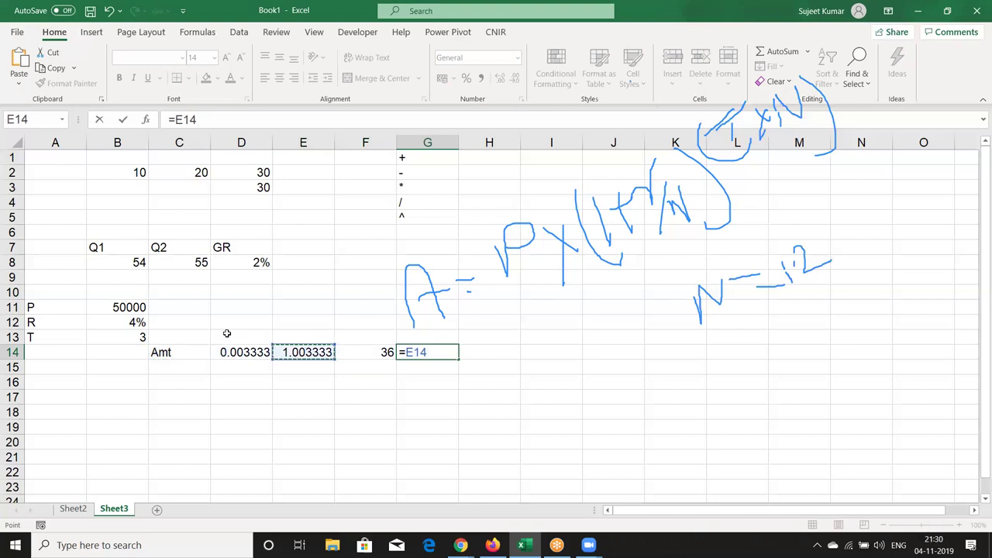
{"action": "type", "text": "*"}
{"action": "key", "text": "Left"}
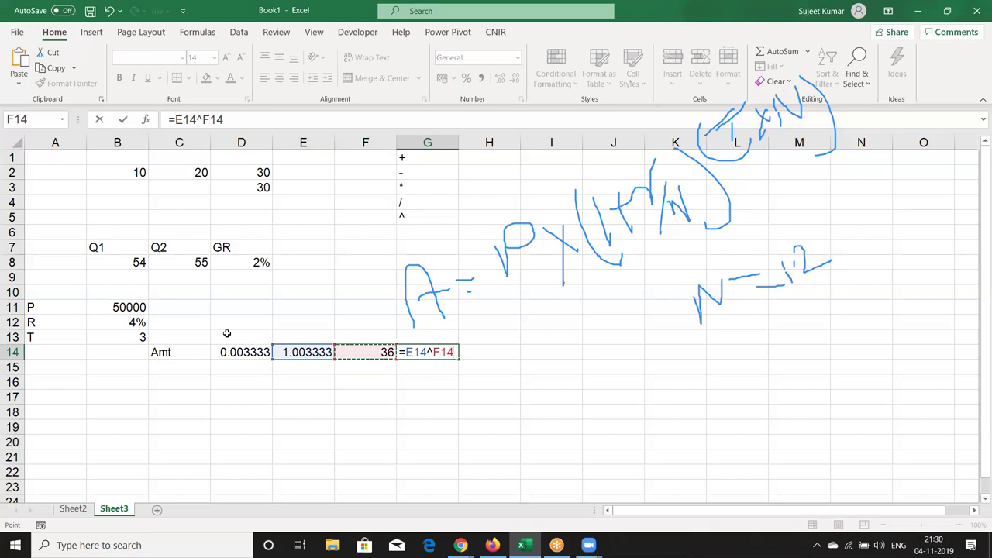
{"action": "key", "text": "Return"}
{"action": "key", "text": "Up"}
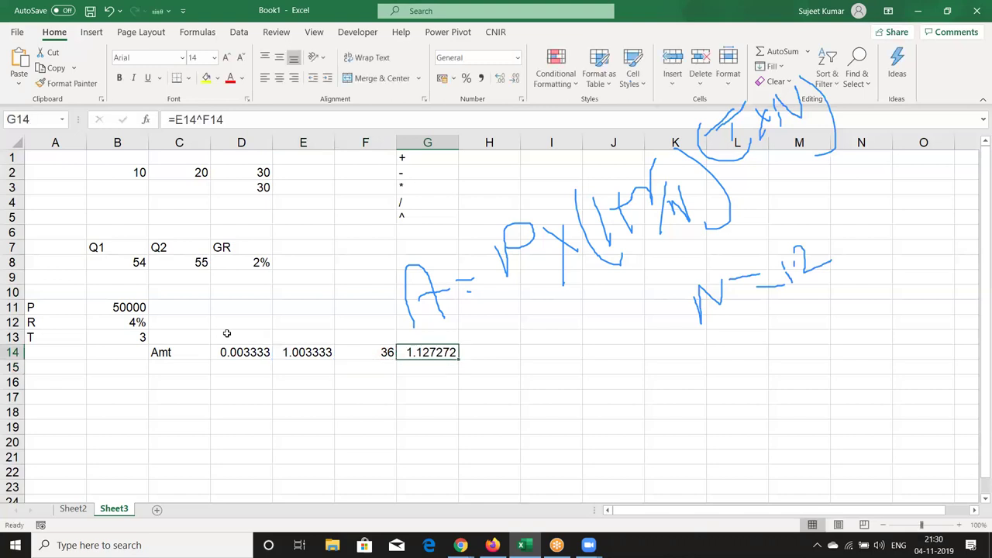
{"action": "key", "text": "Right"}
Enter =B11*G14 in H14 to get the amount 56363.59
{"action": "type", "text": "="}
{"action": "key", "text": "Left"}
{"action": "key", "text": "Left"}
{"action": "key", "text": "Left"}
{"action": "key", "text": "Left"}
{"action": "key", "text": "Left"}
{"action": "key", "text": "Left"}
{"action": "key", "text": "Left"}
{"action": "key", "text": "Up"}
{"action": "key", "text": "Up"}
{"action": "key", "text": "Up"}
{"action": "key", "text": "Right"}
{"action": "type", "text": "*"}
{"action": "key", "text": "Left"}
{"action": "key", "text": "ctrl+Return"}
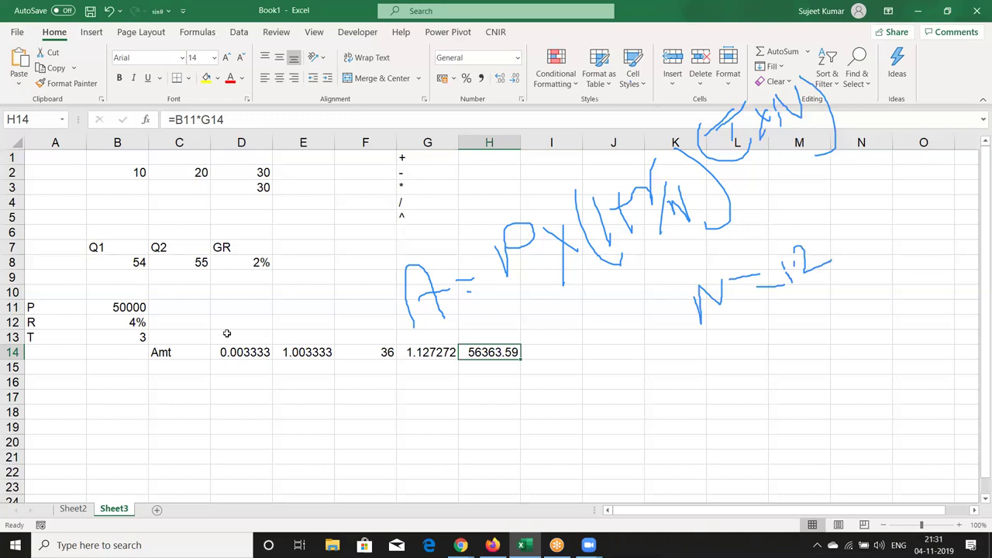
Review the row 14 helper formulas, cancelling a stray entry started in C15
{"action": "key", "text": "Left"}
{"action": "key", "text": "Left"}
{"action": "key", "text": "Left"}
{"action": "key", "text": "Left"}
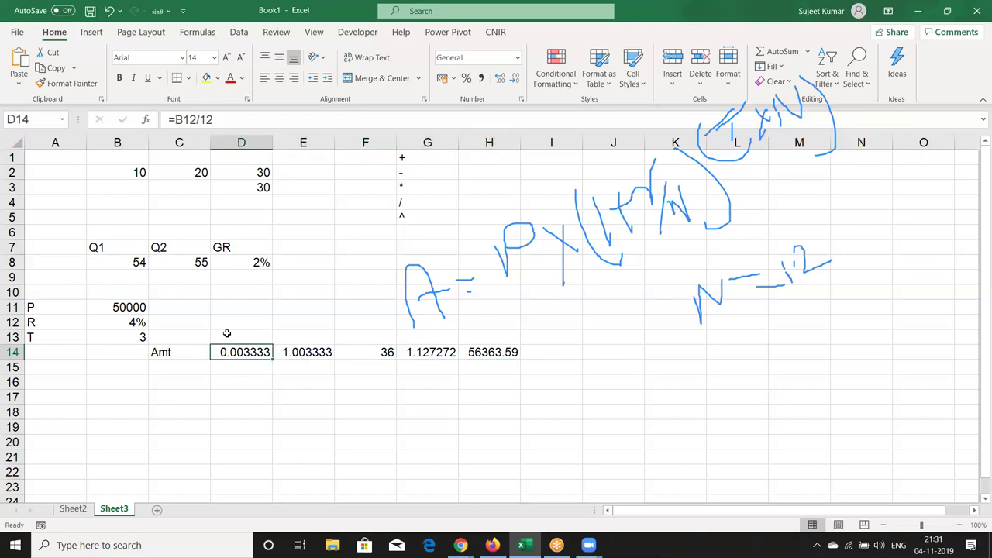
{"action": "key", "text": "shift+Right"}
{"action": "key", "text": "shift+Right"}
{"action": "key", "text": "shift+Right"}
{"action": "key", "text": "shift+Right"}
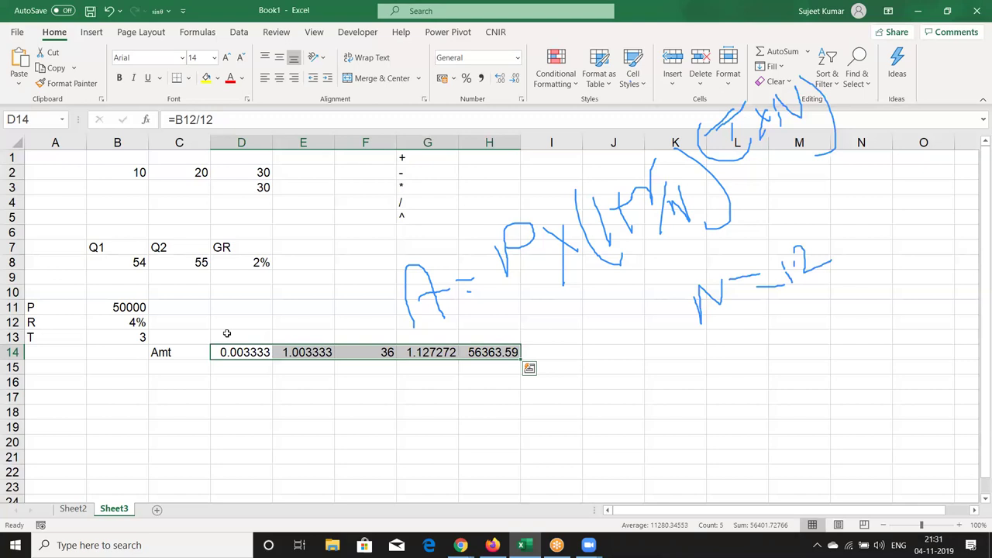
{"action": "key", "text": "Left"}
{"action": "key", "text": "Left"}
{"action": "key", "text": "Down"}
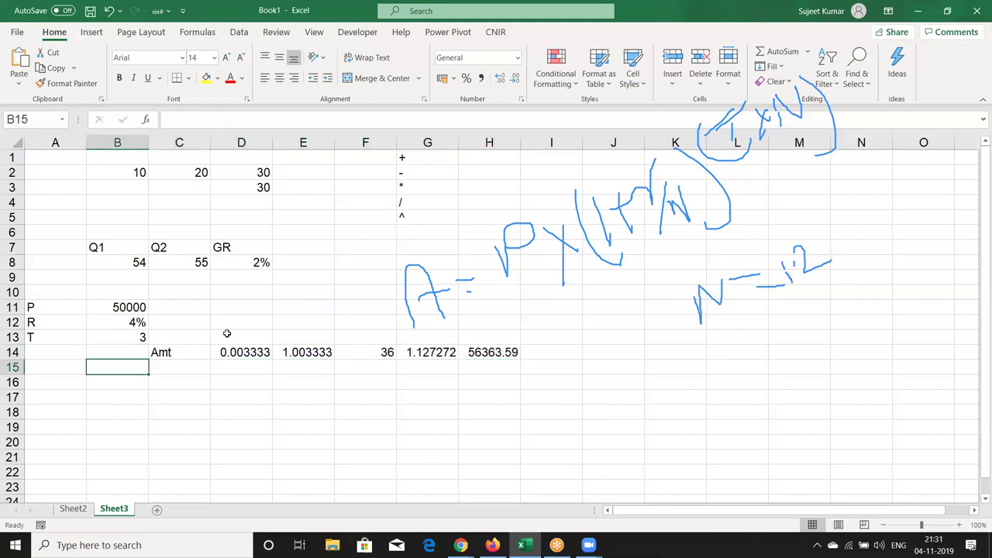
{"action": "key", "text": "Right"}
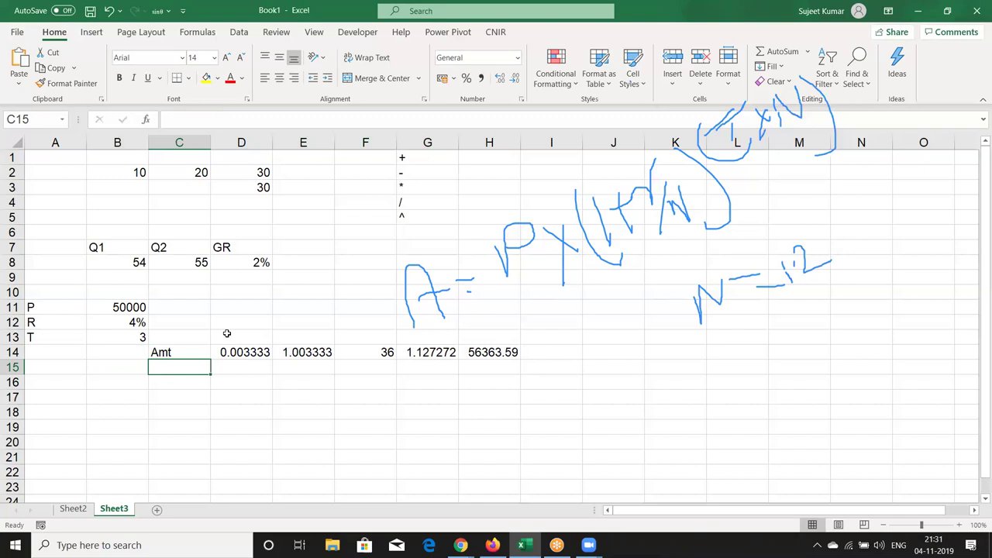
{"action": "type", "text": "="}
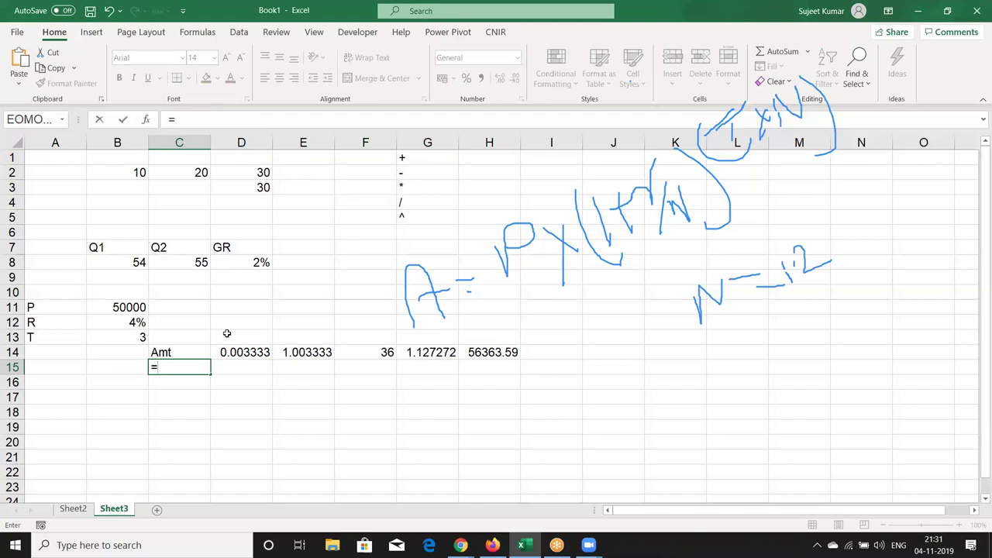
{"action": "key", "text": "Escape"}
{"action": "key", "text": "Up"}
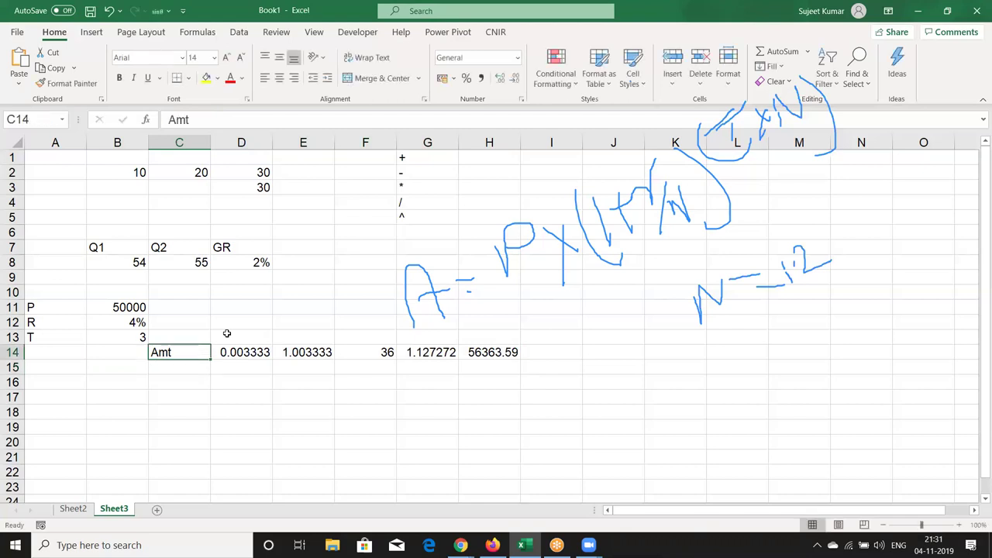
{"action": "key", "text": "Right"}
{"action": "key", "text": "Right"}
{"action": "key", "text": "Left"}
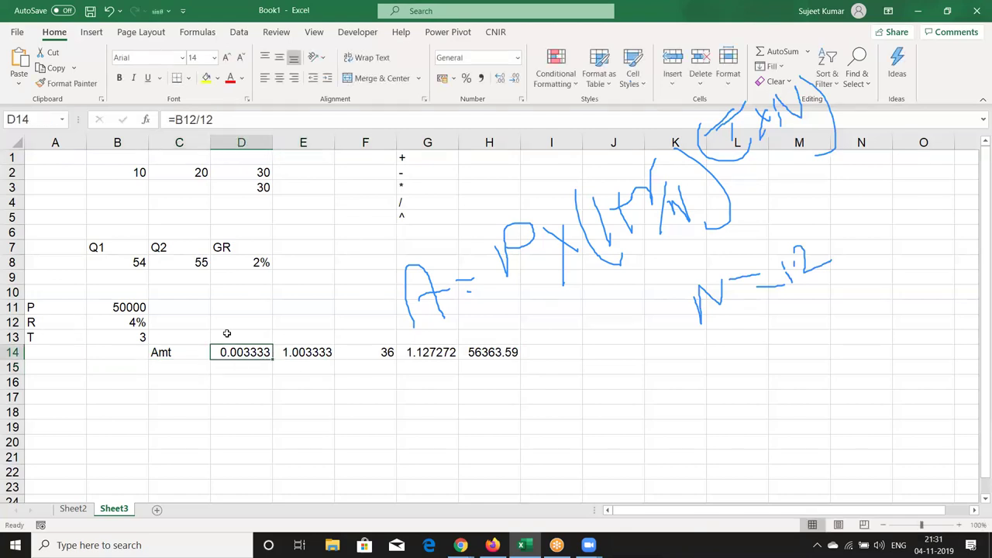
{"action": "key", "text": "Right"}
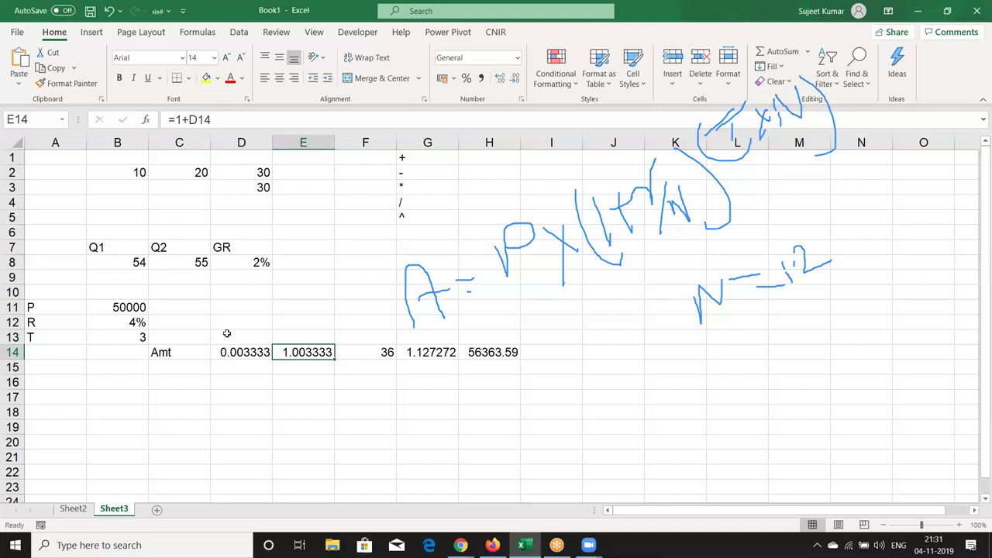
Inspect D14's formula and select its B12/12 expression for reuse
{"action": "key", "text": "F2"}
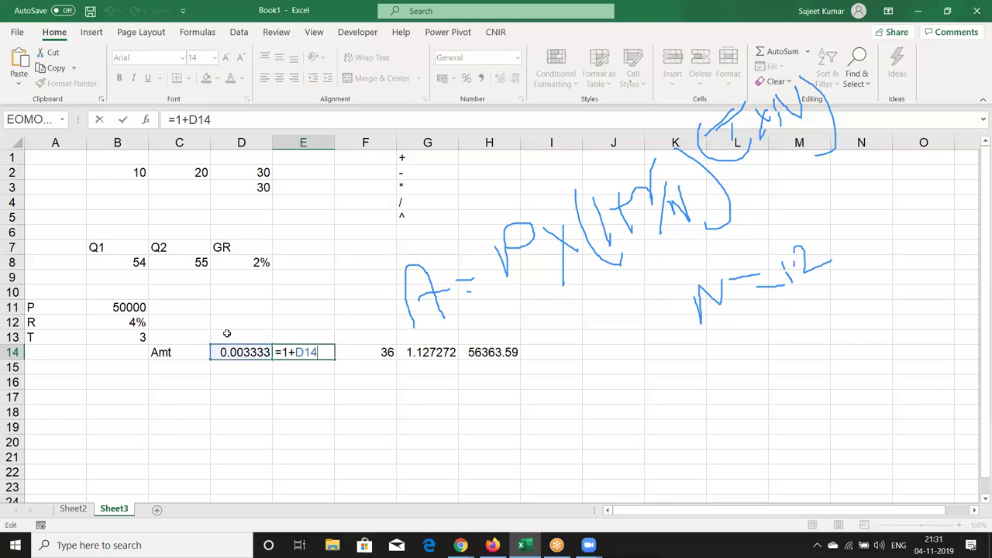
{"action": "key", "text": "Escape"}
{"action": "key", "text": "Left"}
{"action": "key", "text": "F2"}
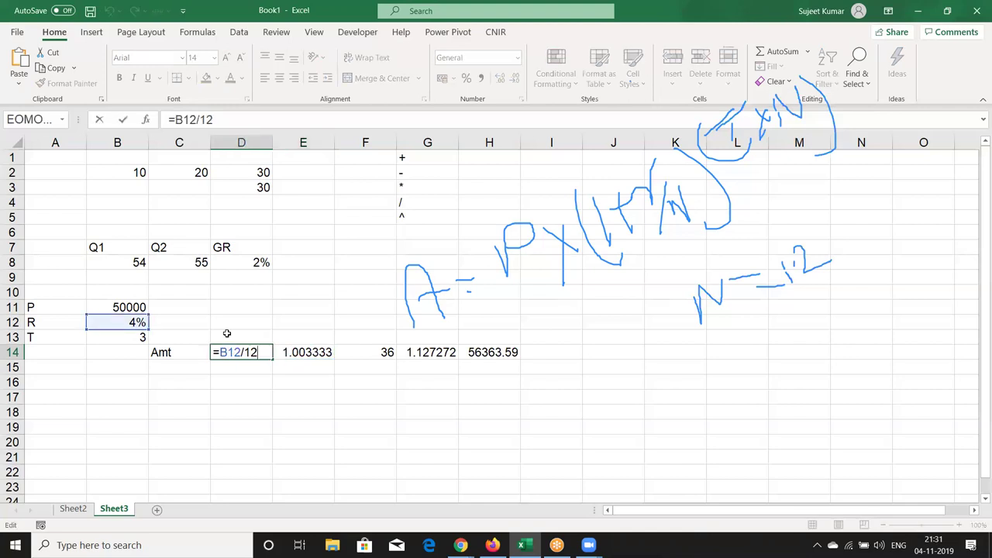
{"action": "key", "text": "Left"}
{"action": "key", "text": "Left"}
{"action": "key", "text": "Left"}
{"action": "key", "text": "shift+Right"}
{"action": "key", "text": "shift+Right"}
{"action": "key", "text": "shift+Right"}
{"action": "key", "text": "shift+Right"}
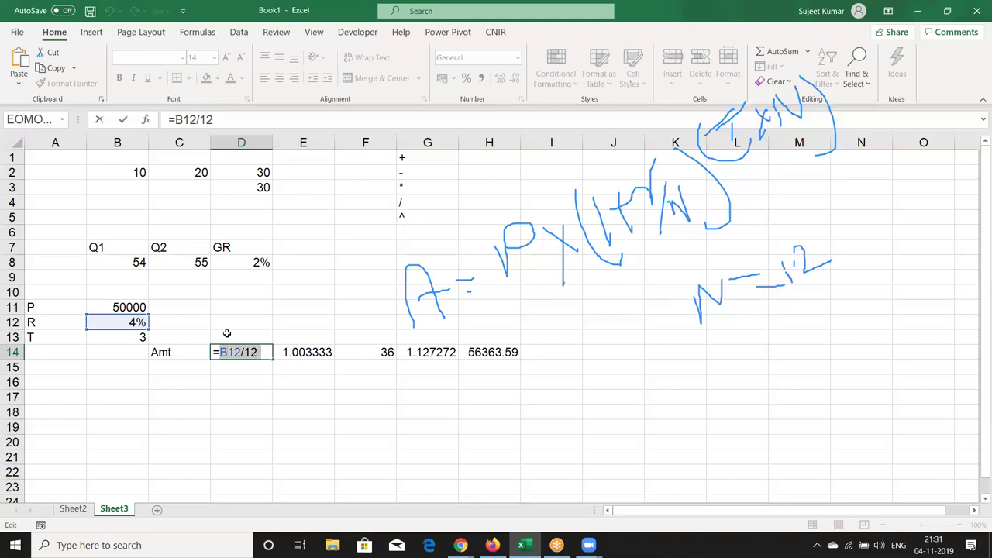
{"action": "key", "text": "ctrl+Return"}
Rewrite E14 as =1+(B12/12), still giving 1.003333
{"action": "key", "text": "Right"}
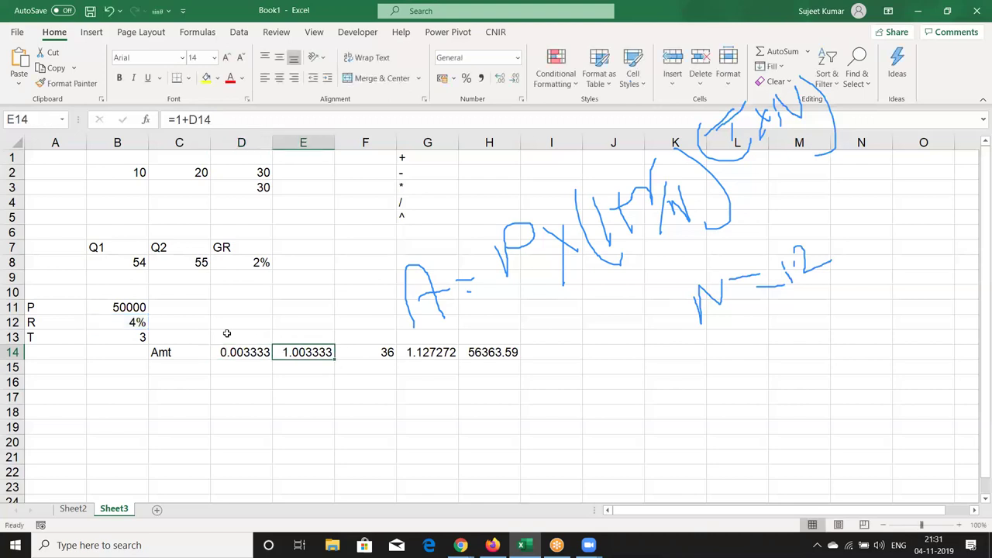
{"action": "key", "text": "F2"}
{"action": "key", "text": "shift+Left"}
{"action": "key", "text": "shift+Left"}
{"action": "key", "text": "shift+Left"}
{"action": "key", "text": "BackSpace"}
{"action": "type", "text": "()"}
{"action": "key", "text": "Left"}
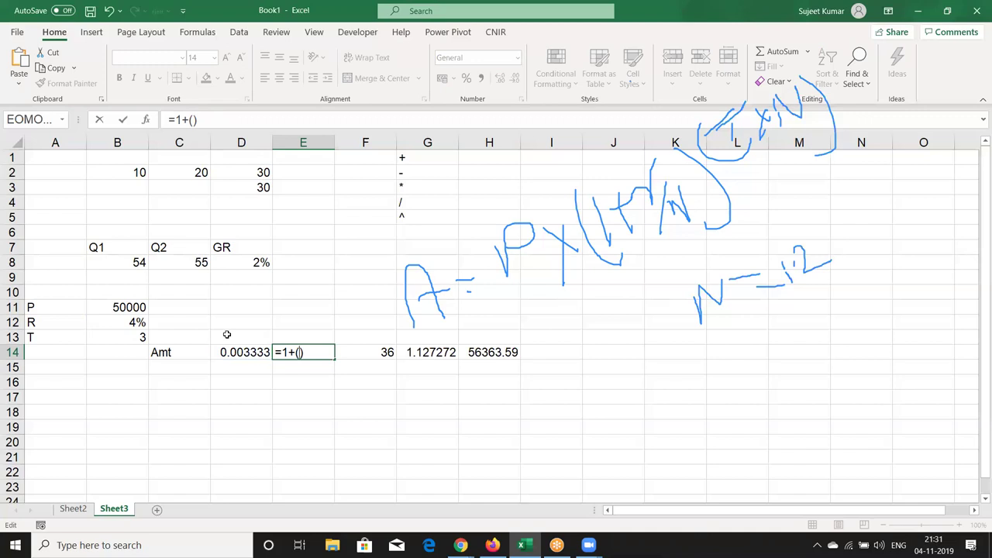
{"action": "type", "text": "B12/12"}
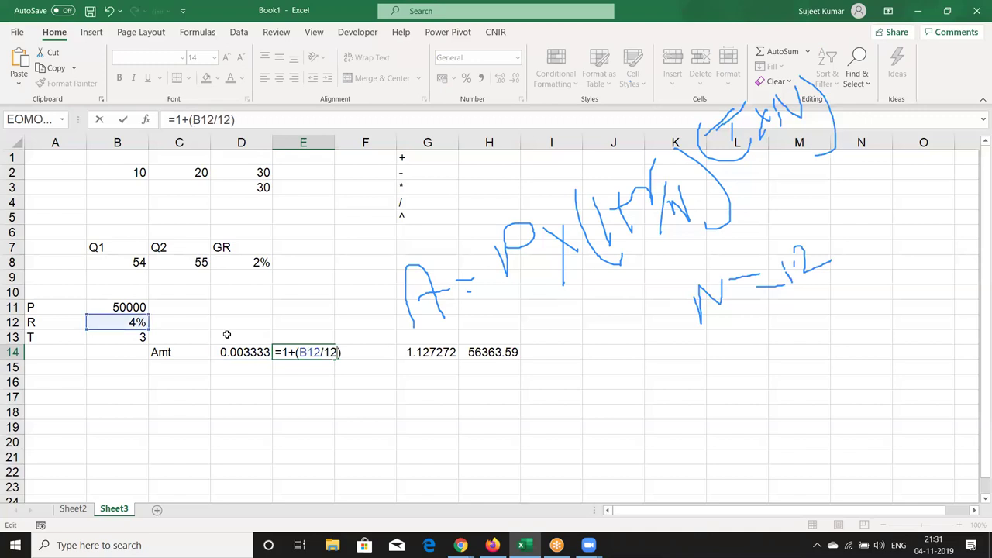
{"action": "key", "text": "Return"}
{"action": "key", "text": "Up"}
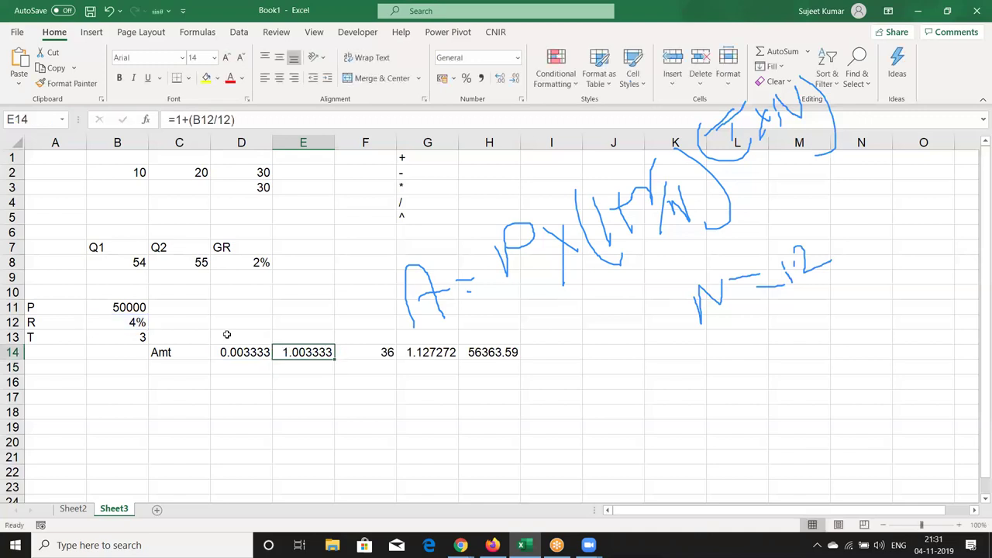
{"action": "key", "text": "Right"}
{"action": "key", "text": "F2"}
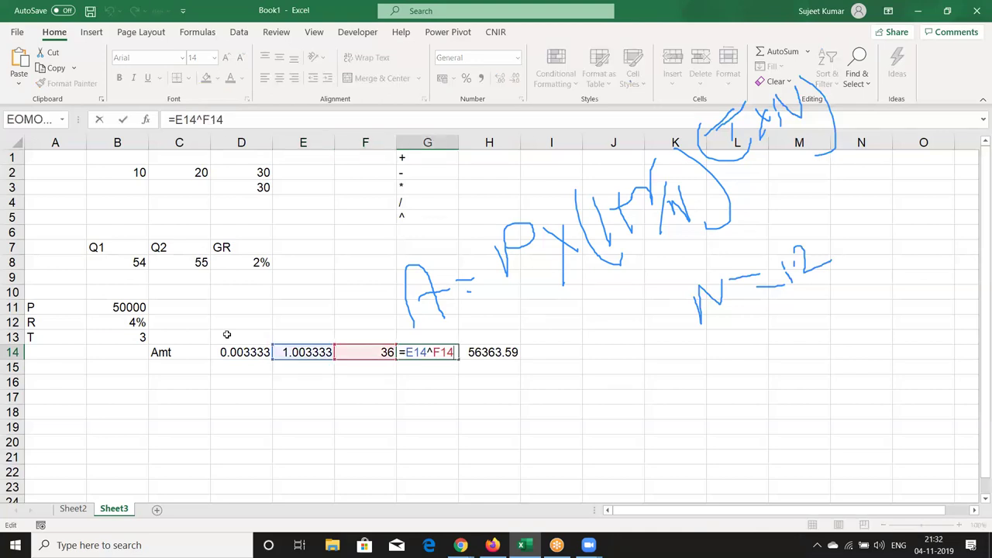
Copy the 1+(B12/12) expression from E14's formula
{"action": "key", "text": "Escape"}
{"action": "key", "text": "Left"}
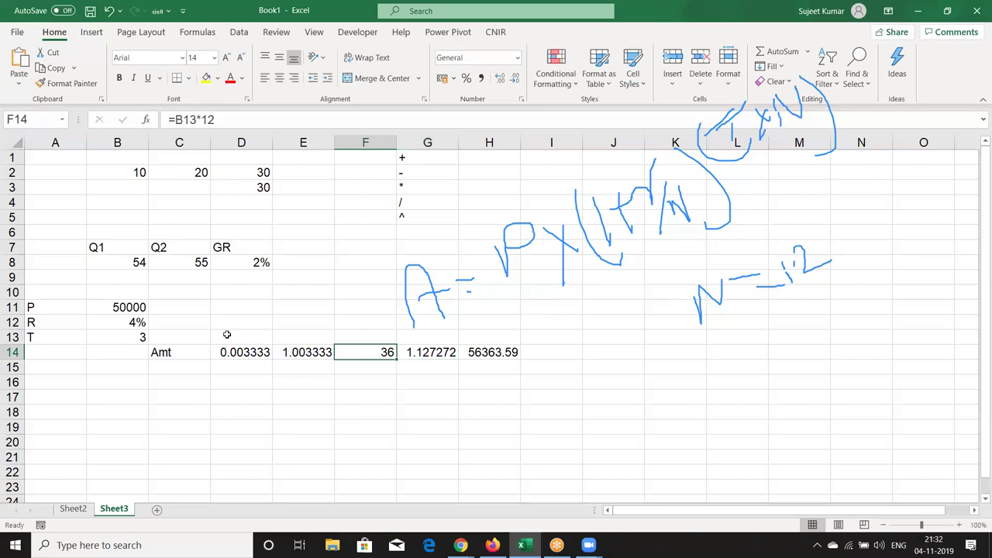
{"action": "key", "text": "Left"}
{"action": "key", "text": "F2"}
{"action": "key", "text": "Left"}
{"action": "key", "text": "Left"}
{"action": "key", "text": "Left"}
{"action": "key", "text": "Left"}
{"action": "key", "text": "Left"}
{"action": "key", "text": "Left"}
{"action": "key", "text": "shift+Right"}
{"action": "key", "text": "shift+Right"}
{"action": "key", "text": "shift+Right"}
{"action": "key", "text": "shift+Right"}
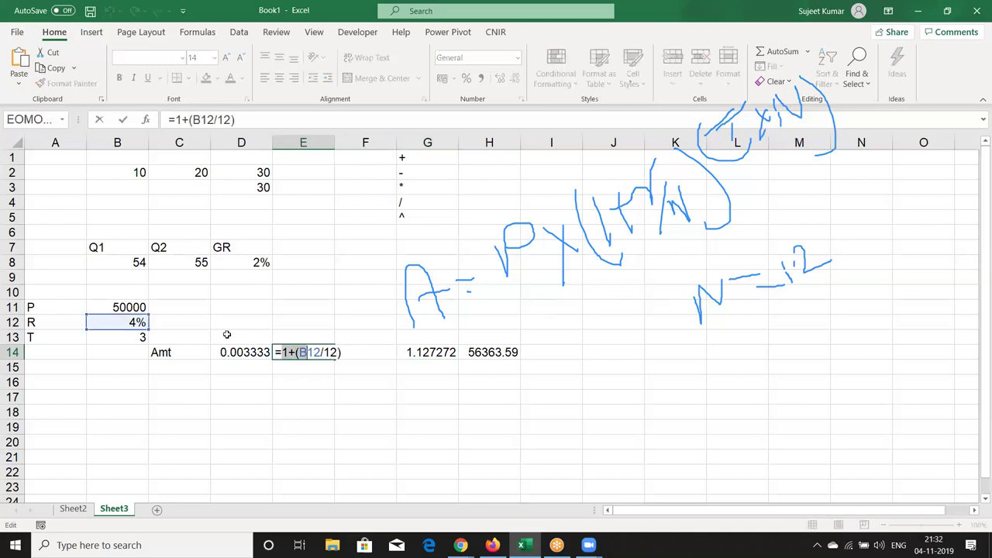
{"action": "key", "text": "shift+Right"}
{"action": "key", "text": "shift+Right"}
{"action": "key", "text": "shift+Right"}
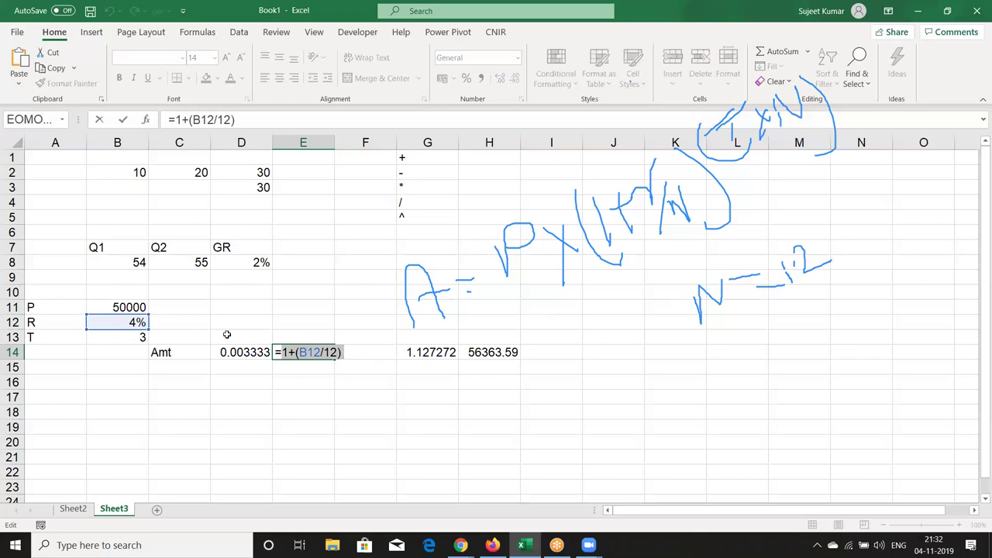
{"action": "key", "text": "Escape"}
Replace the E14 reference in G14 with (1+B12/12)
{"action": "key", "text": "Right"}
{"action": "key", "text": "Right"}
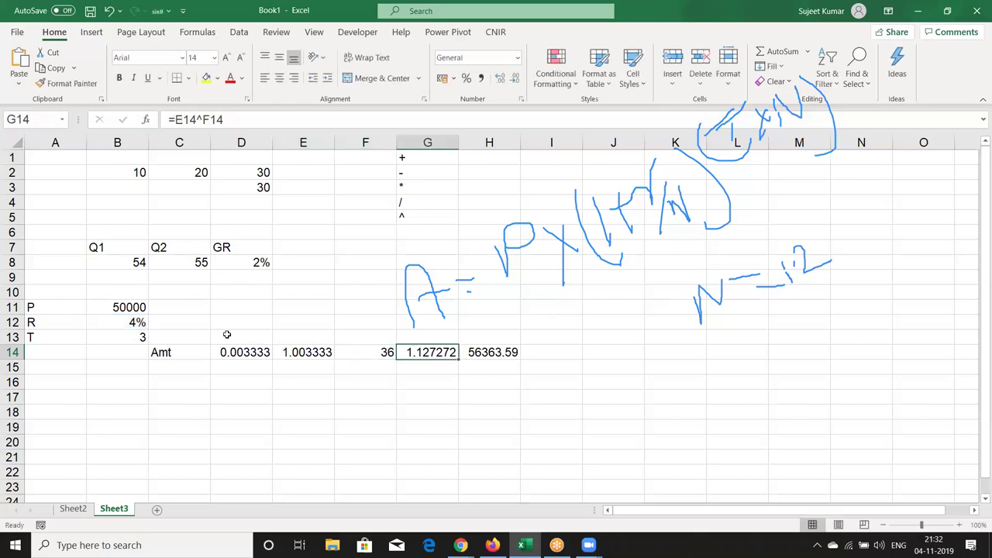
{"action": "key", "text": "F2"}
{"action": "key", "text": "Left"}
{"action": "key", "text": "Left"}
{"action": "key", "text": "Left"}
{"action": "key", "text": "Left"}
{"action": "key", "text": "shift+Left"}
{"action": "key", "text": "shift+Left"}
{"action": "key", "text": "shift+Left"}
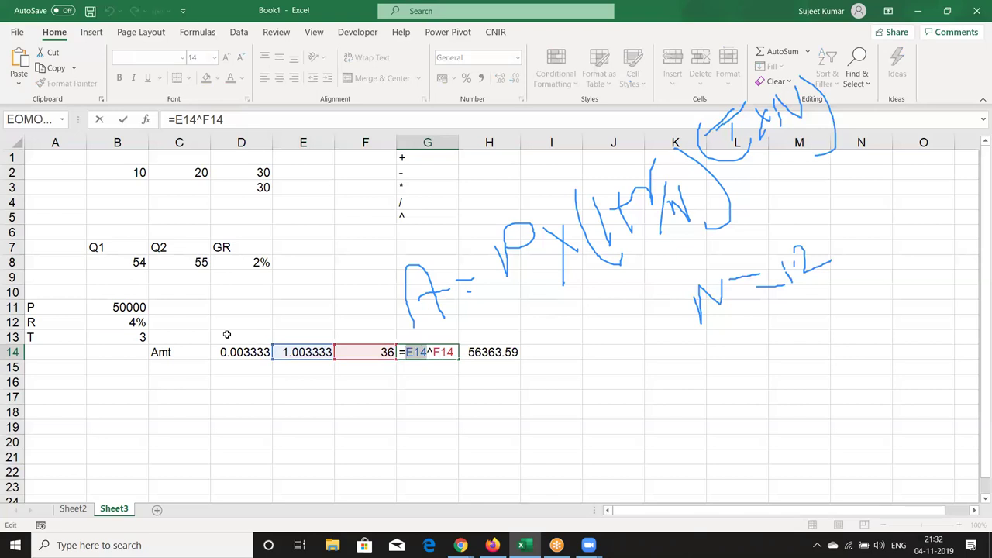
{"action": "type", "text": "()"}
{"action": "key", "text": "Left"}
{"action": "type", "text": "1+B12/12"}
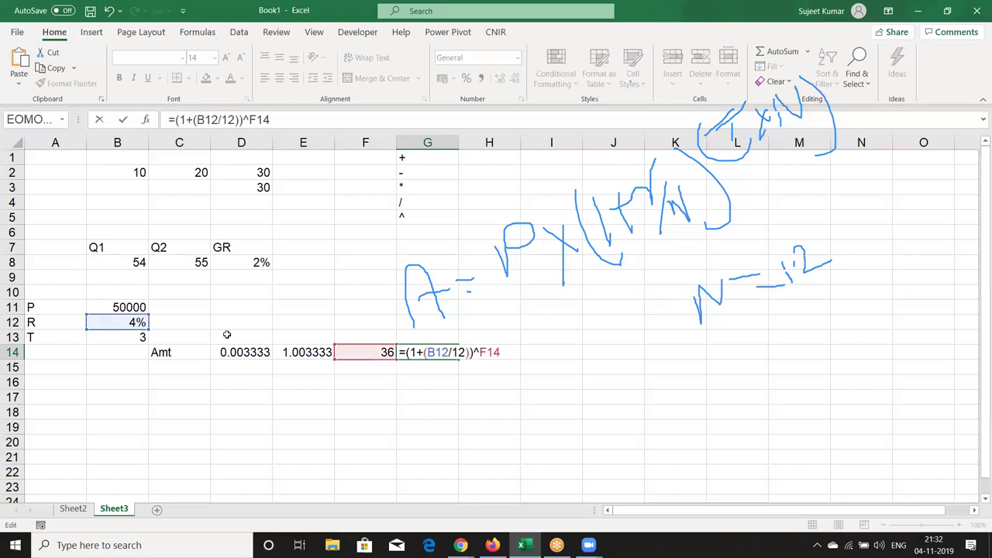
{"action": "key", "text": "Return"}
{"action": "key", "text": "Up"}
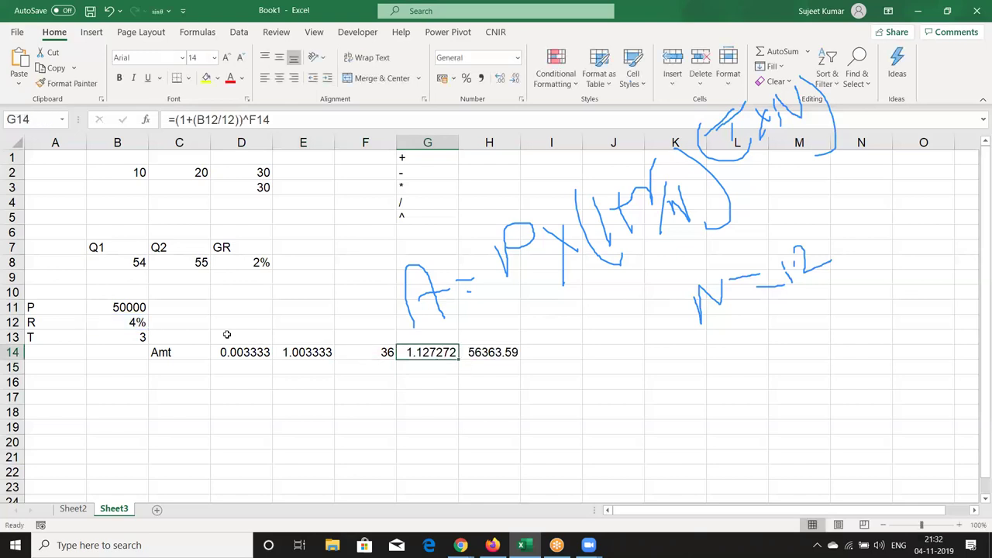
Copy the B13*12 expression from F14's formula
{"action": "key", "text": "Left"}
{"action": "key", "text": "F2"}
{"action": "key", "text": "Left"}
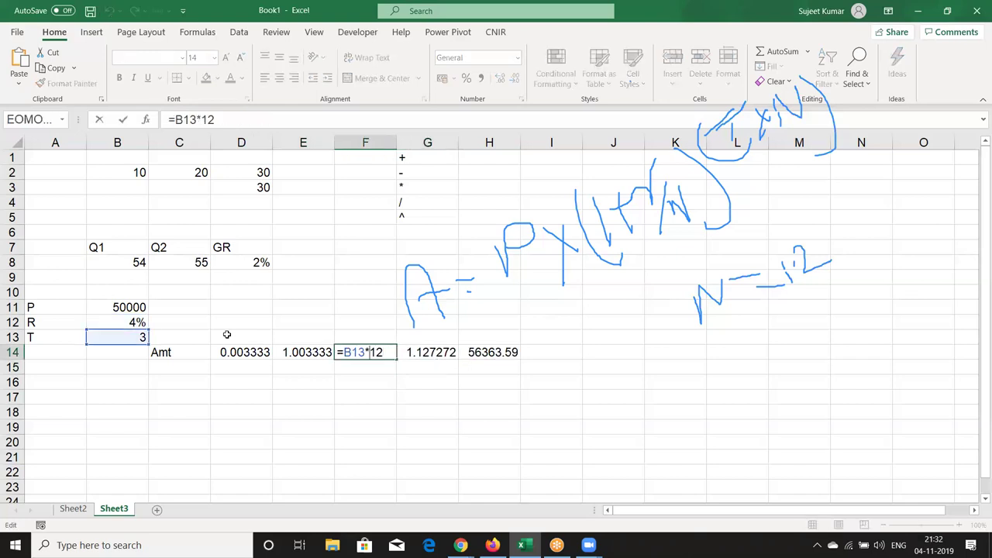
{"action": "key", "text": "Left"}
{"action": "key", "text": "Left"}
{"action": "key", "text": "Left"}
{"action": "key", "text": "shift+Right"}
{"action": "key", "text": "shift+Right"}
{"action": "key", "text": "shift+Right"}
{"action": "key", "text": "shift+Right"}
{"action": "key", "text": "shift+Right"}
{"action": "key", "text": "shift+Right"}
{"action": "key", "text": "ctrl+Return"}
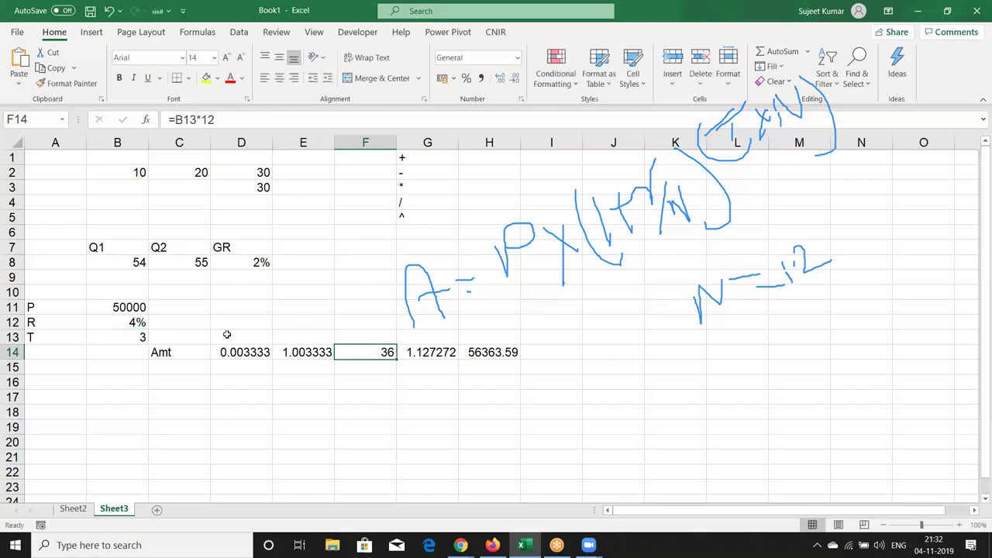
Replace the F14 reference in G14 with (B13*12), keeping 1.127272
{"action": "key", "text": "Right"}
{"action": "key", "text": "F2"}
{"action": "key", "text": "Left"}
{"action": "key", "text": "Left"}
{"action": "key", "text": "Left"}
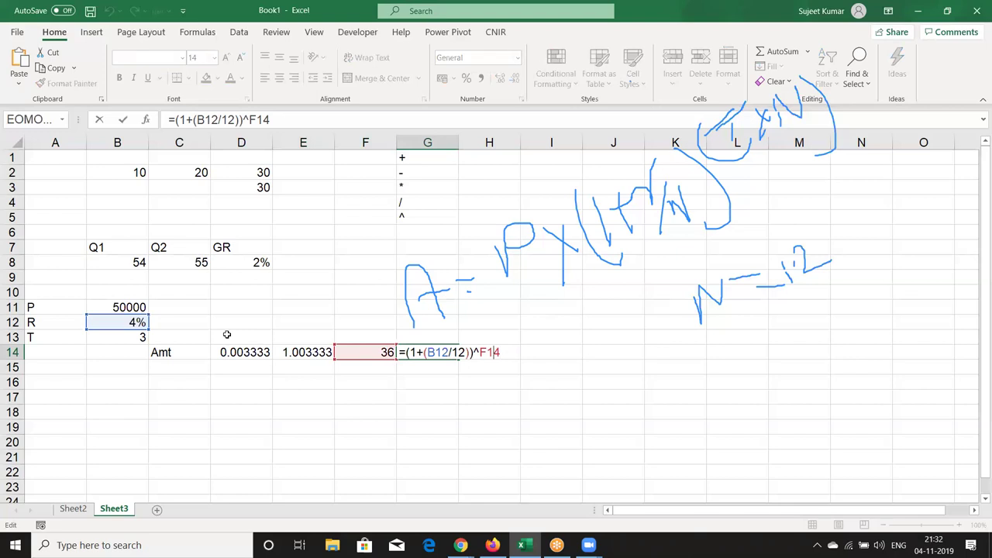
{"action": "key", "text": "shift+Right"}
{"action": "key", "text": "shift+Right"}
{"action": "key", "text": "shift+Right"}
{"action": "key", "text": "Delete"}
{"action": "type", "text": "("}
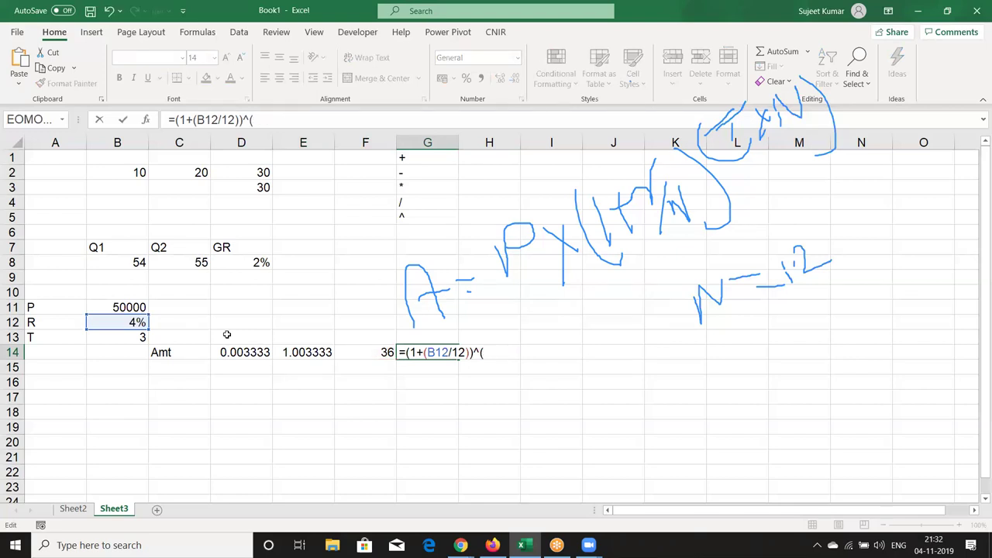
{"action": "type", "text": "B13*12)"}
{"action": "key", "text": "Return"}
{"action": "key", "text": "Up"}
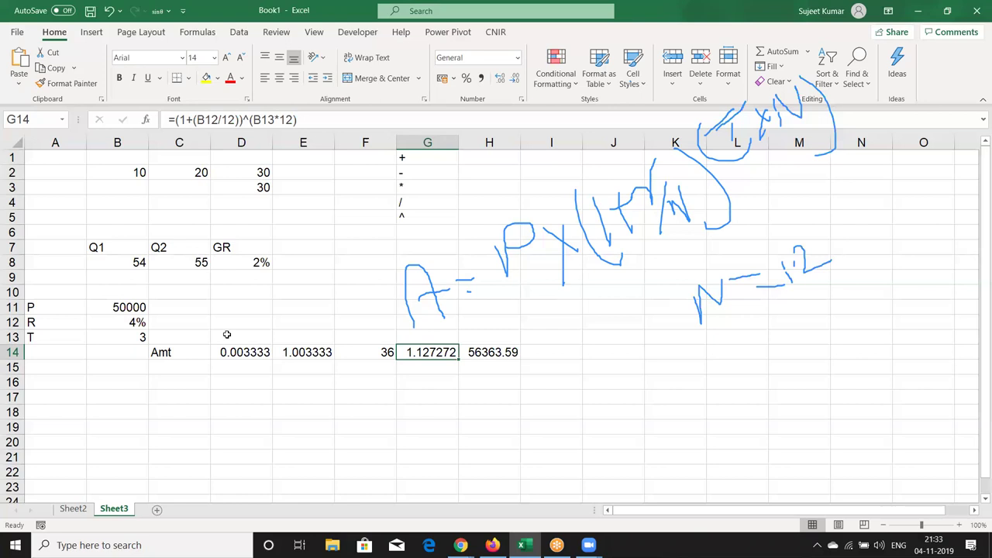
Make H14 =B11*((1+(B12/12))^(B13*12)) by substituting G14's formula
{"action": "key", "text": "F2"}
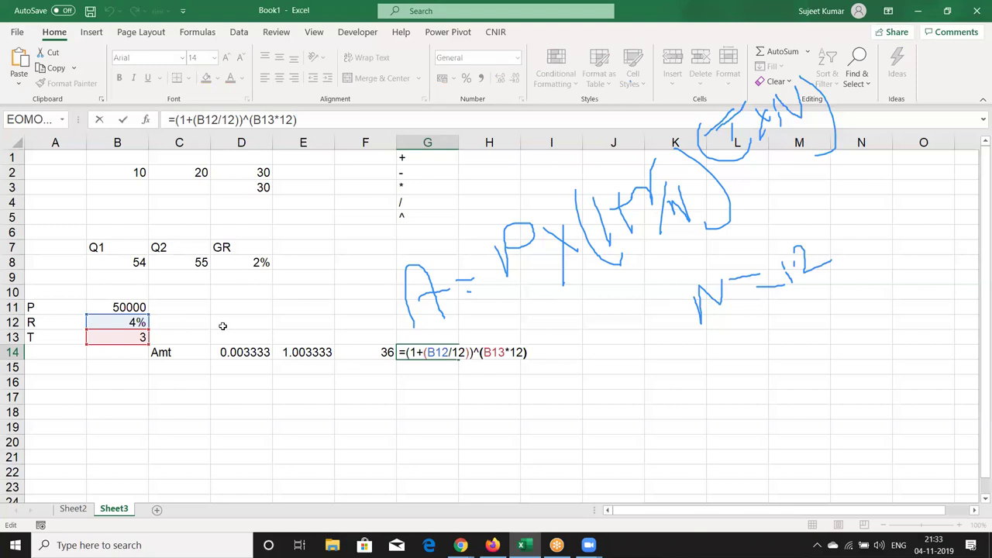
{"action": "key", "text": "shift+Right"}
{"action": "key", "text": "shift+Right"}
{"action": "key", "text": "shift+Right"}
{"action": "key", "text": "shift+Right"}
{"action": "key", "text": "shift+Right"}
{"action": "key", "text": "shift+Right"}
{"action": "key", "text": "shift+Right"}
{"action": "key", "text": "shift+Right"}
{"action": "key", "text": "shift+Right"}
{"action": "key", "text": "shift+Right"}
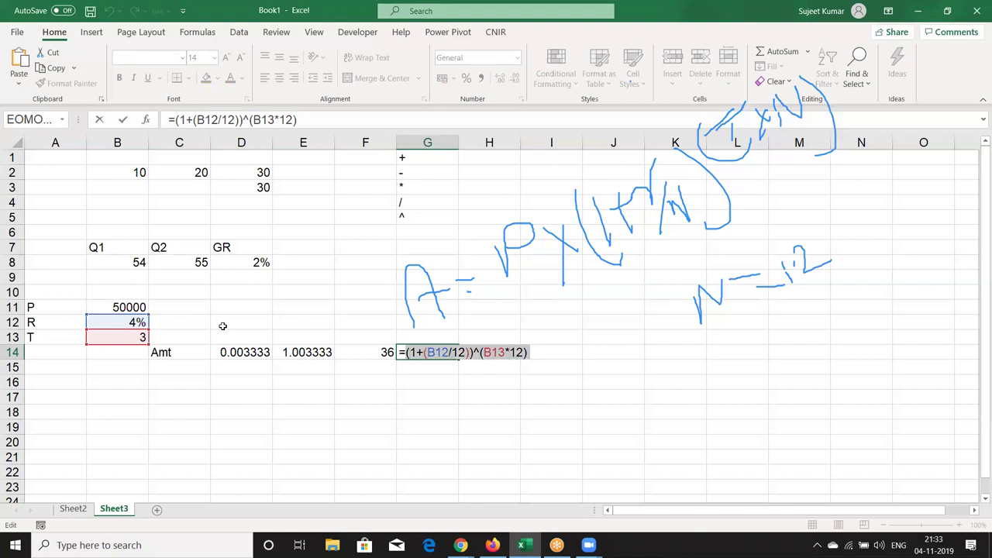
{"action": "key", "text": "Escape"}
{"action": "key", "text": "Right"}
{"action": "key", "text": "F2"}
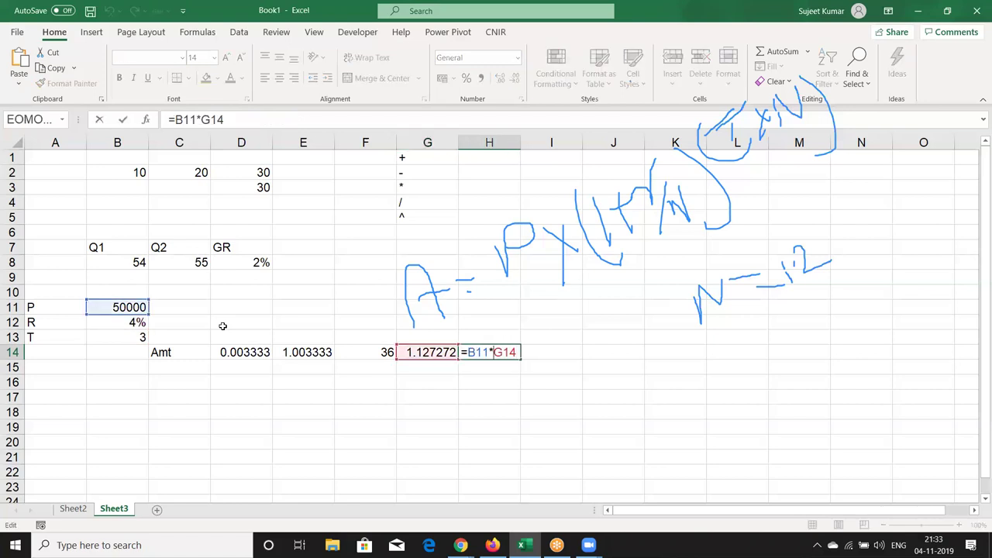
{"action": "key", "text": "shift+Right"}
{"action": "key", "text": "shift+Right"}
{"action": "key", "text": "shift+Right"}
{"action": "type", "text": "(("}
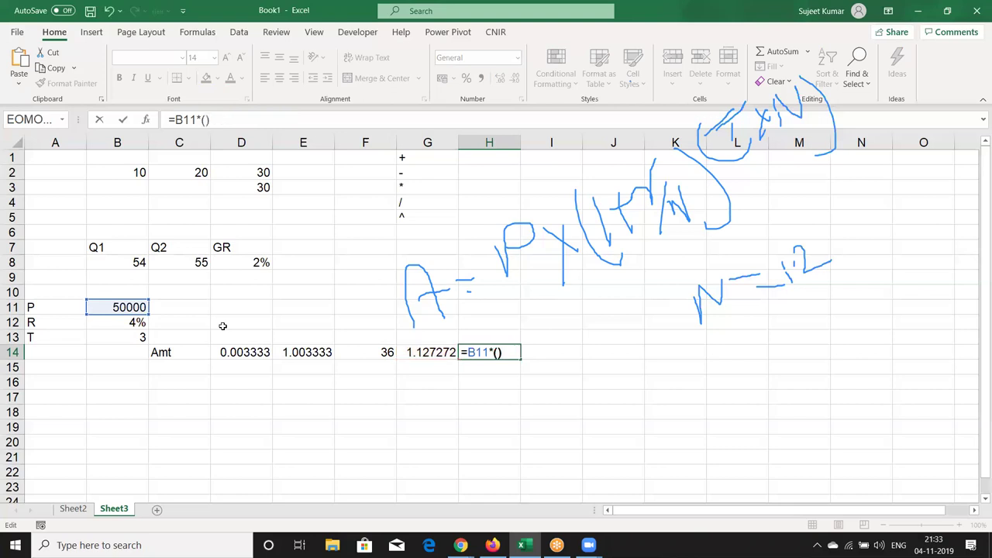
{"action": "type", "text": "1+(B12/12))^(B13*12)"}
{"action": "key", "text": "ctrl+Return"}
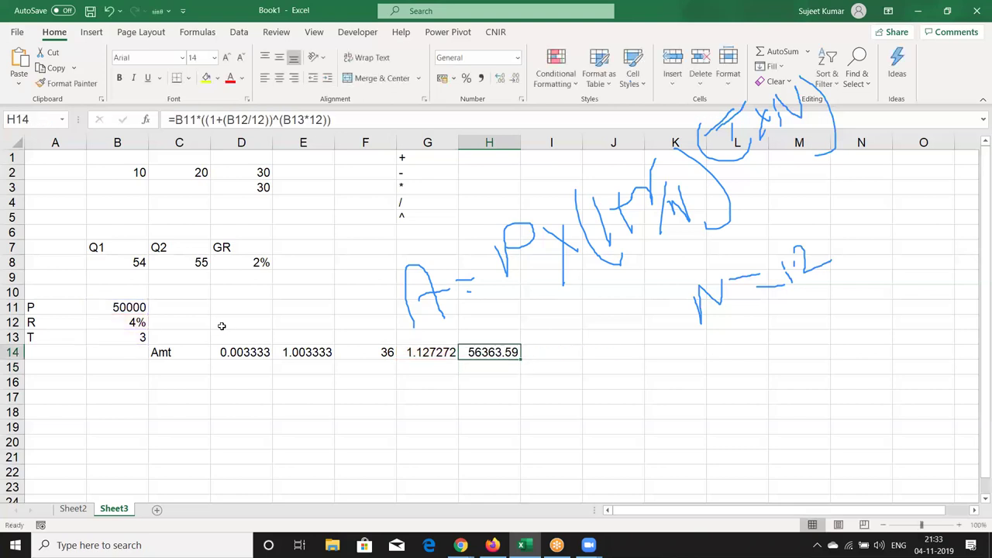
Move the combined amount formula from H14 into C15
{"action": "key", "text": "ctrl+c"}
{"action": "key", "text": "Left"}
{"action": "key", "text": "Left"}
{"action": "key", "text": "Left"}
{"action": "key", "text": "Left"}
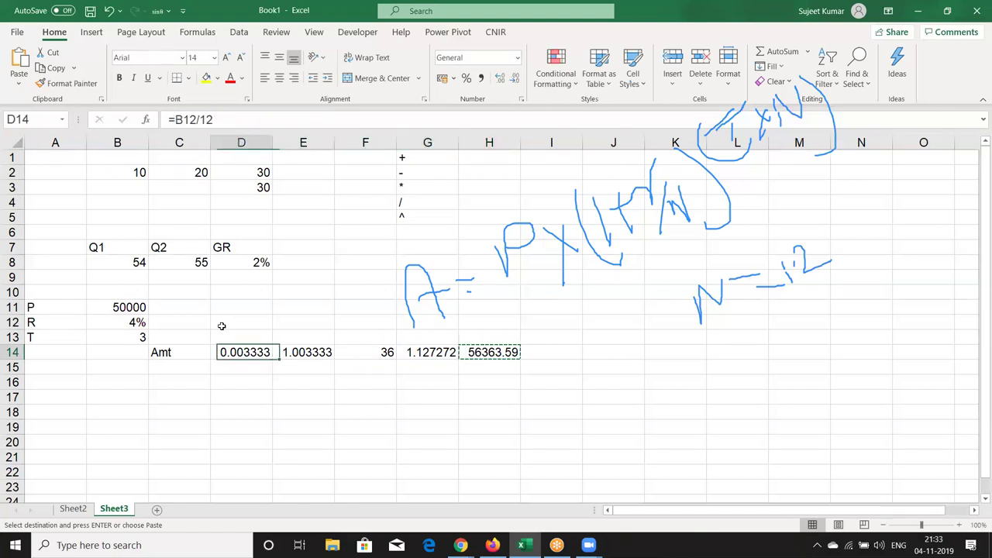
{"action": "key", "text": "Down"}
{"action": "key", "text": "Left"}
{"action": "key", "text": "ctrl+v"}
{"action": "key", "text": "F2"}
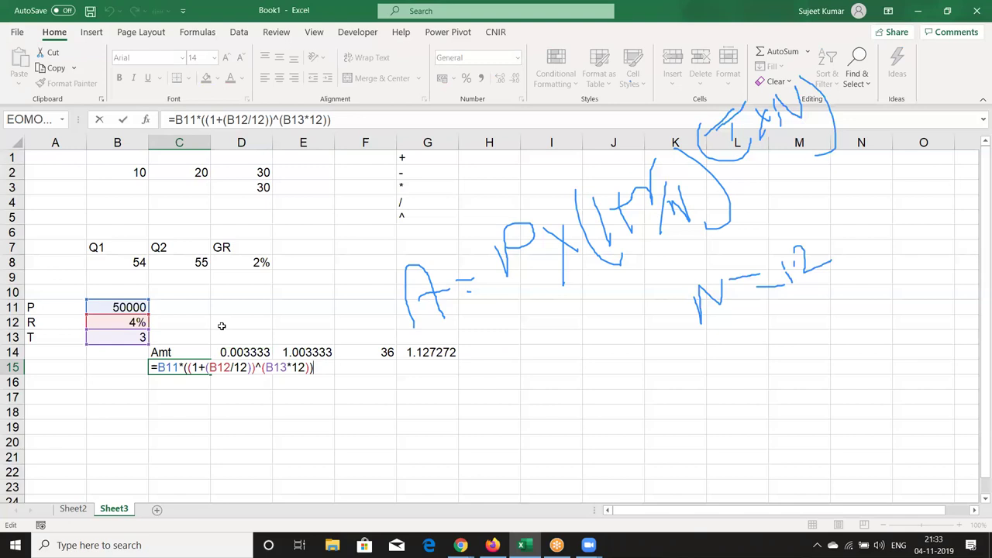
{"action": "key", "text": "ctrl+Return"}
Clear the helper values in D14:H14 and return to C15
{"action": "key", "text": "Up"}
{"action": "key", "text": "Right"}
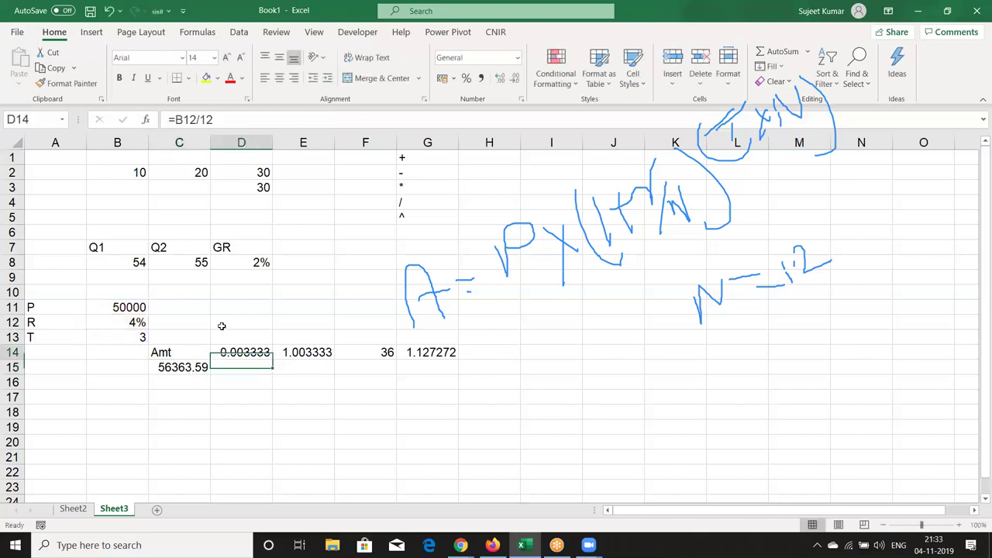
{"action": "key", "text": "Right"}
{"action": "key", "text": "Right"}
{"action": "key", "text": "Right"}
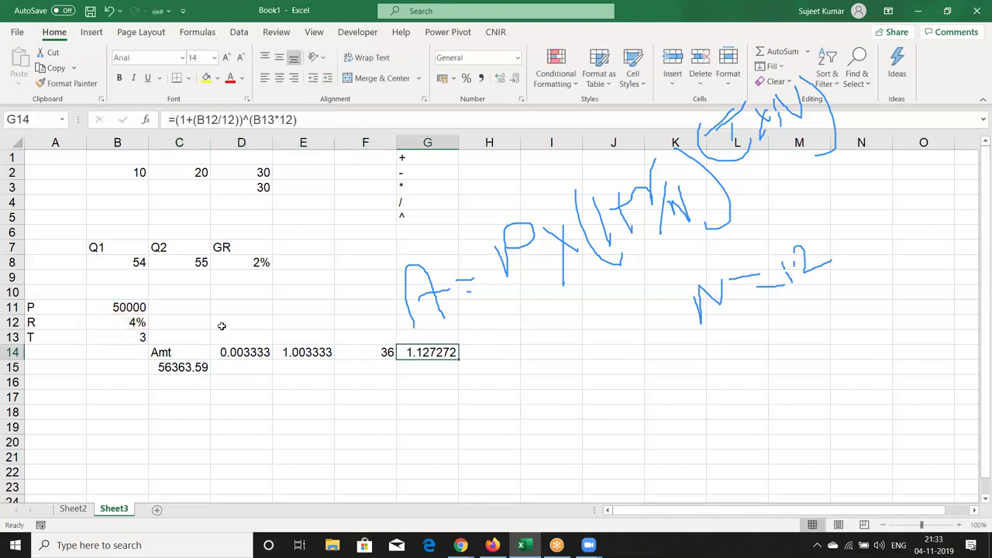
{"action": "key", "text": "Left"}
{"action": "key", "text": "Left"}
{"action": "key", "text": "Left"}
{"action": "key", "text": "shift+Right"}
{"action": "key", "text": "shift+Right"}
{"action": "key", "text": "shift+Right"}
{"action": "key", "text": "shift+Right"}
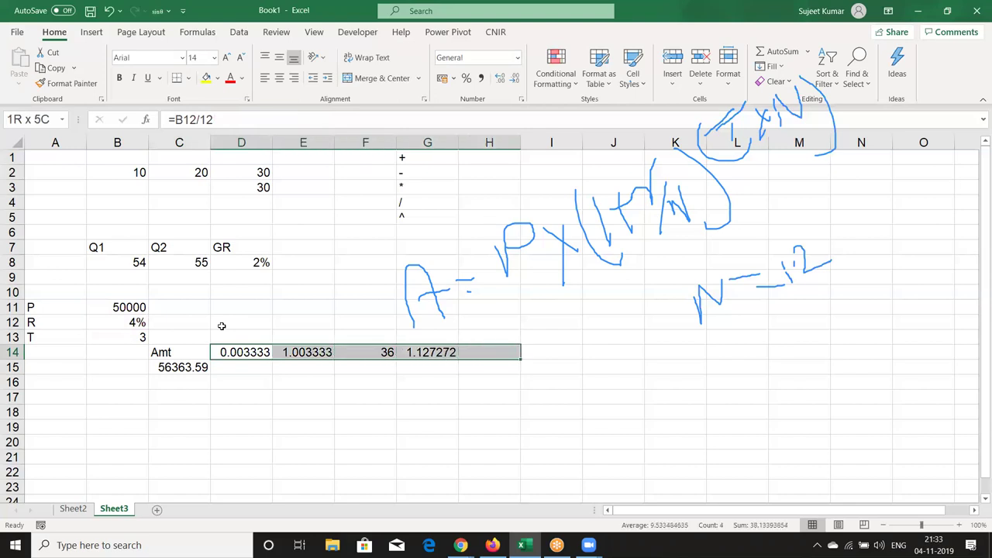
{"action": "key", "text": "Delete"}
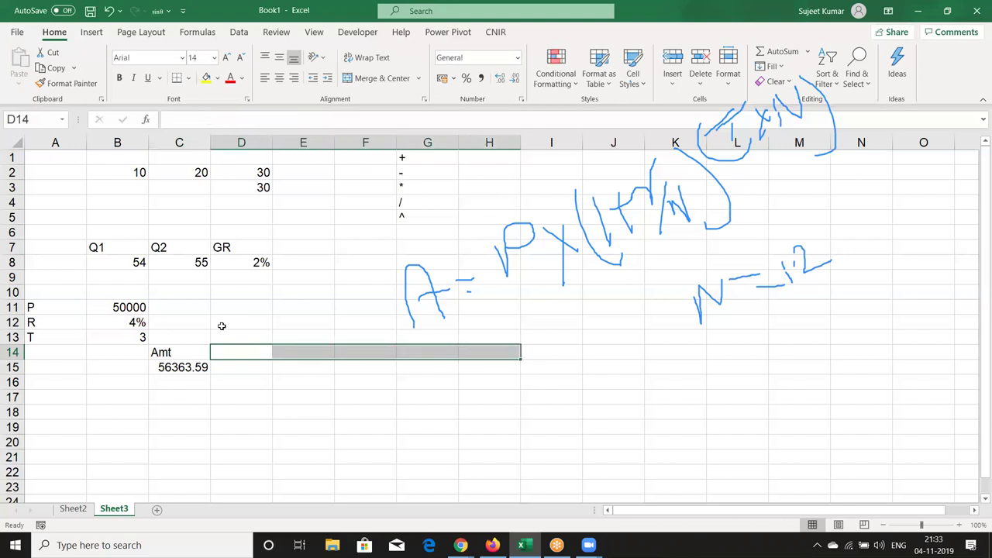
{"action": "key", "text": "Down"}
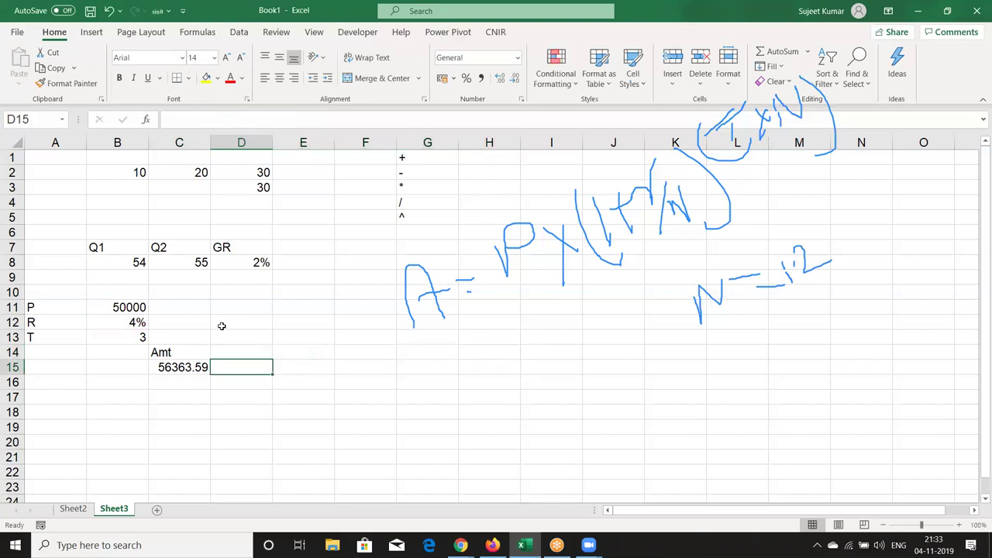
{"action": "key", "text": "Left"}
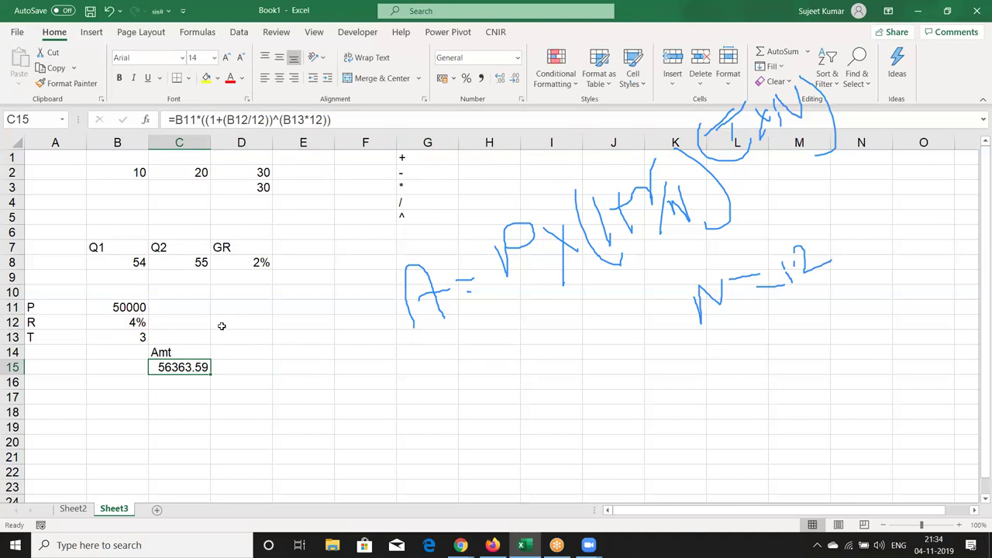
{"action": "key", "text": "Down"}
{"action": "key", "text": "Down"}
{"action": "key", "text": "Down"}
{"action": "key", "text": "Left"}
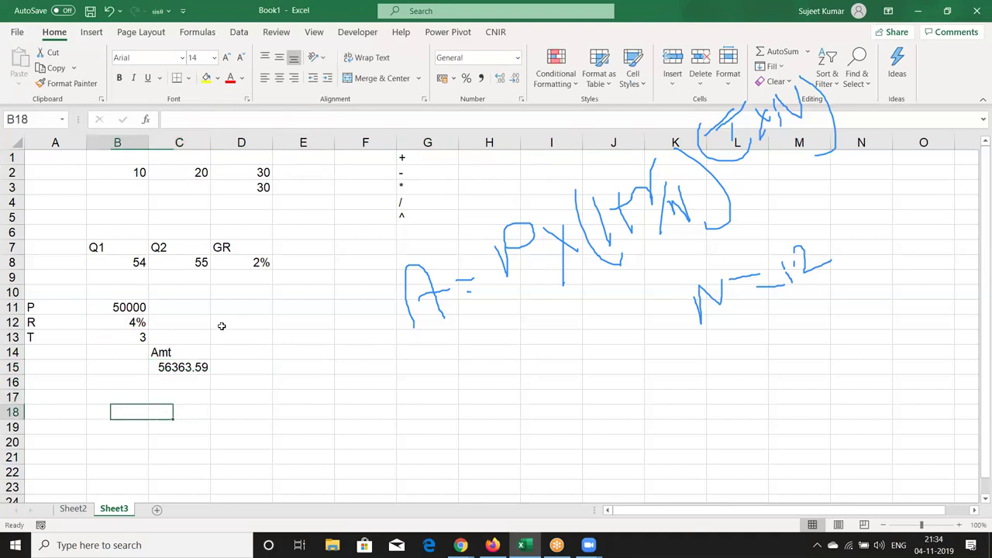
{"action": "key", "text": "Left"}
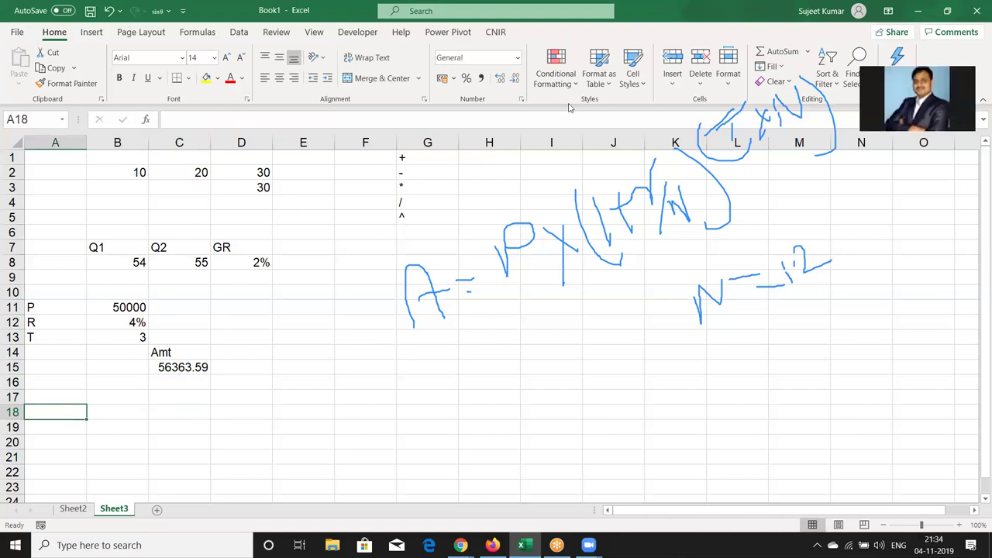
{"action": "key", "text": "Escape"}
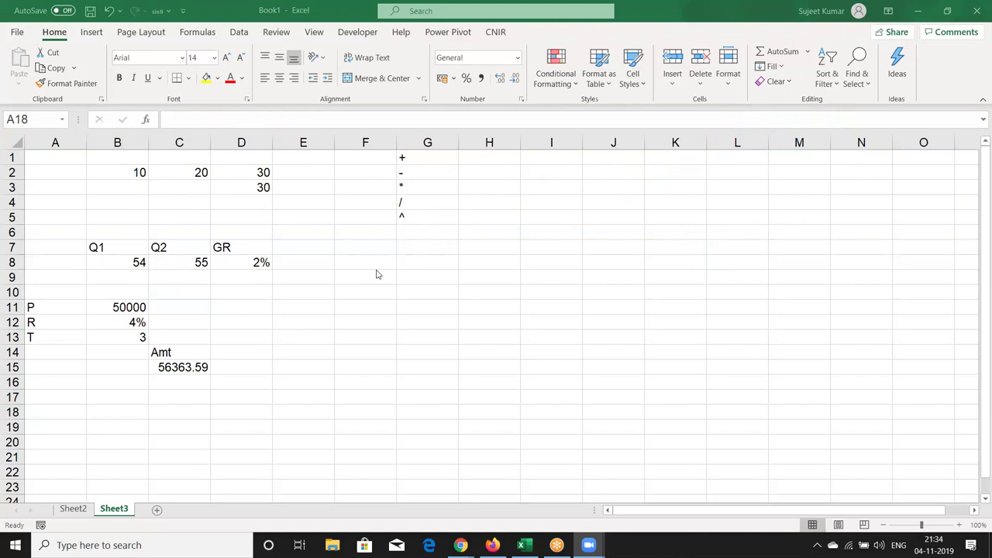
Label cell A18 as 'MRP'
{"action": "left_click", "coordinate": [75, 410]}
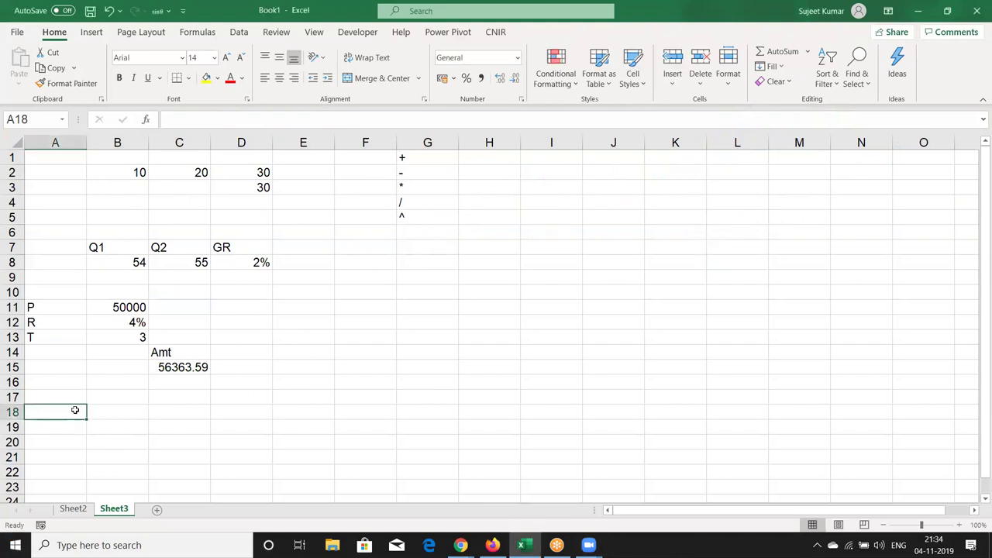
{"action": "type", "text": "MS"}
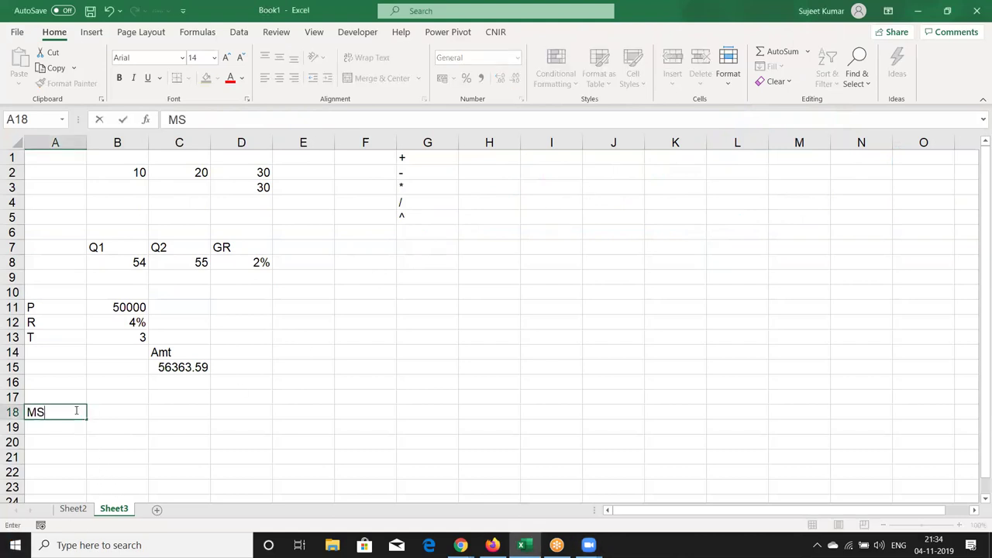
{"action": "type", "text": "P"}
{"action": "key", "text": "BackSpace"}
{"action": "key", "text": "BackSpace"}
{"action": "type", "text": "RP"}
{"action": "key", "text": "Tab"}
{"action": "key", "text": "Up"}
{"action": "key", "text": "Left"}
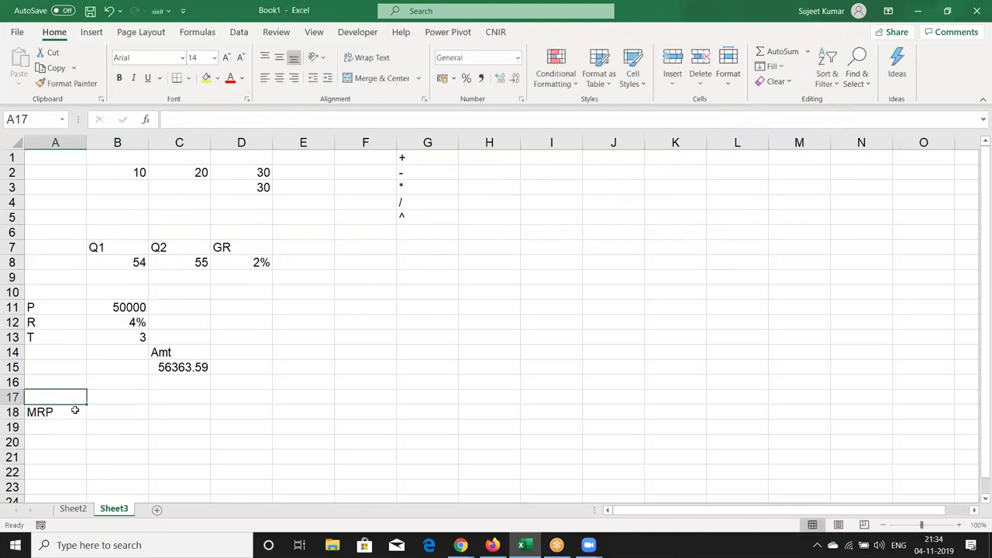
Label A17 as 'Cost' and enter a cost of 50 in B17
{"action": "type", "text": "Code"}
{"action": "key", "text": "Tab"}
{"action": "key", "text": "Left"}
{"action": "type", "text": "Cost"}
{"action": "key", "text": "Tab"}
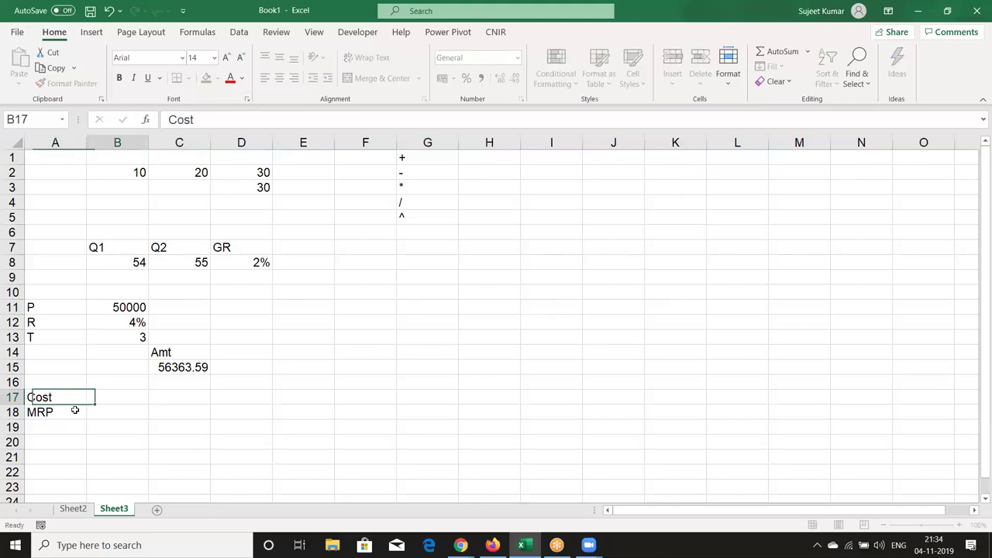
{"action": "type", "text": "50"}
{"action": "key", "text": "Return"}
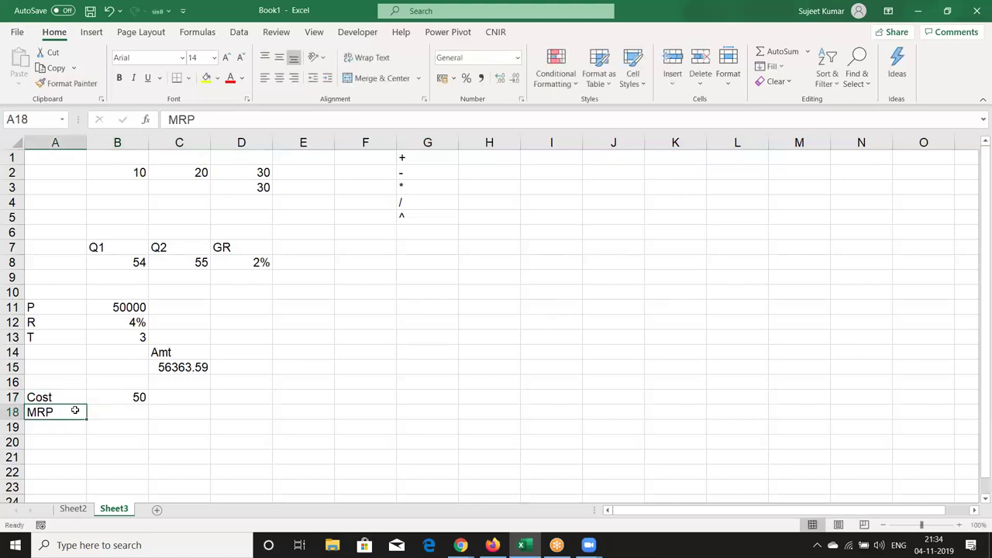
{"action": "key", "text": "Tab"}
Put '?' in B18 and enter =B17*5% in C18 for a 2.5 markup
{"action": "type", "text": "?"}
{"action": "key", "text": "Return"}
{"action": "key", "text": "Right"}
{"action": "key", "text": "Right"}
{"action": "key", "text": "Up"}
{"action": "key", "text": "Left"}
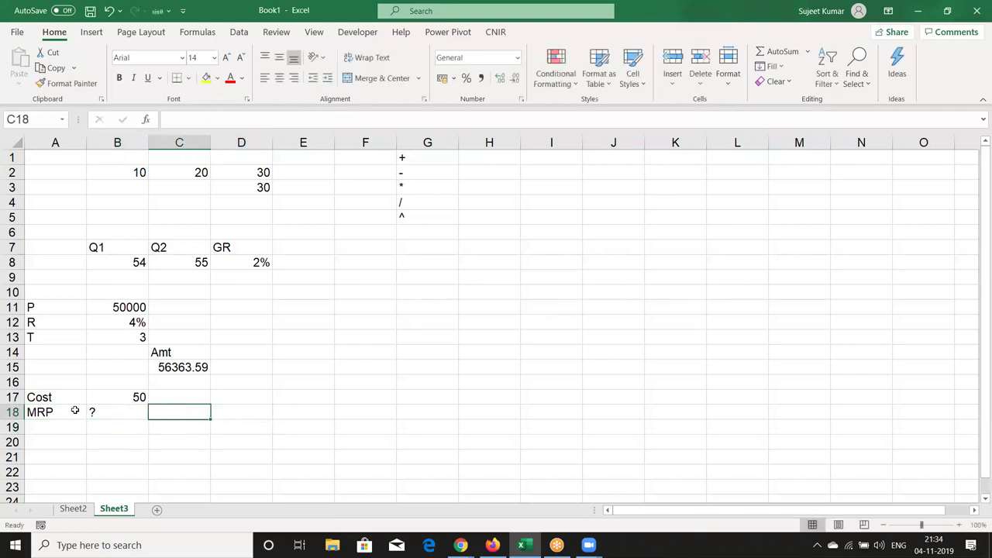
{"action": "scroll", "coordinate": [75, 410], "scroll_direction": "down", "scroll_amount": 4}
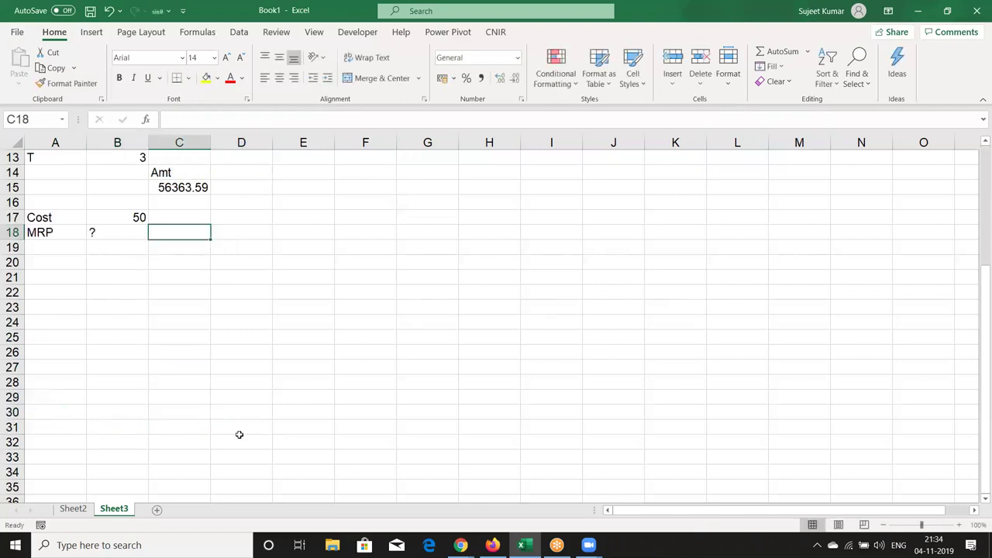
{"action": "type", "text": "="}
{"action": "key", "text": "Up"}
{"action": "key", "text": "Left"}
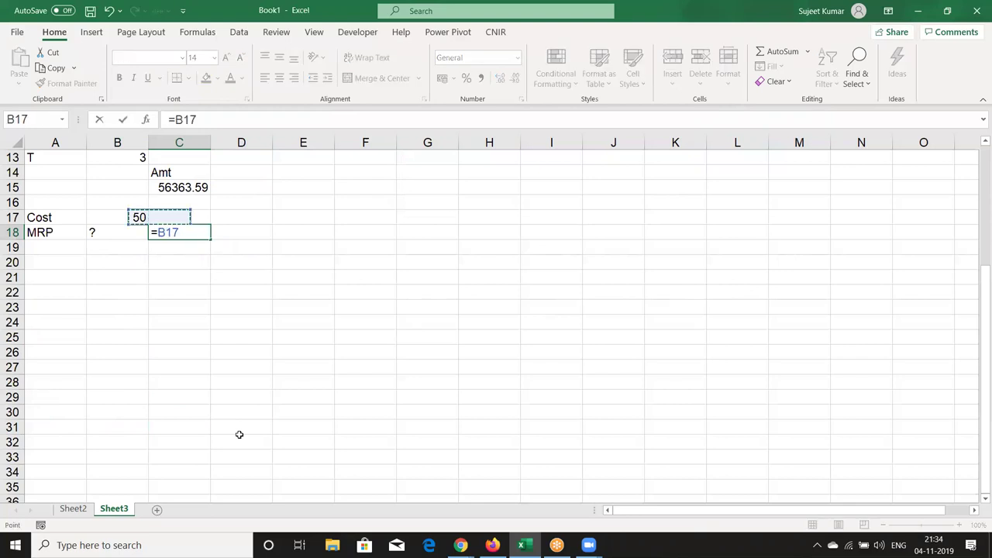
{"action": "type", "text": "5"}
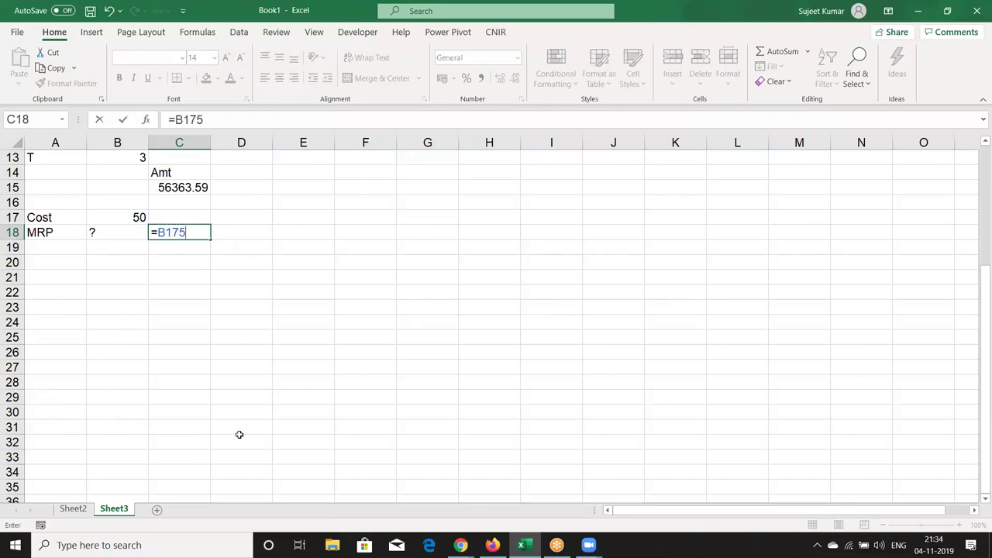
{"action": "key", "text": "BackSpace"}
{"action": "type", "text": "*5"}
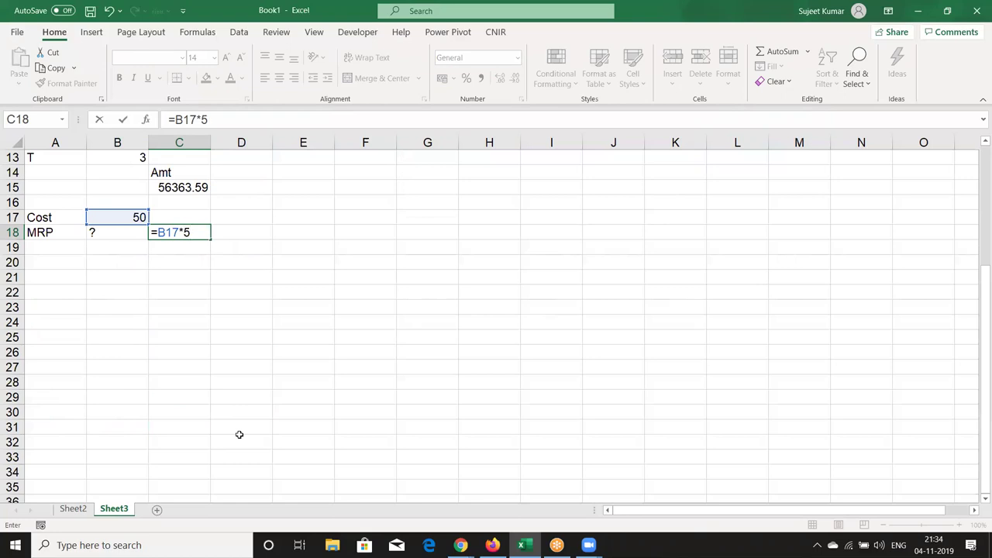
{"action": "type", "text": "%"}
{"action": "key", "text": "Return"}
Enter =B17+C18 in C19, giving a total of 52.5
{"action": "type", "text": "="}
{"action": "key", "text": "Up"}
{"action": "key", "text": "Up"}
{"action": "key", "text": "Left"}
{"action": "type", "text": "+"}
{"action": "key", "text": "Up"}
{"action": "type", "text": "+"}
{"action": "key", "text": "BackSpace"}
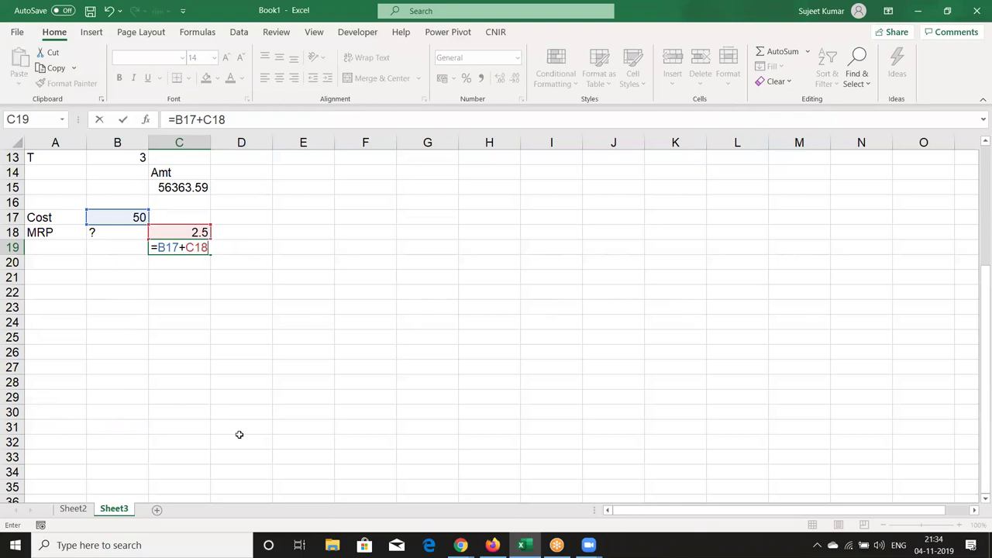
{"action": "key", "text": "Return"}
{"action": "key", "text": "Up"}
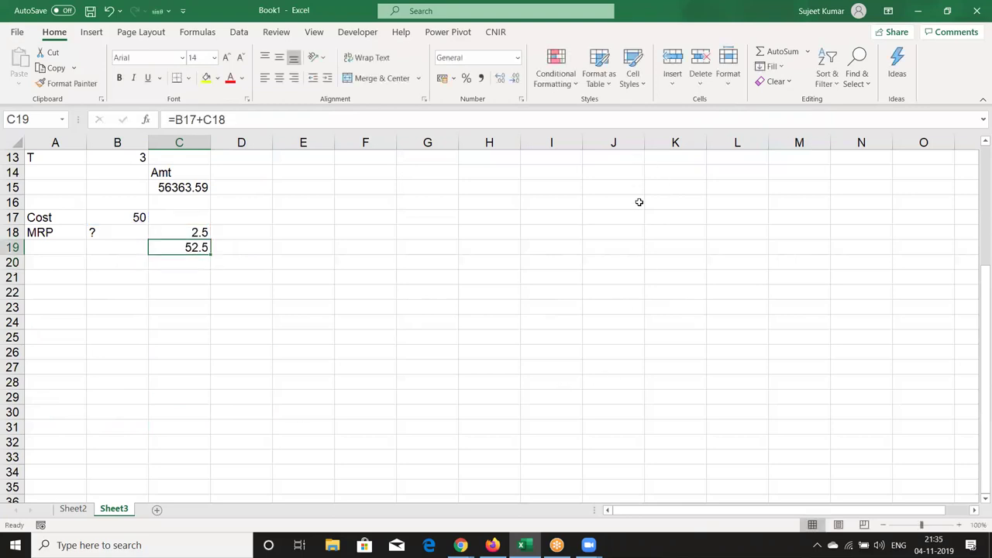
Add a 10% markup: =C19*10% in D18 and =C19+D18 in D19
{"action": "left_click", "coordinate": [266, 234]}
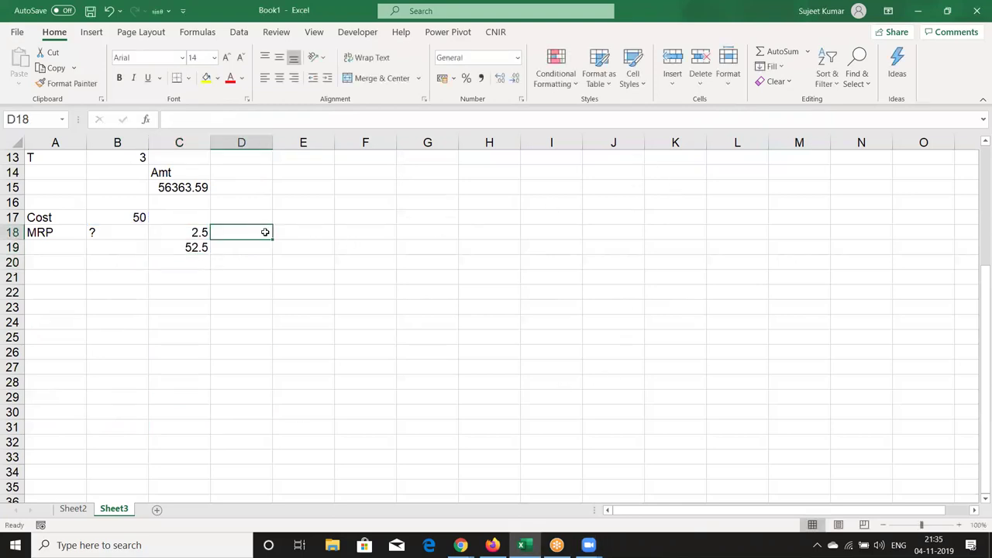
{"action": "type", "text": "="}
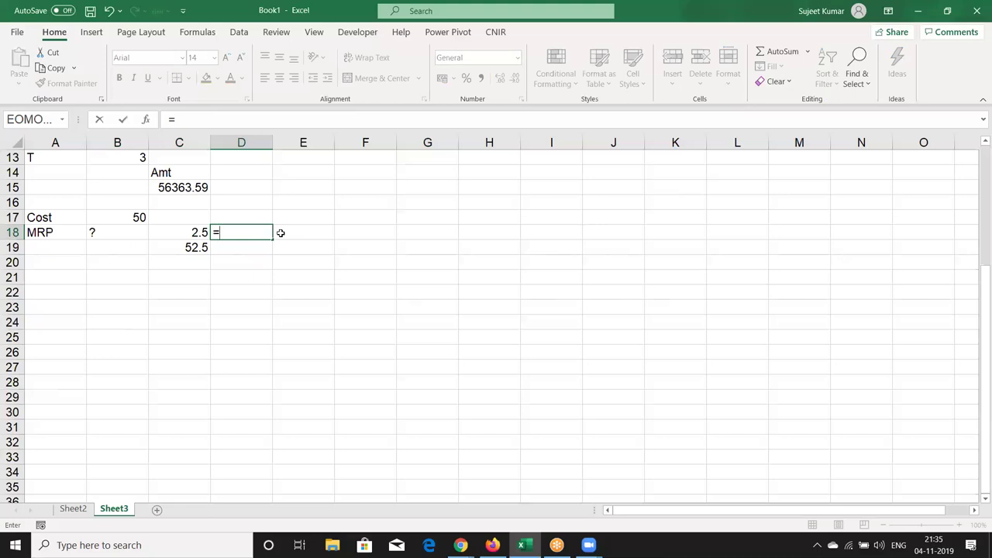
{"action": "key", "text": "Down"}
{"action": "key", "text": "Left"}
{"action": "type", "text": "*10%"}
{"action": "key", "text": "Return"}
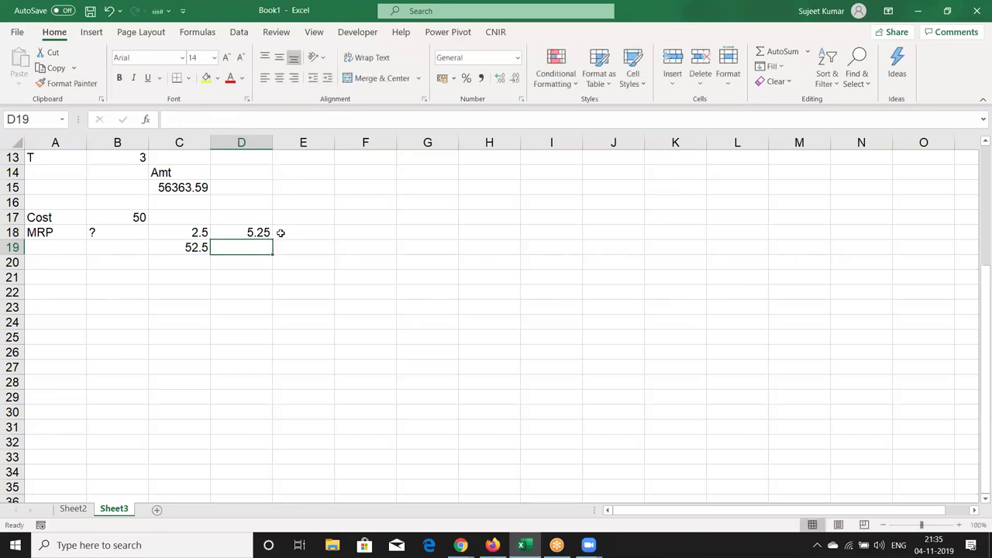
{"action": "type", "text": "="}
{"action": "key", "text": "Left"}
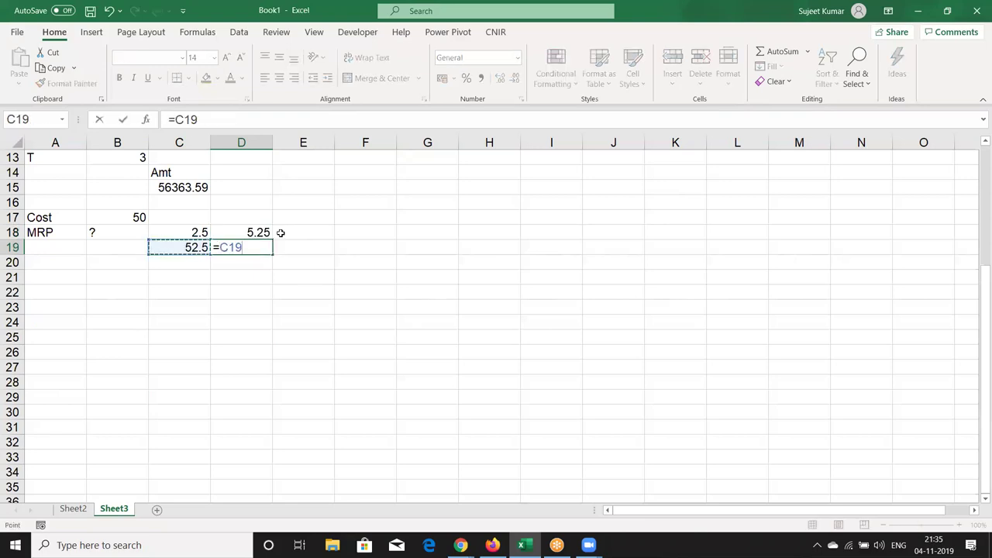
{"action": "type", "text": "+"}
{"action": "key", "text": "Up"}
{"action": "key", "text": "Return"}
{"action": "key", "text": "Up"}
Add a 15% markup: =D19*15% in E18 and =D19+E18 in E19
{"action": "key", "text": "Right"}
{"action": "left_click", "coordinate": [279, 232]}
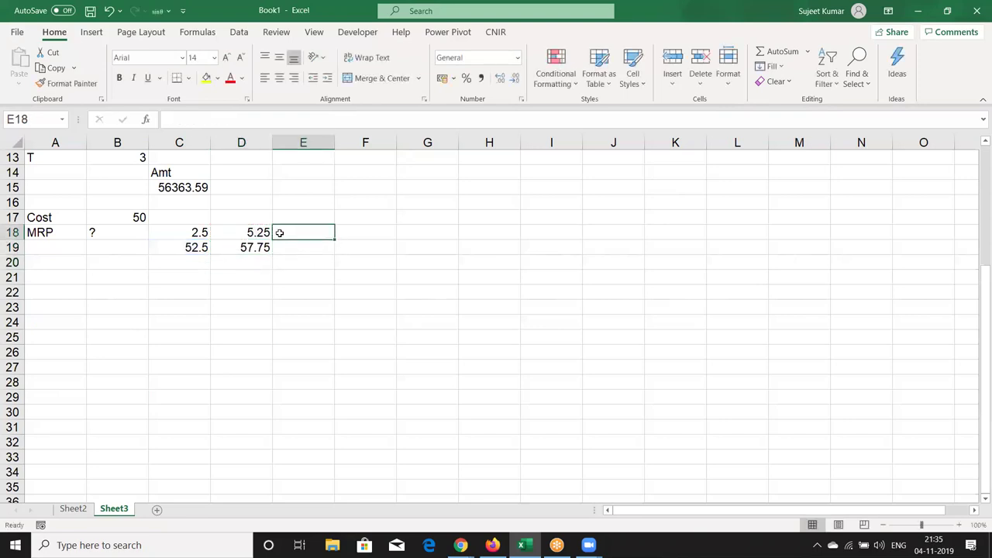
{"action": "type", "text": "="}
{"action": "key", "text": "Down"}
{"action": "key", "text": "Left"}
{"action": "type", "text": "*15"}
{"action": "type", "text": "%"}
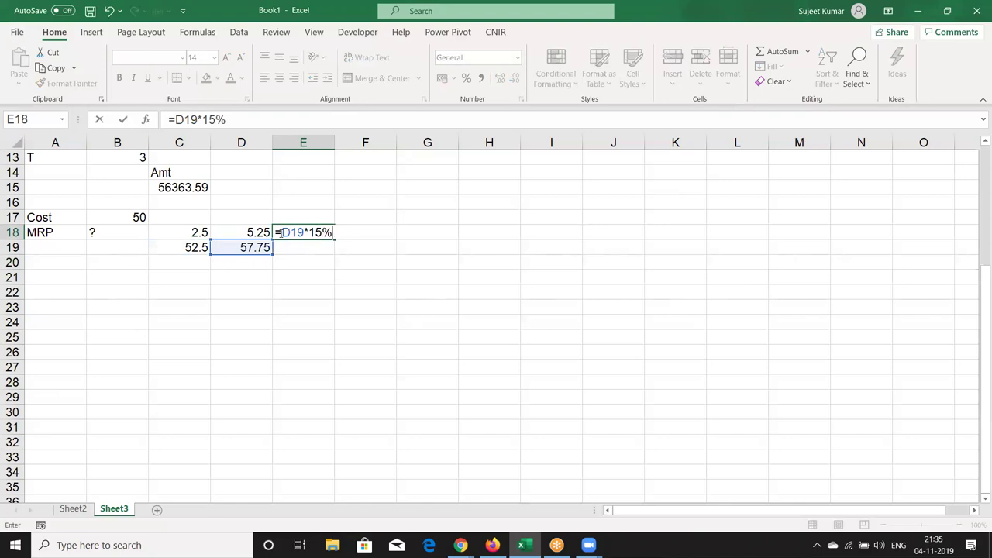
{"action": "key", "text": "Return"}
{"action": "type", "text": "="}
{"action": "key", "text": "Left"}
{"action": "type", "text": "+"}
{"action": "key", "text": "Up"}
{"action": "key", "text": "ctrl+Return"}
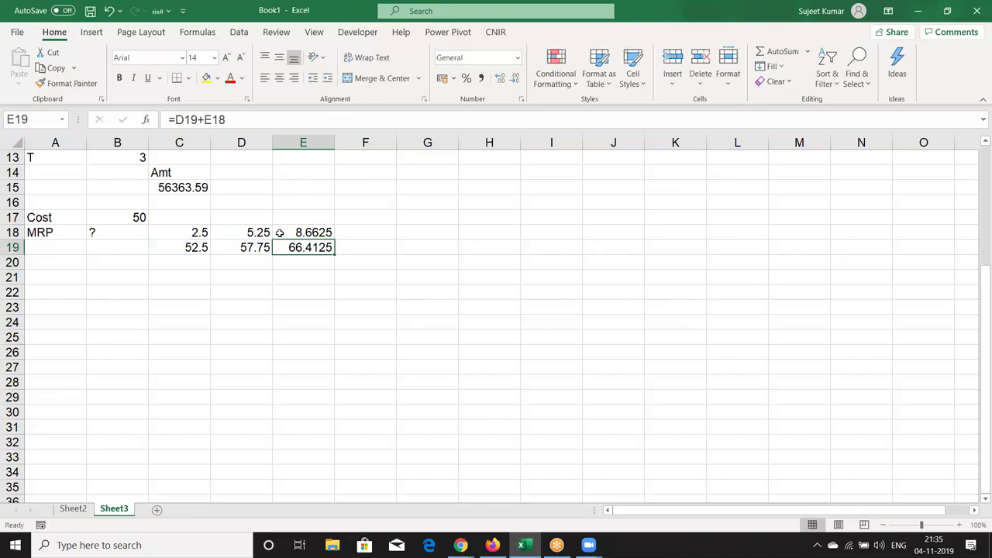
Add a 20% markup: =E19*20% in F18 and =E19+F18 in F19, reaching 79.695
{"action": "key", "text": "Right"}
{"action": "key", "text": "Up"}
{"action": "type", "text": "="}
{"action": "key", "text": "Left"}
{"action": "key", "text": "Down"}
{"action": "type", "text": "*20"}
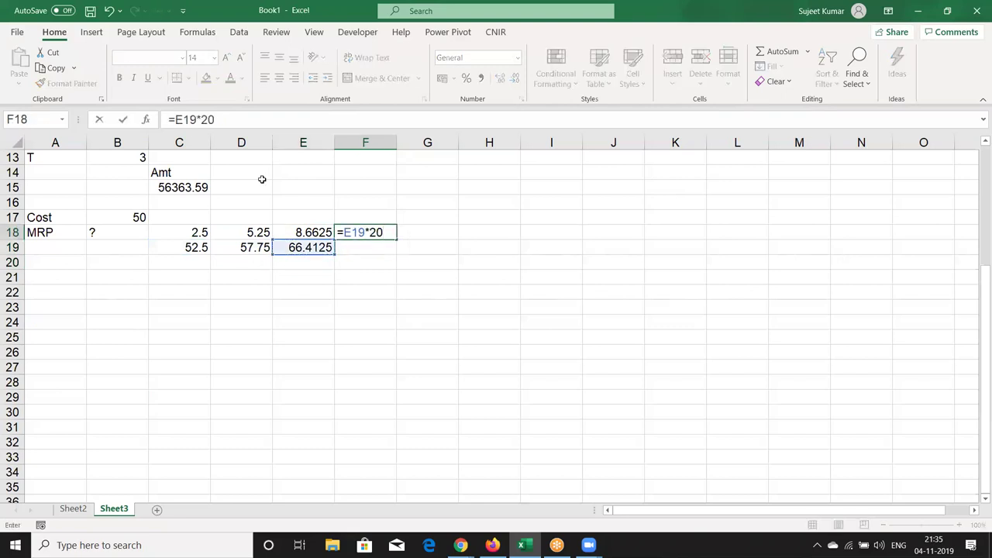
{"action": "type", "text": "%"}
{"action": "key", "text": "Return"}
{"action": "type", "text": "="}
{"action": "key", "text": "Left"}
{"action": "type", "text": "+"}
{"action": "key", "text": "Up"}
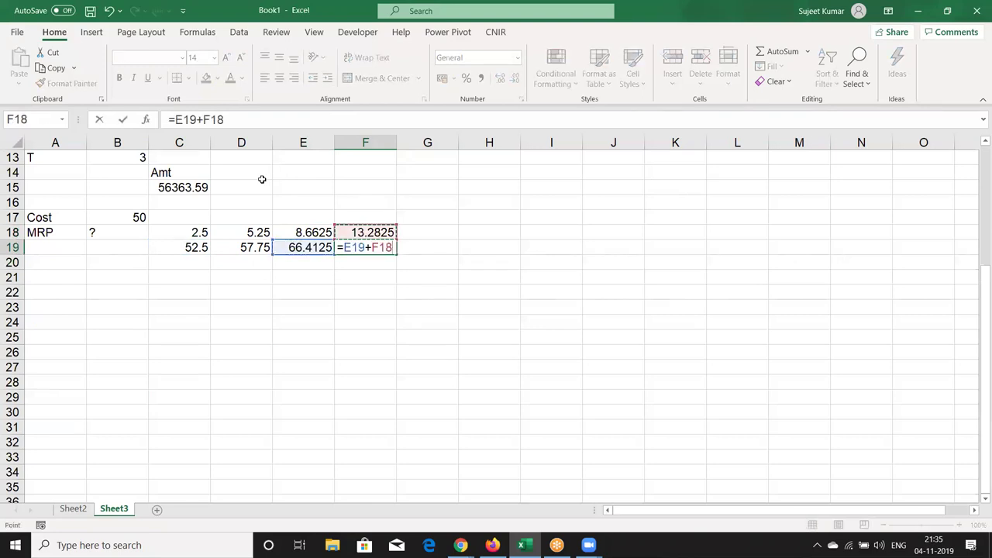
{"action": "key", "text": "Return"}
{"action": "key", "text": "Up"}
{"action": "key", "text": "Up"}
{"action": "key", "text": "Down"}
{"action": "key", "text": "Down"}
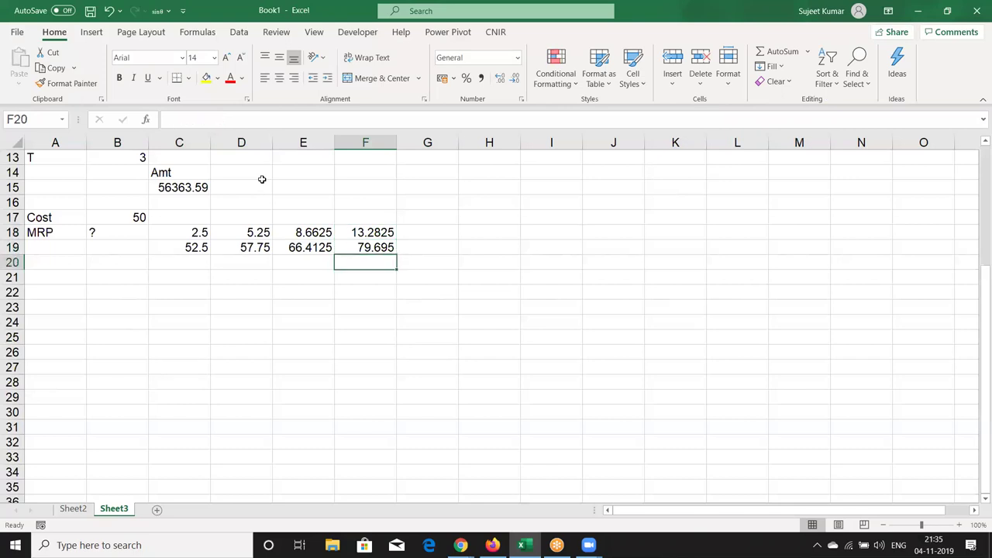
{"action": "key", "text": "Up"}
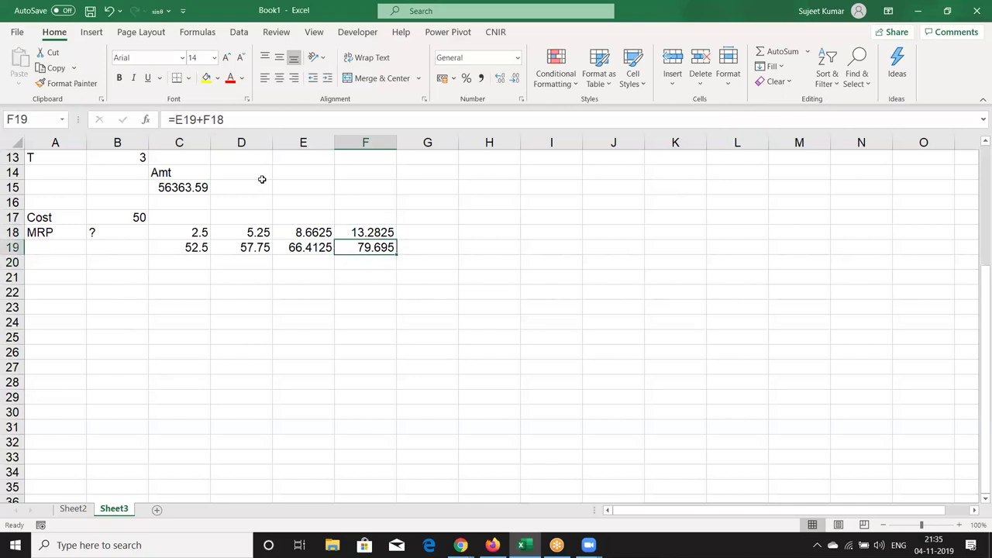
{"action": "key", "text": "shift+Left"}
{"action": "key", "text": "shift+Left"}
{"action": "key", "text": "shift+Left"}
Copy the B17*5% expression from C18's formula
{"action": "key", "text": "shift+Up"}
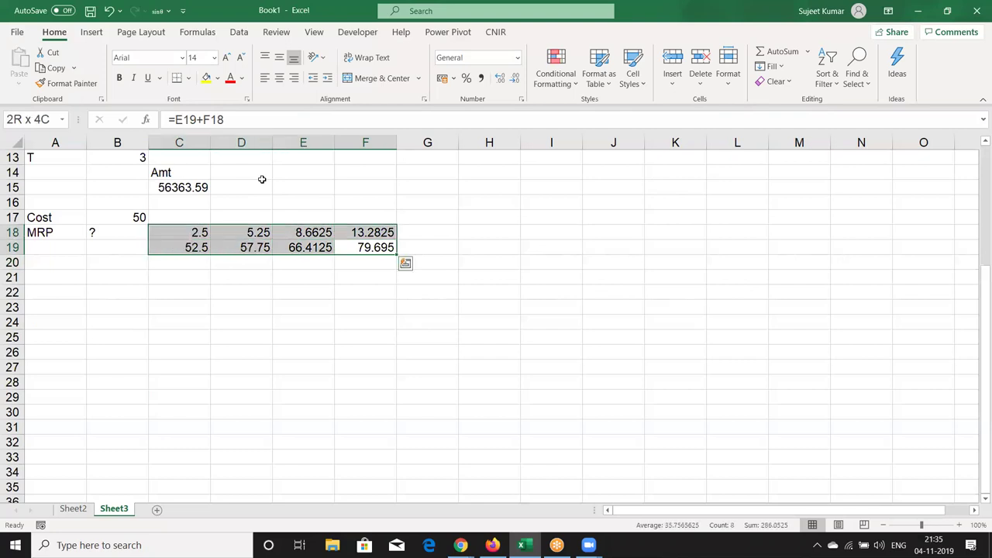
{"action": "key", "text": "Left"}
{"action": "key", "text": "Left"}
{"action": "key", "text": "Left"}
{"action": "key", "text": "Up"}
{"action": "key", "text": "F2"}
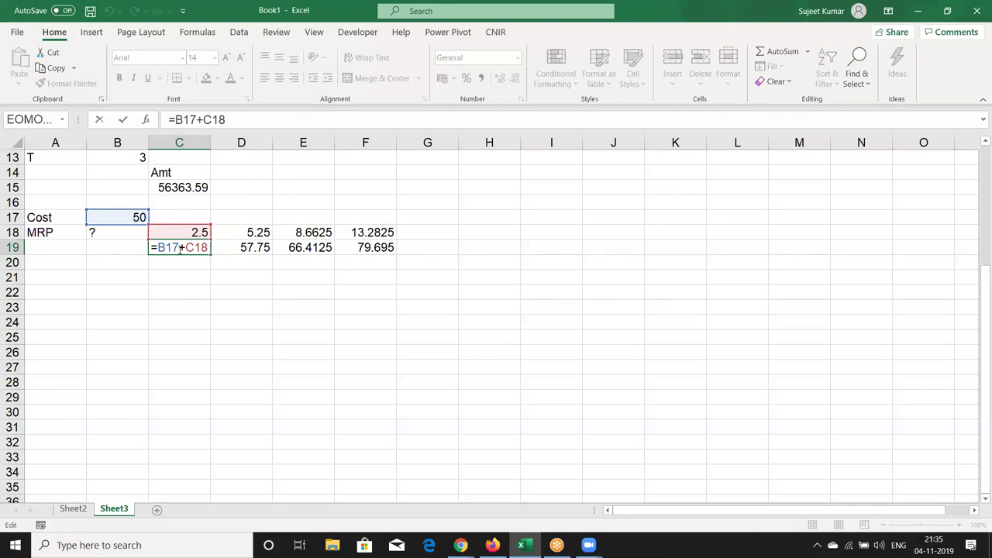
{"action": "key", "text": "ctrl+Return"}
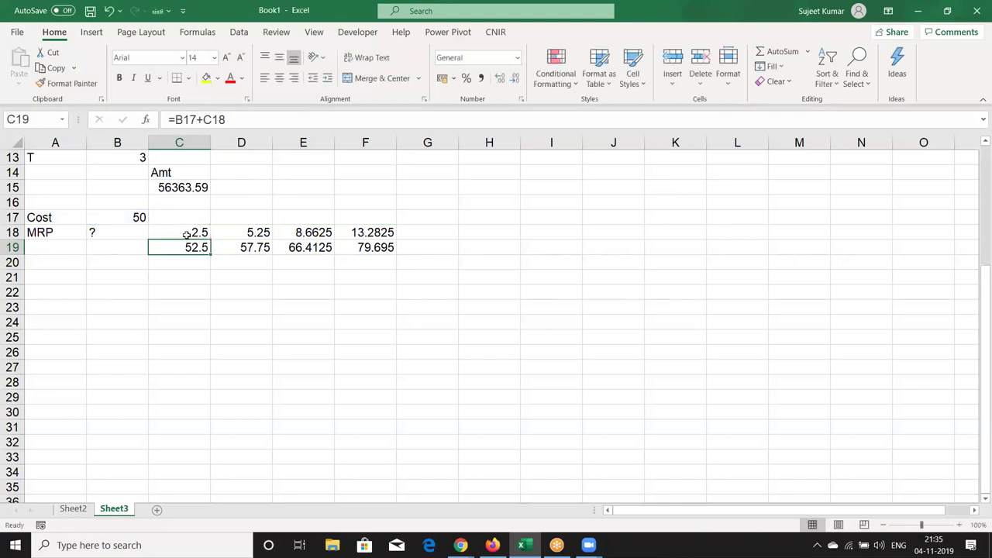
{"action": "double_click", "coordinate": [186, 234]}
{"action": "left_click_drag", "start_coordinate": [159, 233], "coordinate": [212, 250]}
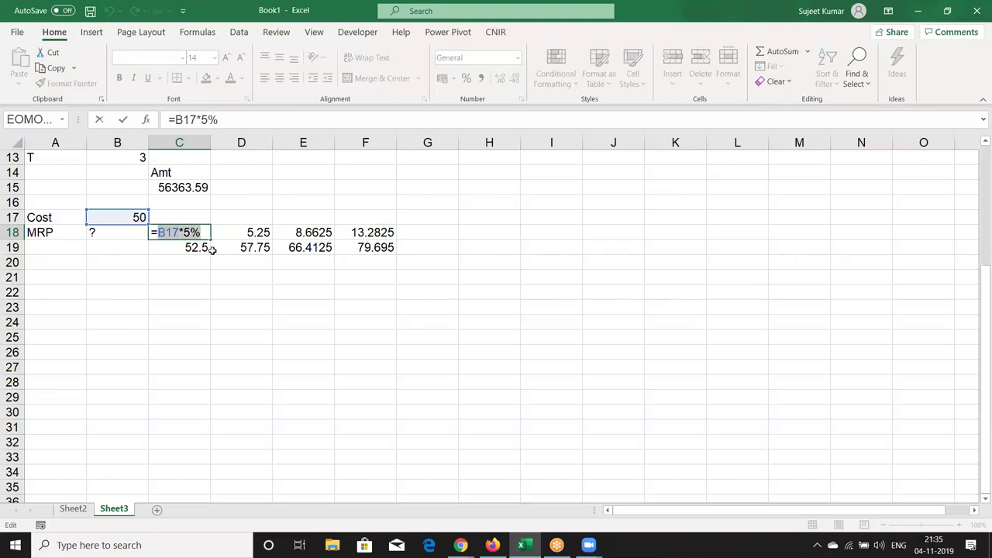
{"action": "key", "text": "ctrl+c"}
{"action": "key", "text": "Return"}
Rewrite C19 as =B17+(B17*5%), then copy that expression from the formula bar
{"action": "double_click", "coordinate": [190, 247]}
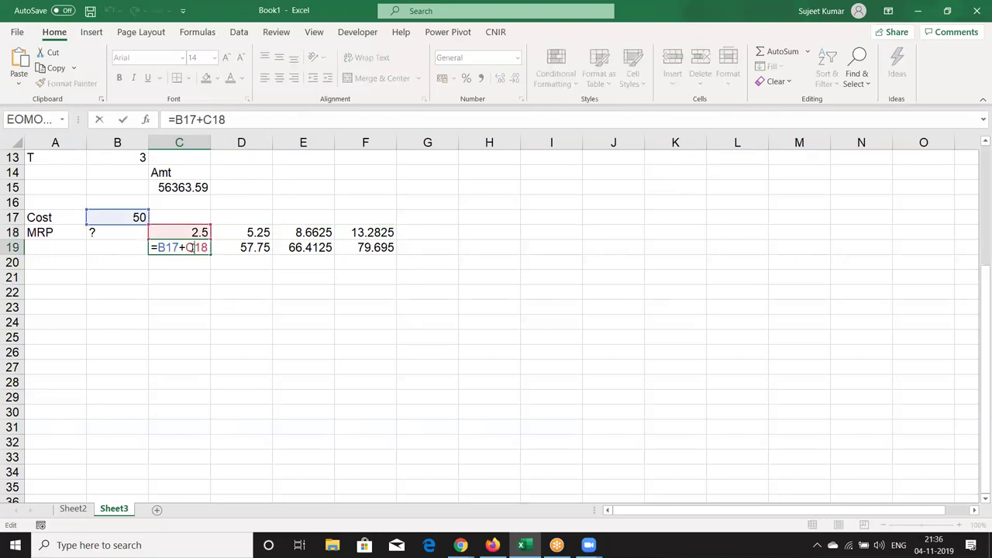
{"action": "left_click_drag", "start_coordinate": [208, 247], "coordinate": [190, 247]}
{"action": "key", "text": "Delete"}
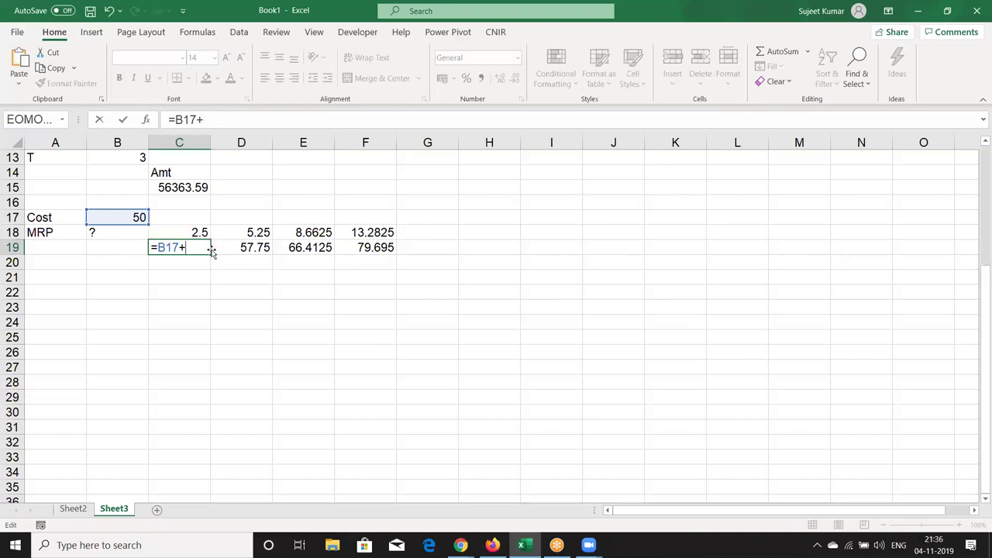
{"action": "type", "text": "(B17*5%"}
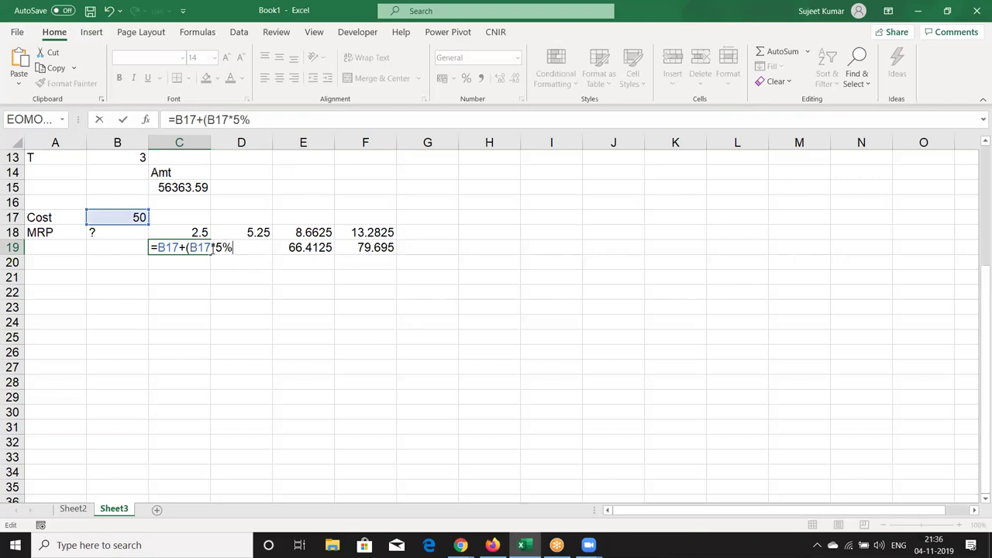
{"action": "type", "text": ")"}
{"action": "key", "text": "ctrl+Return"}
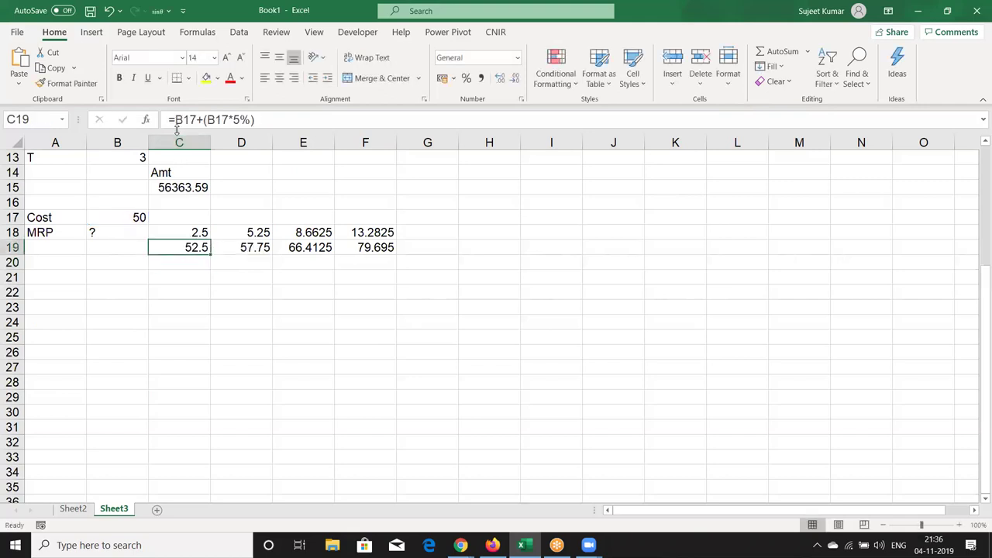
{"action": "left_click_drag", "start_coordinate": [175, 119], "coordinate": [262, 123]}
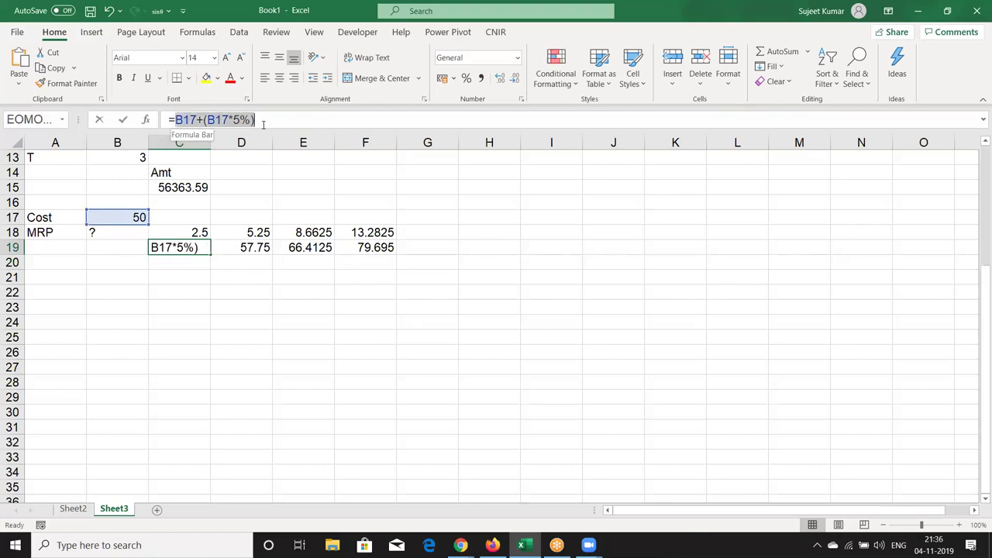
{"action": "key", "text": "Escape"}
Replace C19 in D18's formula with the pasted (B17+(B17*5%)) expression
{"action": "key", "text": "Right"}
{"action": "key", "text": "Up"}
{"action": "left_click", "coordinate": [234, 121]}
{"action": "key", "text": "Left"}
{"action": "key", "text": "Left"}
{"action": "key", "text": "Left"}
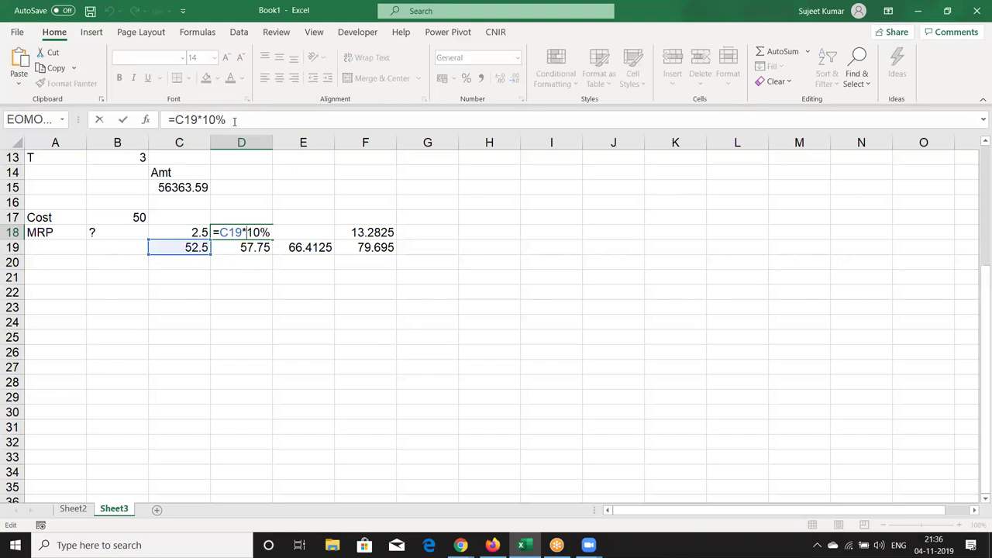
{"action": "key", "text": "shift+Left"}
{"action": "key", "text": "shift+Left"}
{"action": "key", "text": "shift+Left"}
{"action": "type", "text": "()"}
{"action": "key", "text": "Left"}
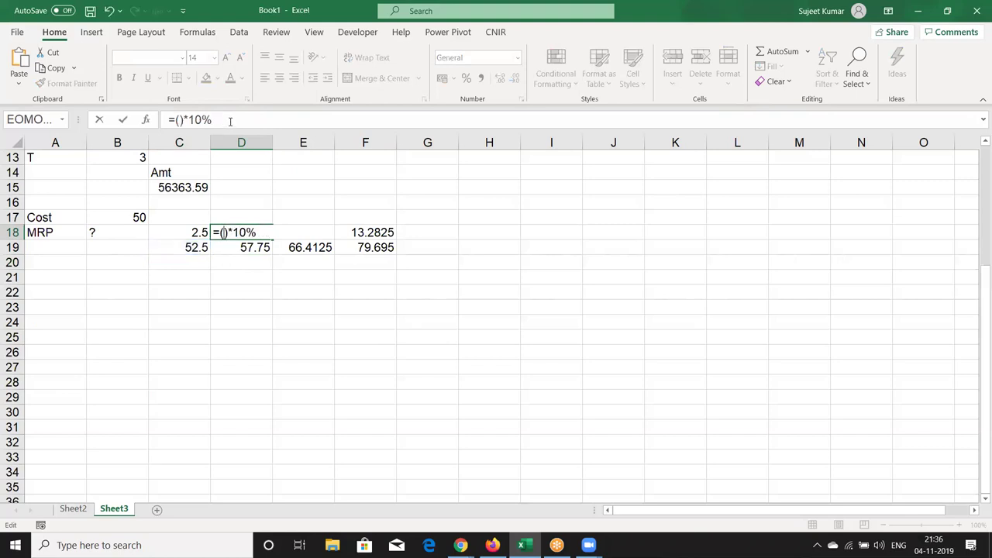
{"action": "key", "text": "ctrl+v"}
{"action": "key", "text": "Return"}
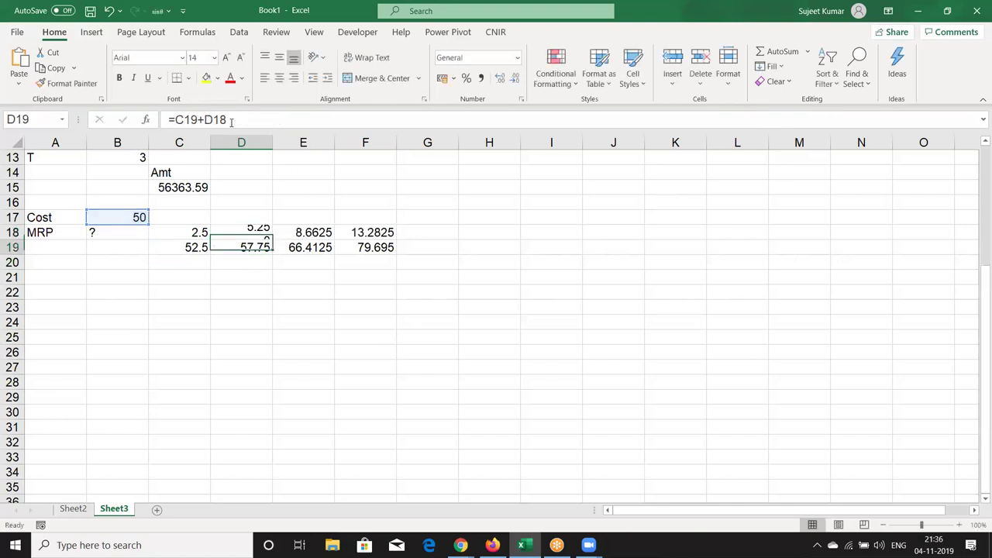
In D19's formula, replace the C19 reference with (B17+(B17*5%))
{"action": "left_click", "coordinate": [230, 121]}
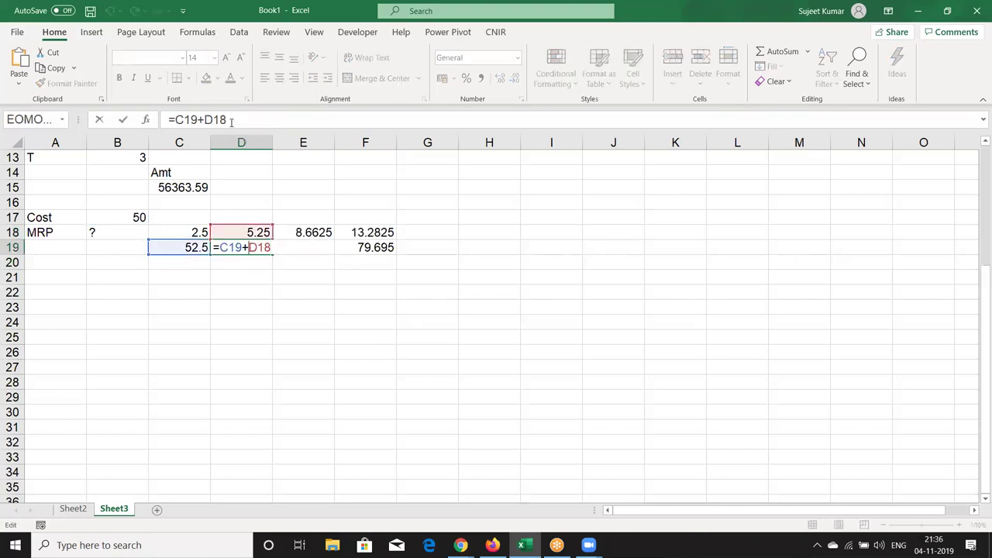
{"action": "key", "text": "Right"}
{"action": "key", "text": "shift+Left"}
{"action": "key", "text": "shift+Left"}
{"action": "key", "text": "shift+Left"}
{"action": "key", "text": "shift+Left"}
{"action": "key", "text": "shift+Right"}
{"action": "key", "text": "BackSpace"}
{"action": "type", "text": "()"}
{"action": "key", "text": "Left"}
{"action": "type", "text": "B17+(B17*5%)"}
{"action": "key", "text": "Return"}
Replace D18 in D19 with ((B17+(B17*5%))*10%), keeping 57.75, and copy the full formula
{"action": "key", "text": "Up"}
{"action": "key", "text": "Up"}
{"action": "key", "text": "F2"}
{"action": "key", "text": "Left"}
{"action": "key", "text": "Left"}
{"action": "key", "text": "Left"}
{"action": "key", "text": "Left"}
{"action": "key", "text": "Left"}
{"action": "key", "text": "Left"}
{"action": "key", "text": "Left"}
{"action": "key", "text": "Left"}
{"action": "key", "text": "Left"}
{"action": "key", "text": "shift+Right"}
{"action": "key", "text": "shift+Right"}
{"action": "key", "text": "shift+Right"}
{"action": "key", "text": "shift+Right"}
{"action": "key", "text": "shift+Right"}
{"action": "key", "text": "shift+Right"}
{"action": "key", "text": "shift+Right"}
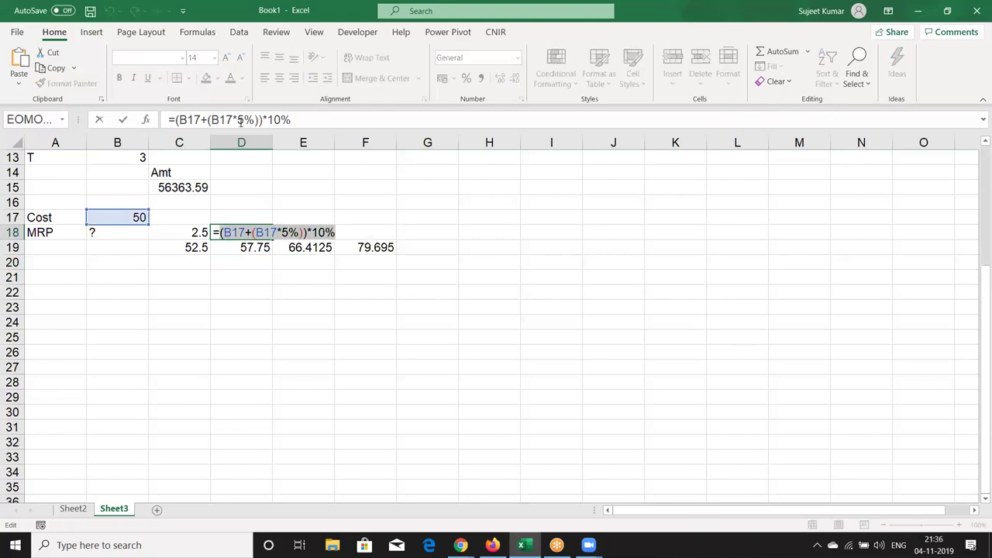
{"action": "key", "text": "Escape"}
{"action": "key", "text": "Down"}
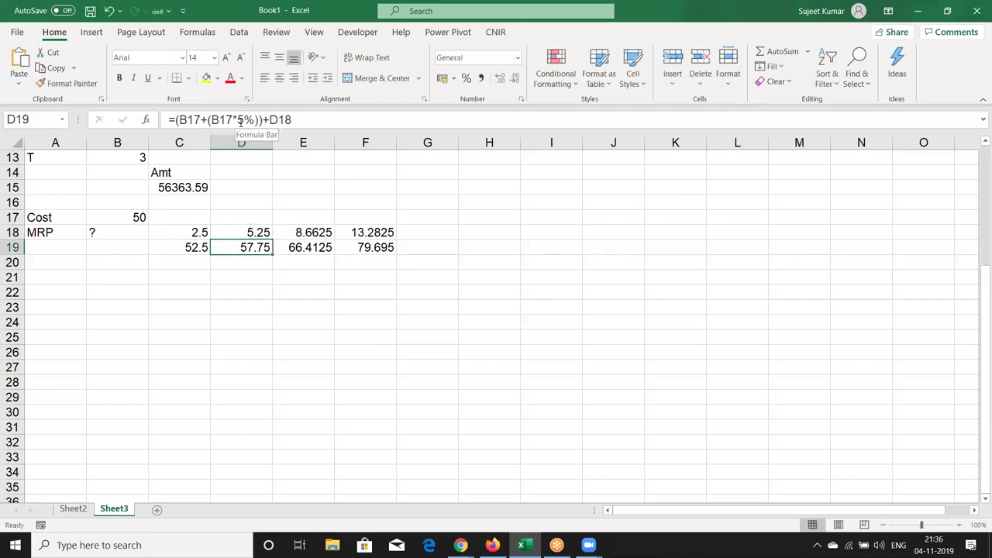
{"action": "key", "text": "F2"}
{"action": "key", "text": "shift+Right"}
{"action": "key", "text": "shift+Right"}
{"action": "key", "text": "shift+Right"}
{"action": "key", "text": "BackSpace"}
{"action": "type", "text": "("}
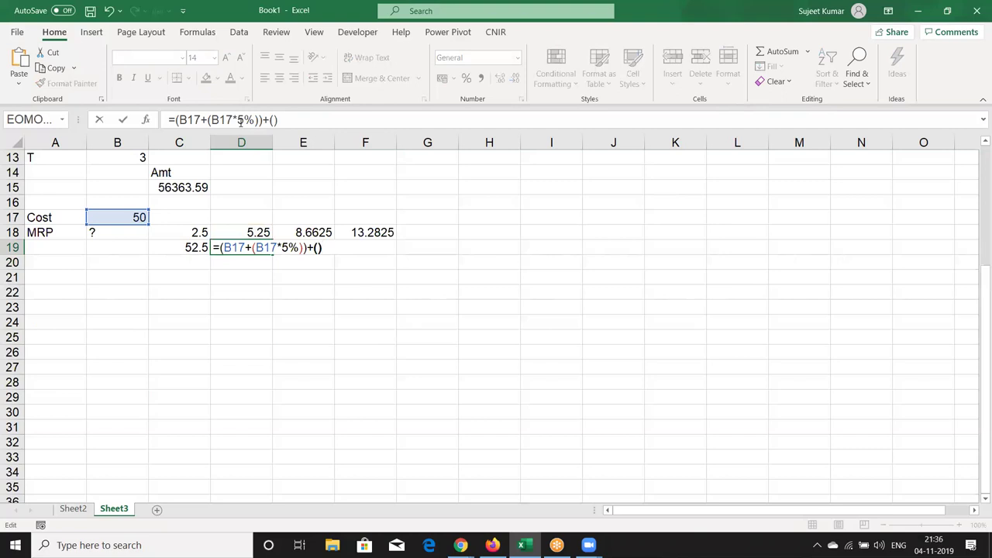
{"action": "type", "text": "(B17+(B17*5%))*10%)"}
{"action": "key", "text": "Return"}
{"action": "key", "text": "Up"}
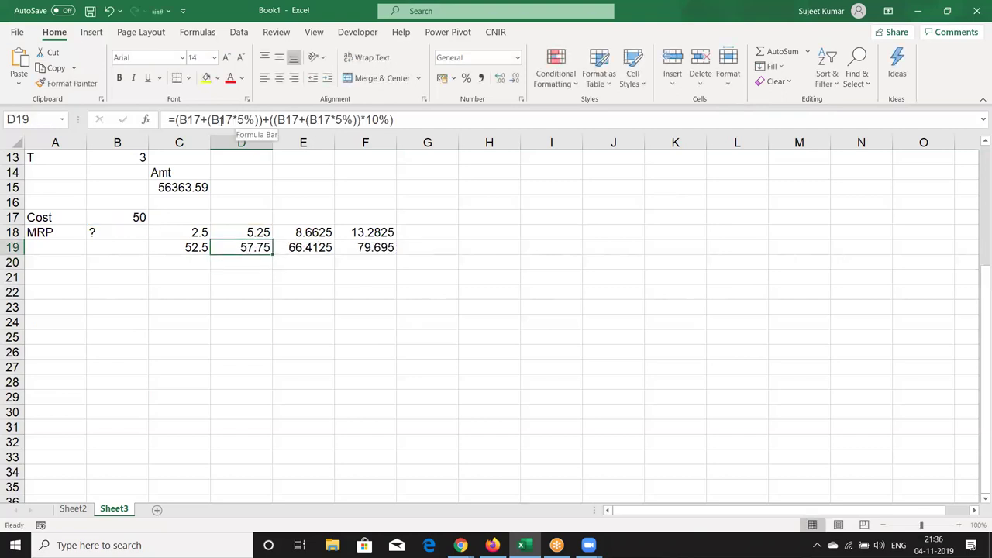
{"action": "left_click_drag", "start_coordinate": [177, 116], "coordinate": [394, 119]}
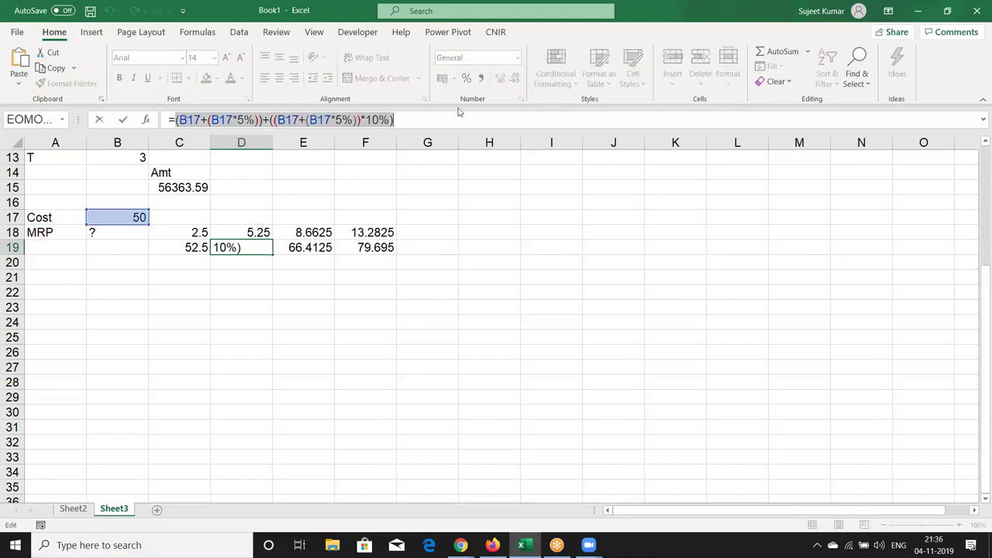
{"action": "key", "text": "Escape"}
Replace the D19 reference in E18 with the bracketed B17-based expression, keeping 8.6625
{"action": "key", "text": "Up"}
{"action": "key", "text": "Right"}
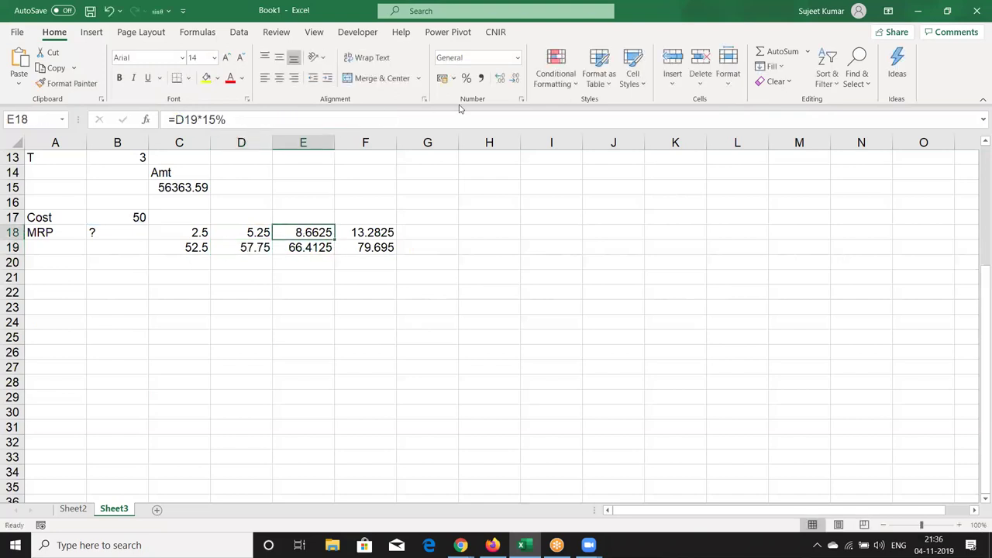
{"action": "key", "text": "F2"}
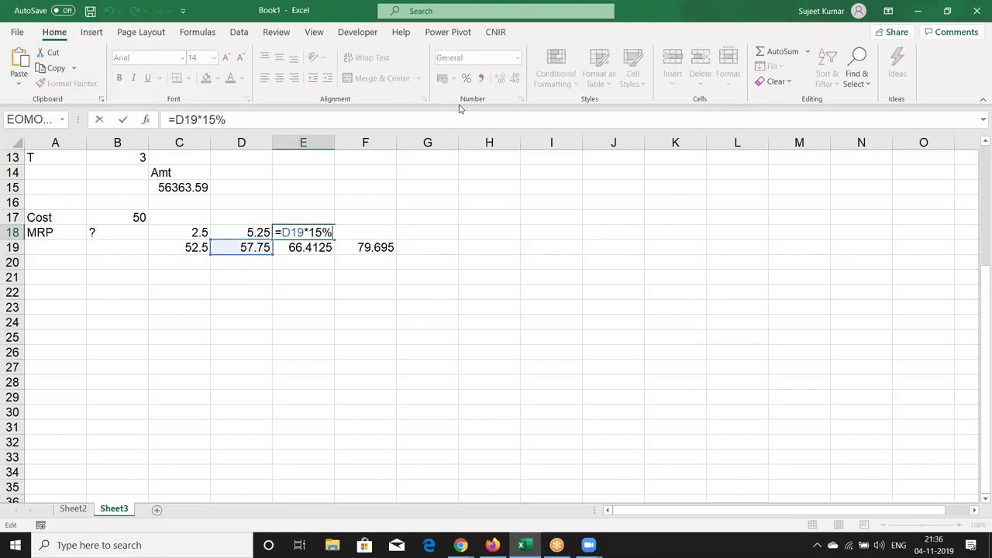
{"action": "key", "text": "shift+Left"}
{"action": "key", "text": "shift+Left"}
{"action": "key", "text": "shift+Left"}
{"action": "type", "text": "()"}
{"action": "key", "text": "Left"}
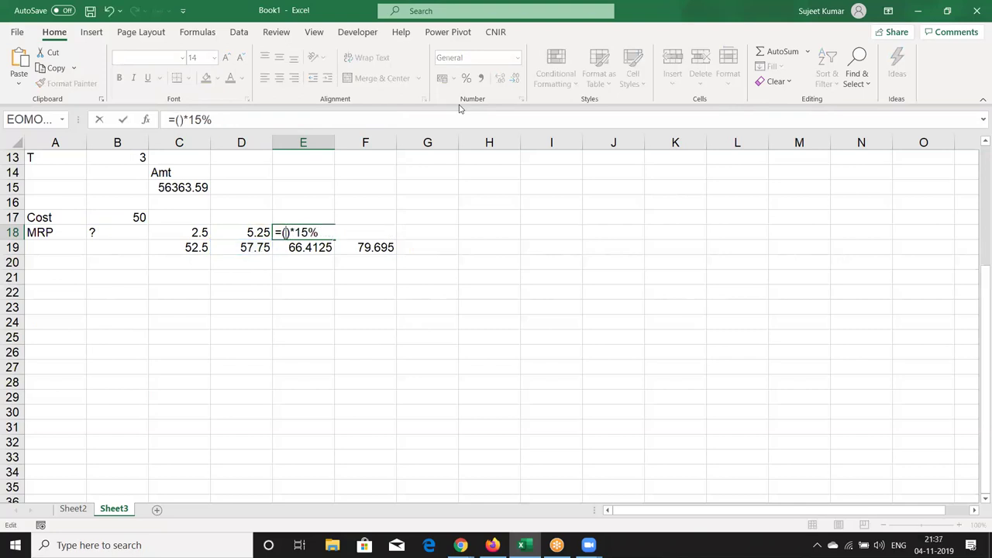
{"action": "key", "text": "ctrl+v"}
{"action": "key", "text": "Return"}
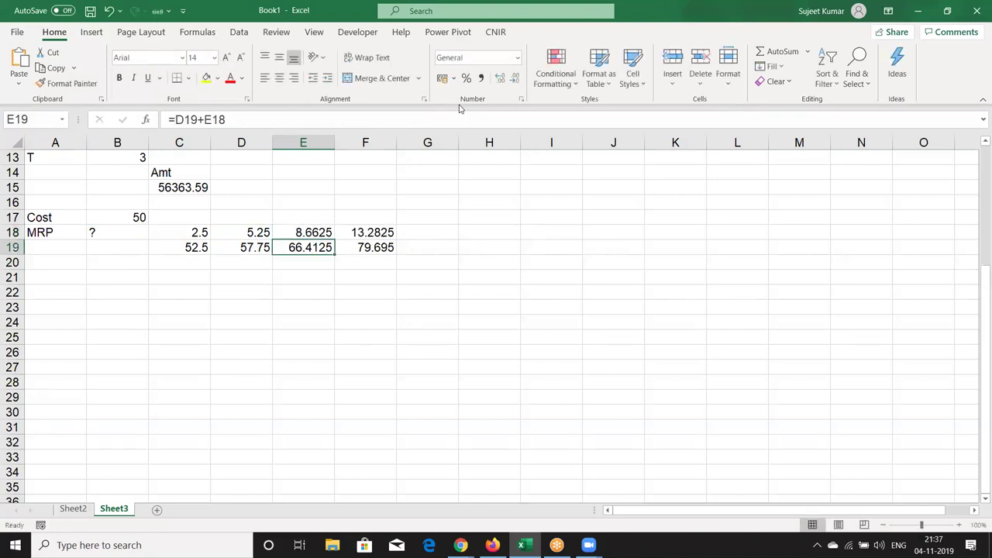
Swap E19's D19 reference for the same bracketed B17-based expression
{"action": "key", "text": "F2"}
{"action": "key", "text": "shift+Left"}
{"action": "key", "text": "shift+Left"}
{"action": "key", "text": "shift+Left"}
{"action": "type", "text": "("}
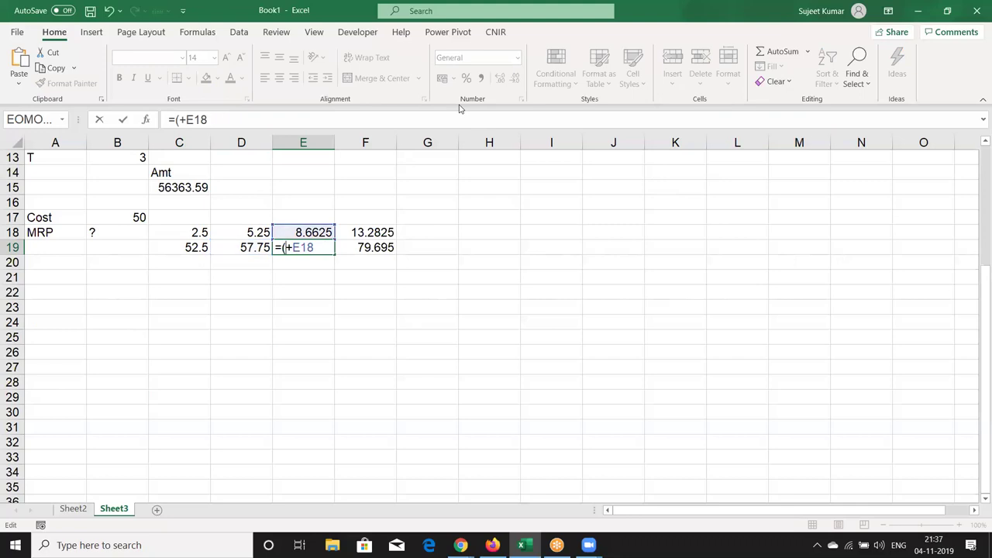
{"action": "type", "text": ")"}
{"action": "key", "text": "Left"}
{"action": "key", "text": "ctrl+v"}
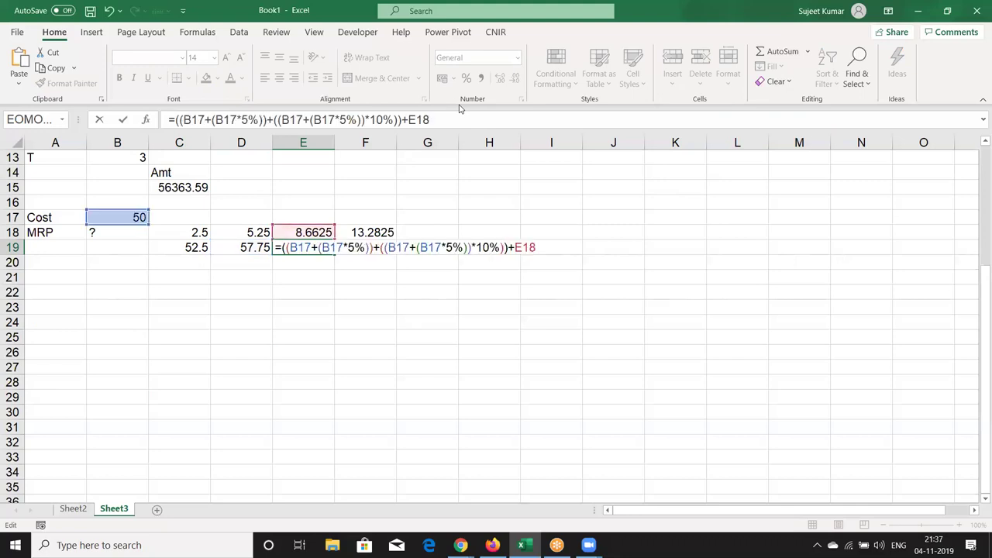
{"action": "key", "text": "ctrl+Return"}
Expand E19 fully in B17 terms by replacing its E18 reference, then select its formula
{"action": "key", "text": "Up"}
{"action": "key", "text": "F2"}
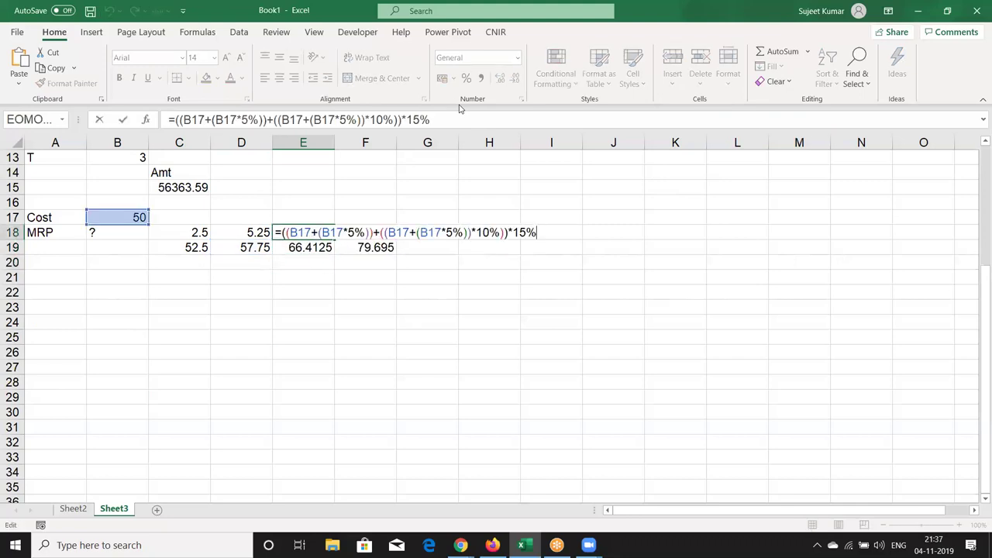
{"action": "key", "text": "Left"}
{"action": "key", "text": "Left"}
{"action": "key", "text": "Left"}
{"action": "key", "text": "Left"}
{"action": "key", "text": "Left"}
{"action": "key", "text": "Left"}
{"action": "key", "text": "Left"}
{"action": "key", "text": "Left"}
{"action": "key", "text": "Left"}
{"action": "key", "text": "Left"}
{"action": "key", "text": "Left"}
{"action": "key", "text": "Left"}
{"action": "key", "text": "shift+Right"}
{"action": "key", "text": "shift+Right"}
{"action": "key", "text": "shift+Right"}
{"action": "key", "text": "shift+Right"}
{"action": "key", "text": "shift+Right"}
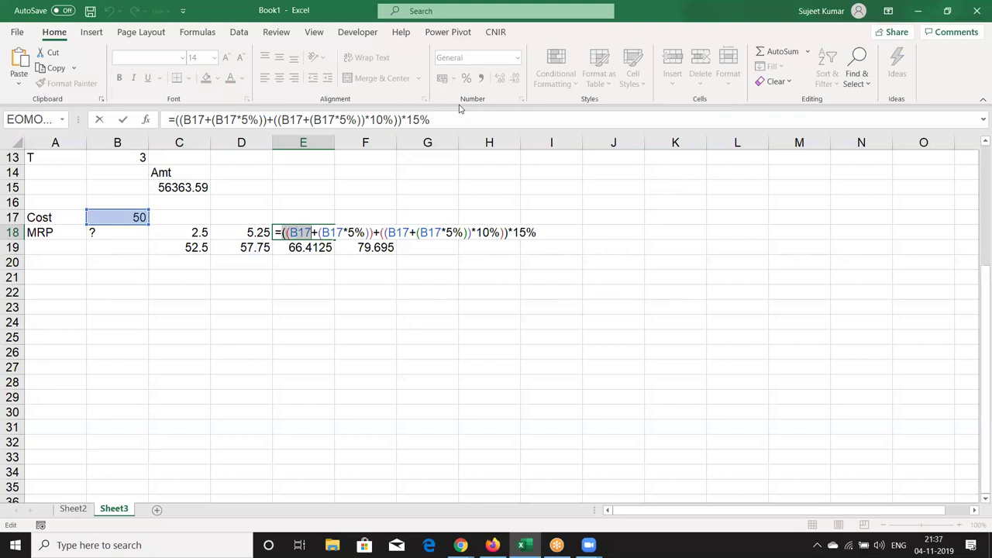
{"action": "key", "text": "shift+Right"}
{"action": "key", "text": "shift+Right"}
{"action": "key", "text": "shift+Right"}
{"action": "key", "text": "shift+Right"}
{"action": "key", "text": "shift+Right"}
{"action": "key", "text": "shift+Right"}
{"action": "key", "text": "shift+Right"}
{"action": "key", "text": "shift+Right"}
{"action": "key", "text": "shift+Right"}
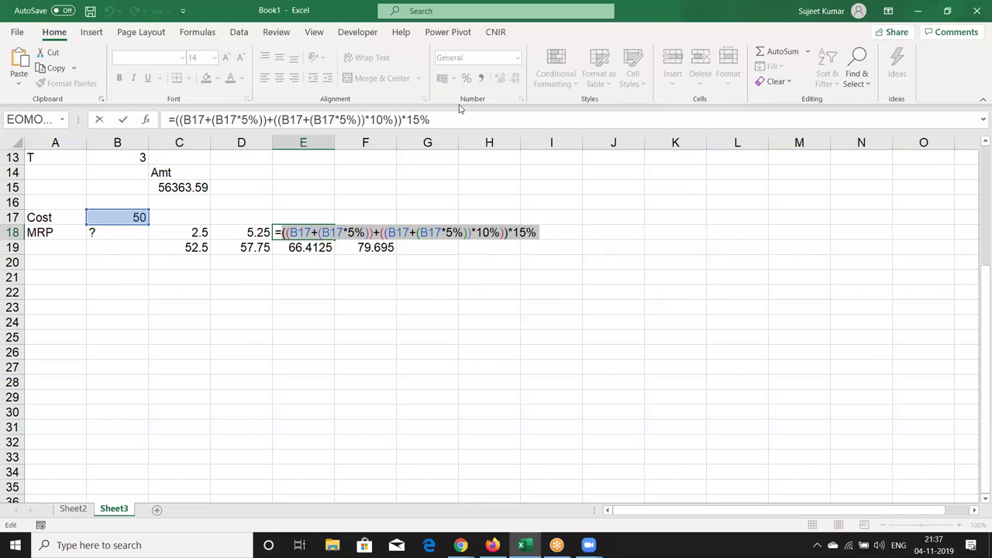
{"action": "key", "text": "Return"}
{"action": "key", "text": "F2"}
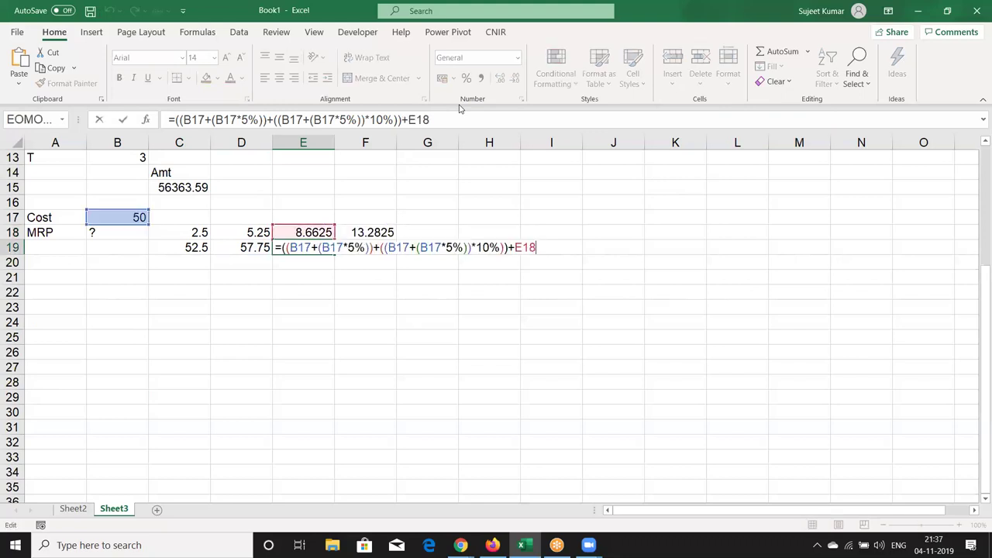
{"action": "key", "text": "shift+Left"}
{"action": "key", "text": "shift+Left"}
{"action": "key", "text": "shift+Left"}
{"action": "type", "text": "(B17*5%))*10%))+"}
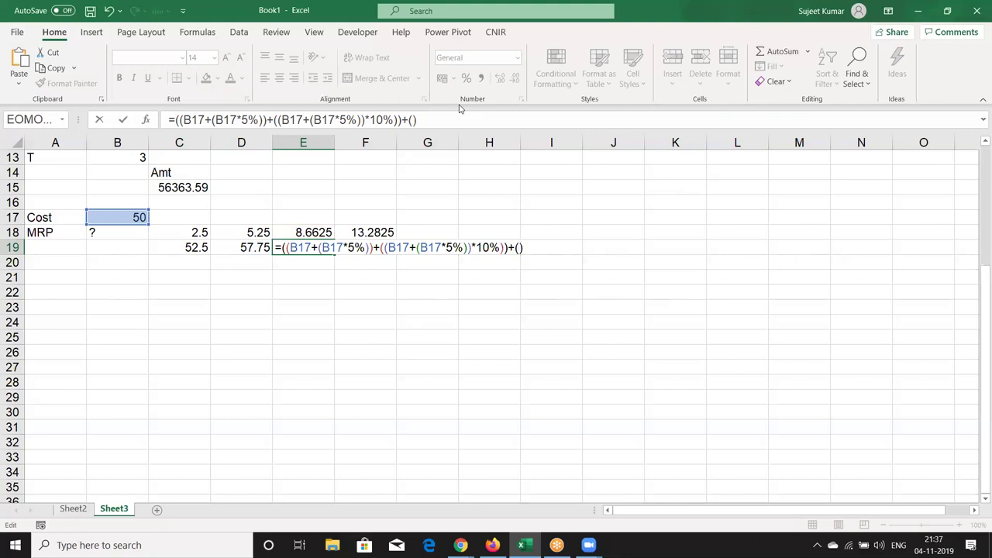
{"action": "type", "text": "(((B17+(B17*5%))+((B17+(B17*5%))*10%))*15%"}
{"action": "key", "text": "Return"}
{"action": "key", "text": "Up"}
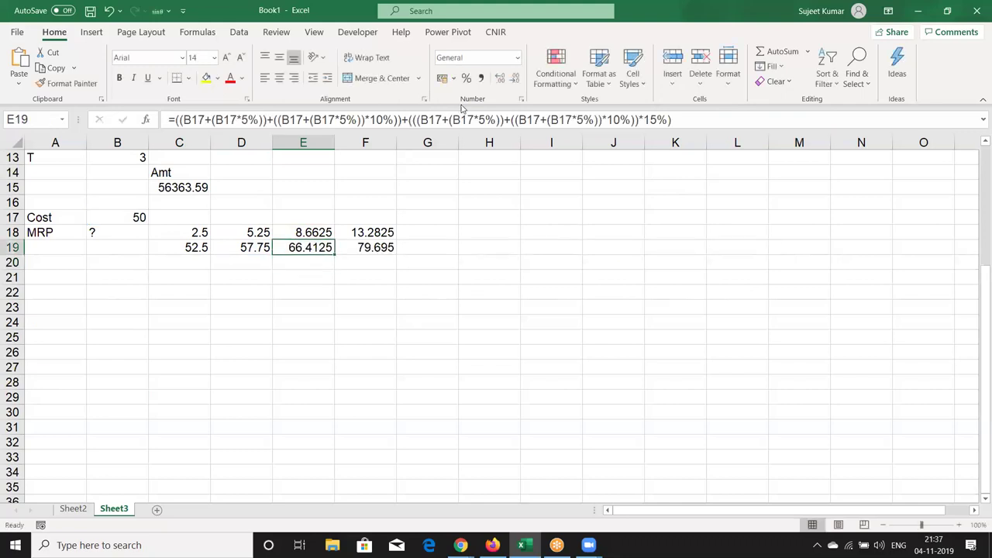
{"action": "left_click_drag", "start_coordinate": [175, 119], "coordinate": [725, 141]}
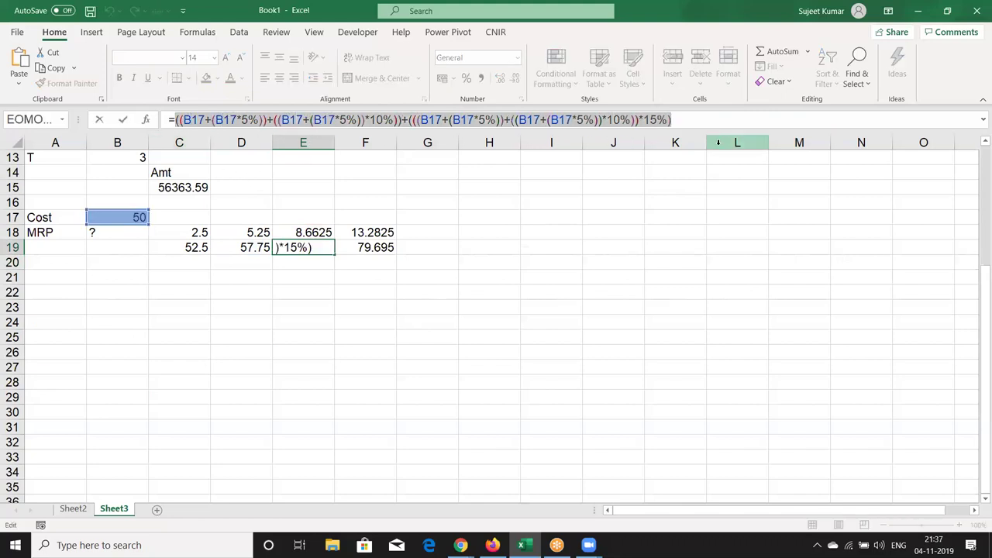
Replace the E19 reference in F18 with the copied B17 expression in brackets
{"action": "key", "text": "Escape"}
{"action": "left_click", "coordinate": [380, 232]}
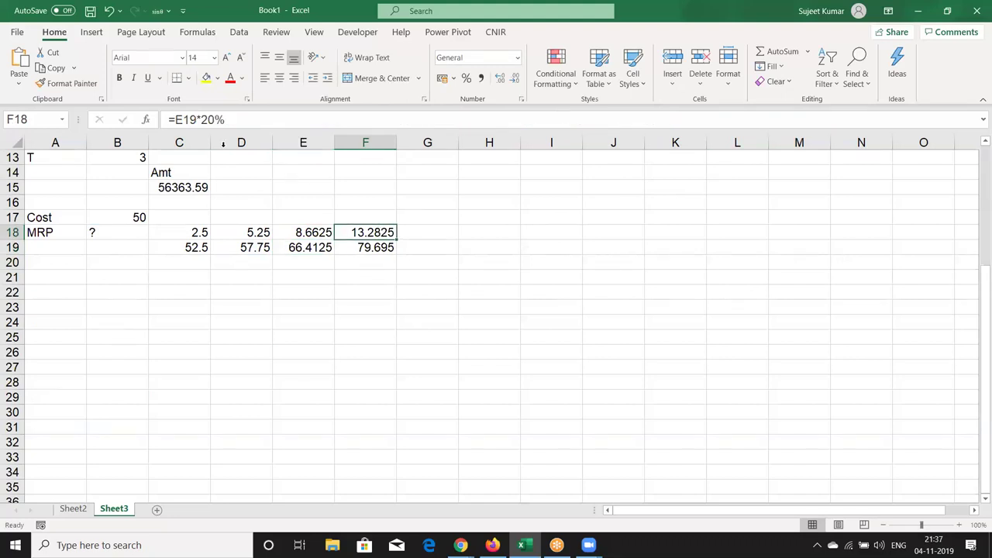
{"action": "double_click", "coordinate": [186, 120]}
{"action": "key", "text": "BackSpace"}
{"action": "type", "text": "()"}
{"action": "type", "text": "((B17+(B17*5%))+((B17+(B17*5%))*10%))+(((B17+(B17*5%))+((B17+(B17*5%))*10%))*15%)"}
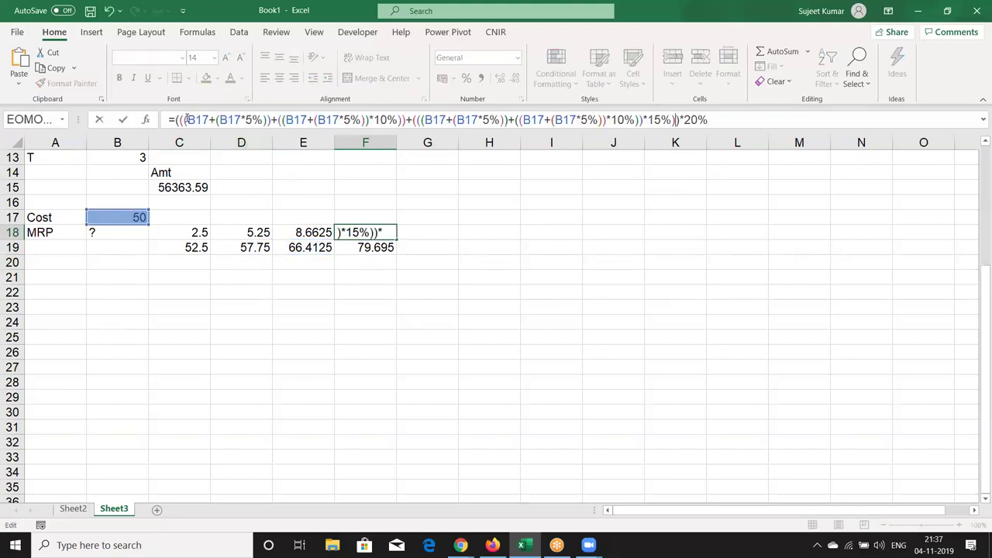
{"action": "key", "text": "Return"}
Substitute the bracketed B17 expression for F19's E19 reference
{"action": "key", "text": "F2"}
{"action": "key", "text": "Left"}
{"action": "key", "text": "Left"}
{"action": "key", "text": "Left"}
{"action": "key", "text": "Left"}
{"action": "key", "text": "BackSpace"}
{"action": "key", "text": "BackSpace"}
{"action": "key", "text": "BackSpace"}
{"action": "type", "text": "()"}
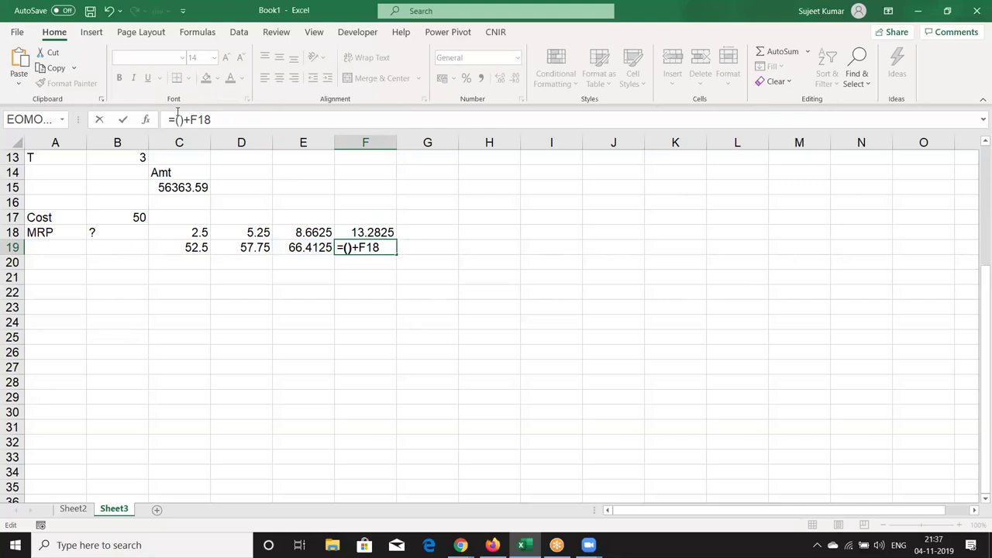
{"action": "type", "text": "((B17+(B17*5%))+((B17+(B17*5%))*10%))+(((B17+(B17*5%))+((B17+(B17*5%))*10%))*15%)"}
{"action": "key", "text": "Return"}
Put F18's expression into F19 followed by *20%, giving 79.695 from B17 alone
{"action": "key", "text": "Up"}
{"action": "key", "text": "Up"}
{"action": "left_click_drag", "start_coordinate": [172, 120], "coordinate": [864, 141]}
{"action": "key", "text": "ctrl+c"}
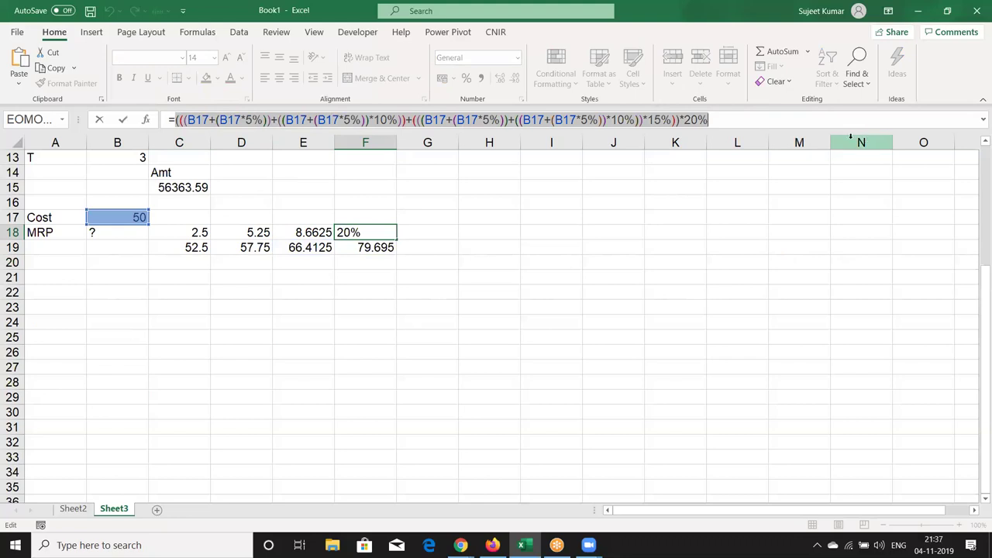
{"action": "key", "text": "Return"}
{"action": "key", "text": "F2"}
{"action": "key", "text": "Left"}
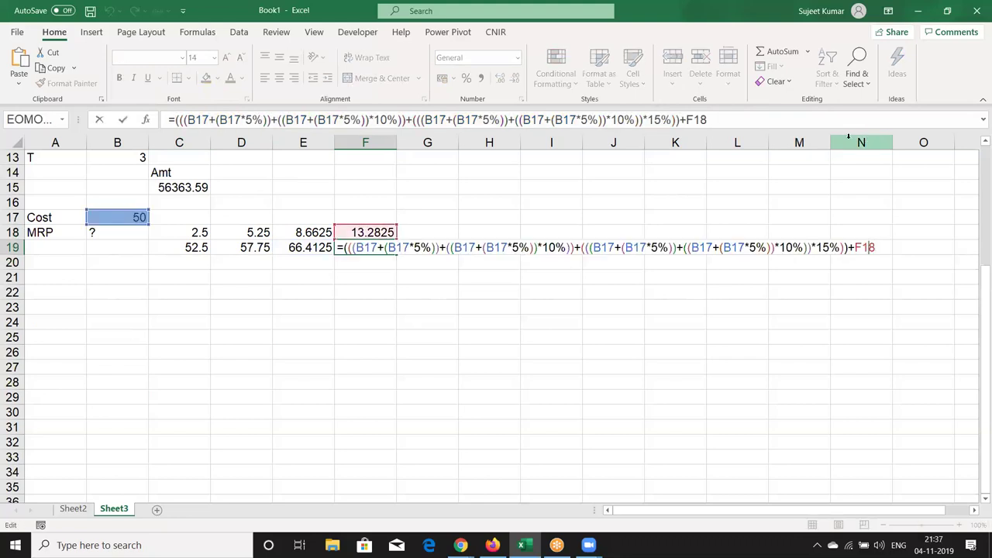
{"action": "key", "text": "Left"}
{"action": "key", "text": "shift+Right"}
{"action": "key", "text": "shift+Right"}
{"action": "key", "text": "shift+Right"}
{"action": "type", "text": "()"}
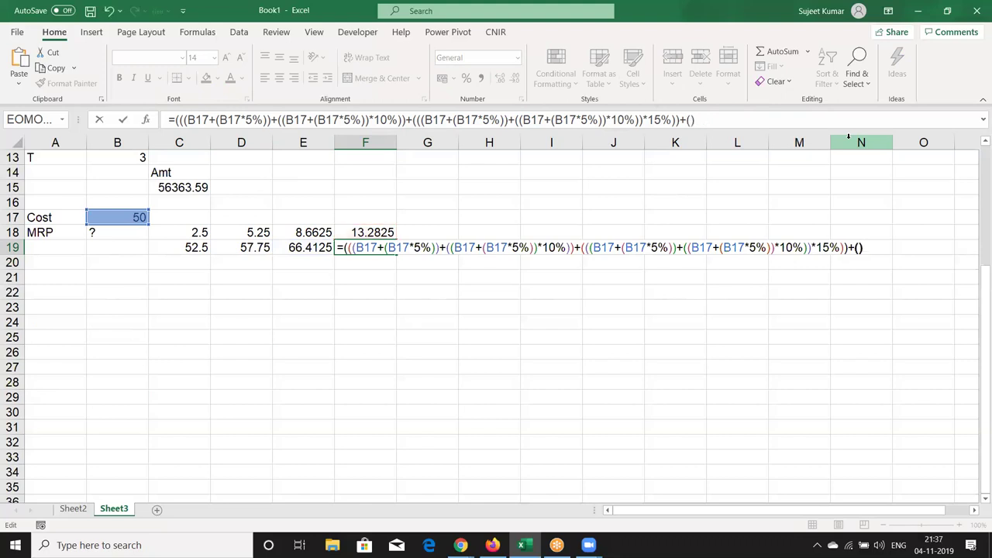
{"action": "key", "text": "ctrl+v"}
{"action": "type", "text": "*20%"}
{"action": "key", "text": "Return"}
{"action": "key", "text": "Up"}
Copy F19's long MRP formula and paste it into B18
{"action": "key", "text": "ctrl+c"}
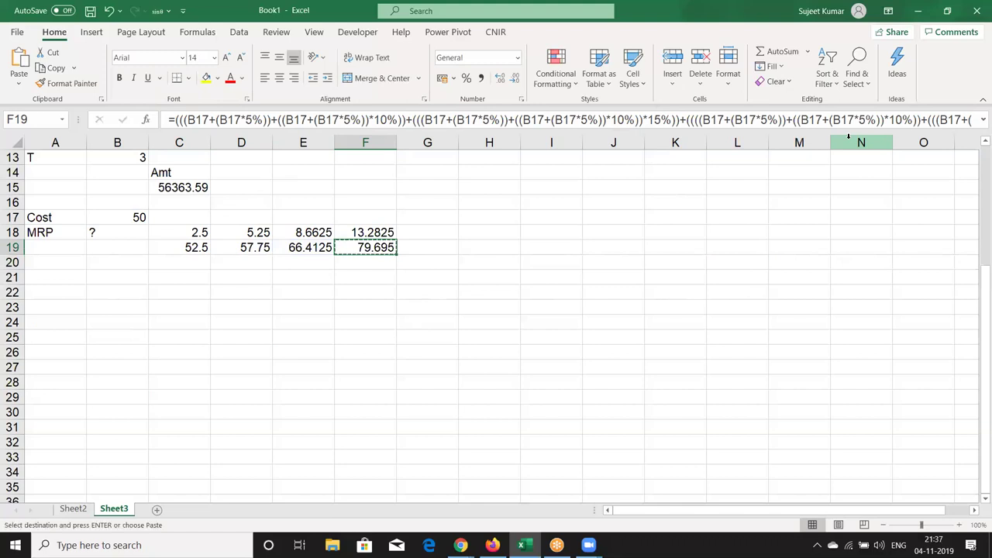
{"action": "key", "text": "Left"}
{"action": "key", "text": "Left"}
{"action": "key", "text": "Left"}
{"action": "key", "text": "Up"}
{"action": "key", "text": "Left"}
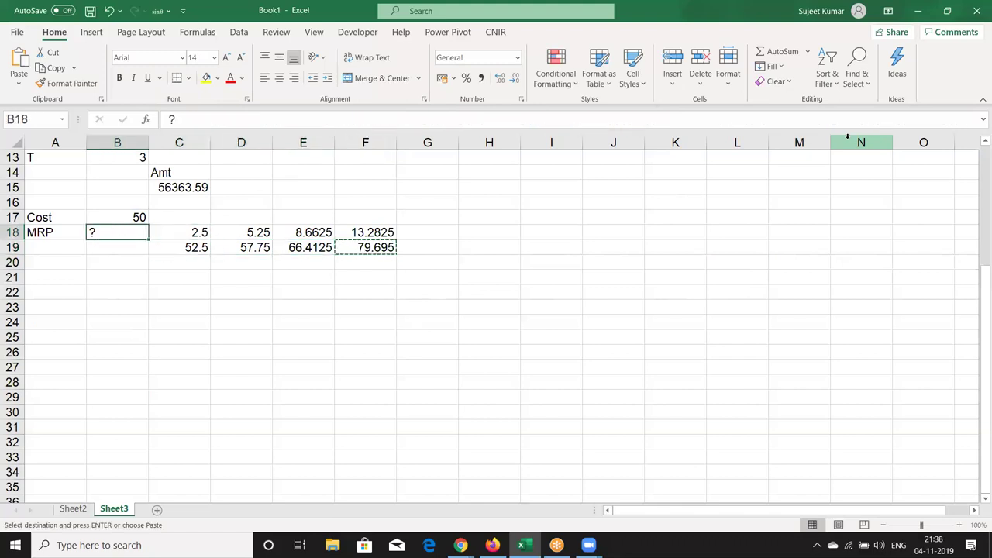
{"action": "key", "text": "ctrl+v"}
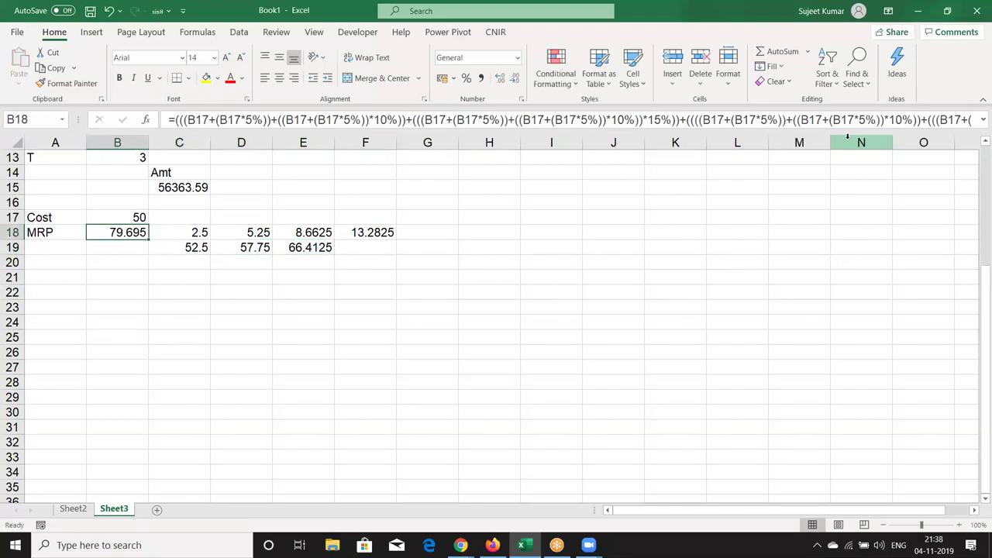
Clear the helper calculations in C18:F20
{"action": "key", "text": "Right"}
{"action": "key", "text": "shift+Right"}
{"action": "key", "text": "shift+Right"}
{"action": "key", "text": "shift+Right"}
{"action": "key", "text": "shift+Down"}
{"action": "key", "text": "shift+Down"}
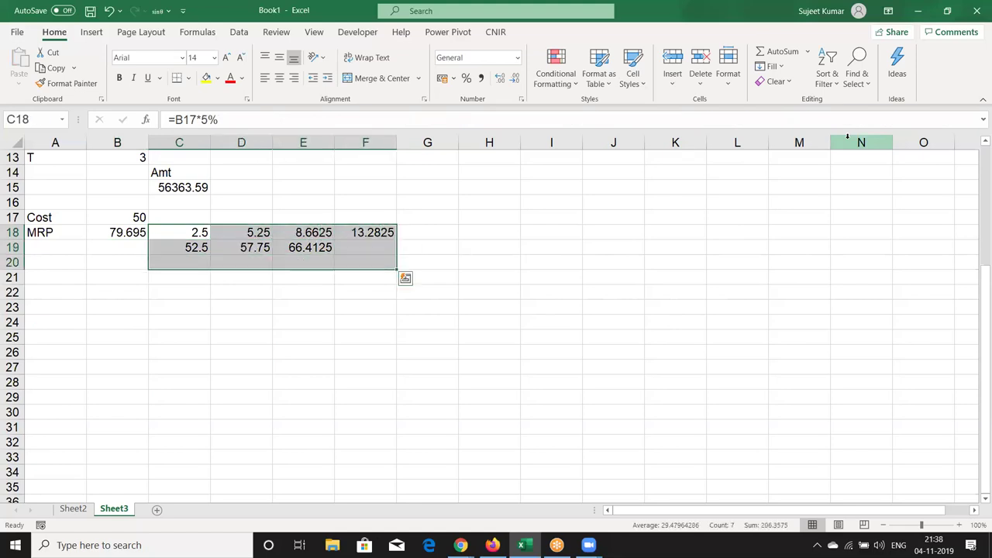
{"action": "key", "text": "Delete"}
Review B18's nested formula and confirm it still shows 79.695
{"action": "key", "text": "Left"}
{"action": "key", "text": "Up"}
{"action": "key", "text": "Down"}
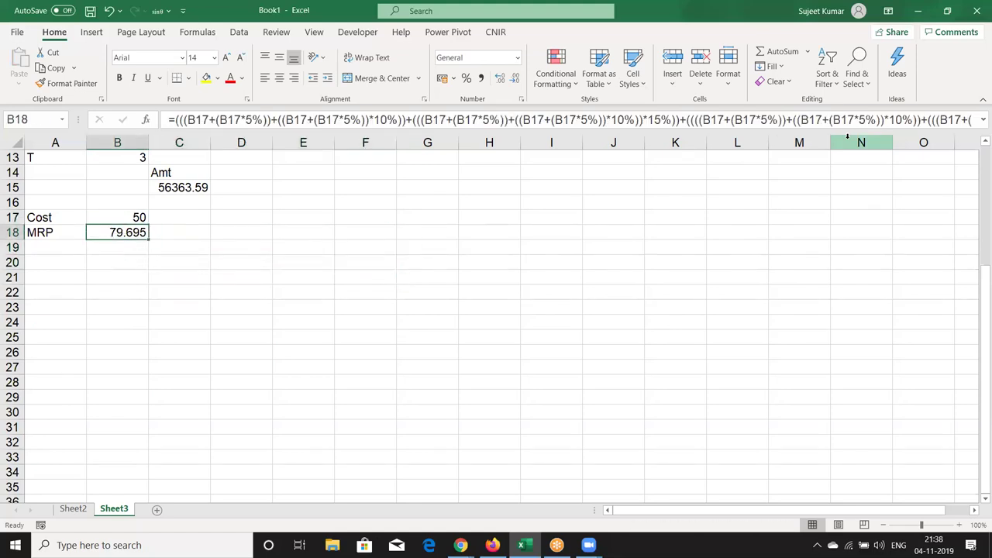
{"action": "key", "text": "F2"}
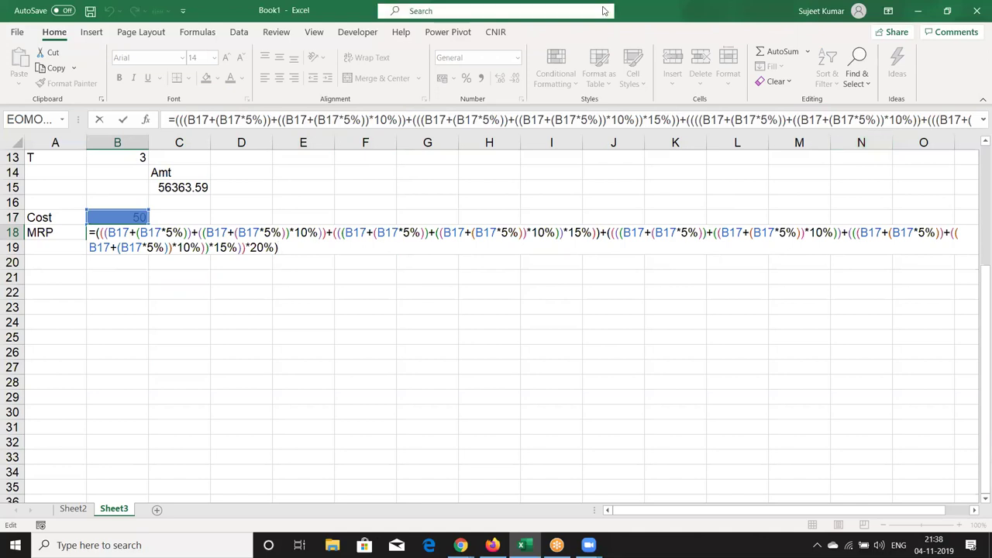
{"action": "key", "text": "Return"}
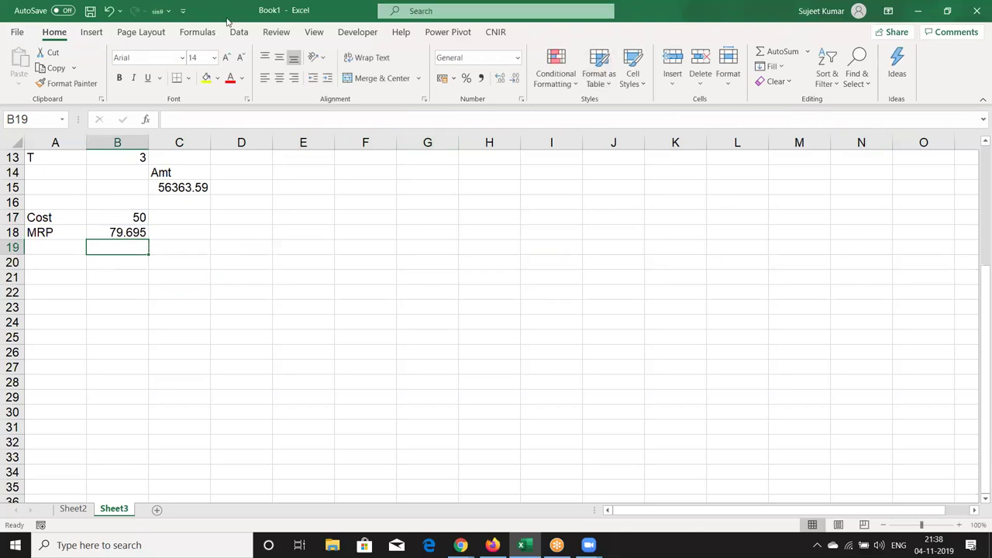
{"action": "left_click", "coordinate": [128, 231]}
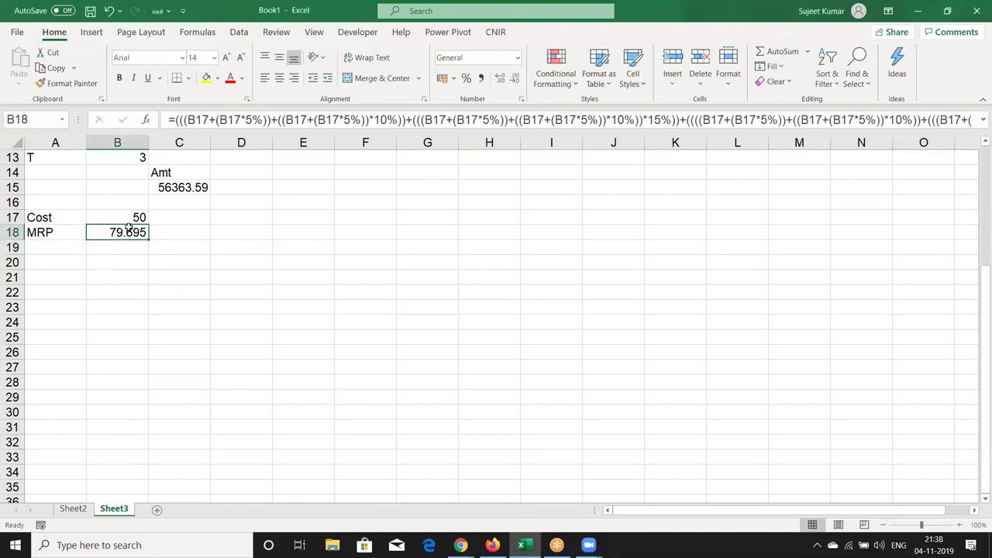
{"action": "scroll", "coordinate": [127, 231], "scroll_direction": "up", "scroll_amount": 3}
{"action": "scroll", "coordinate": [131, 225], "scroll_direction": "up", "scroll_amount": 1}
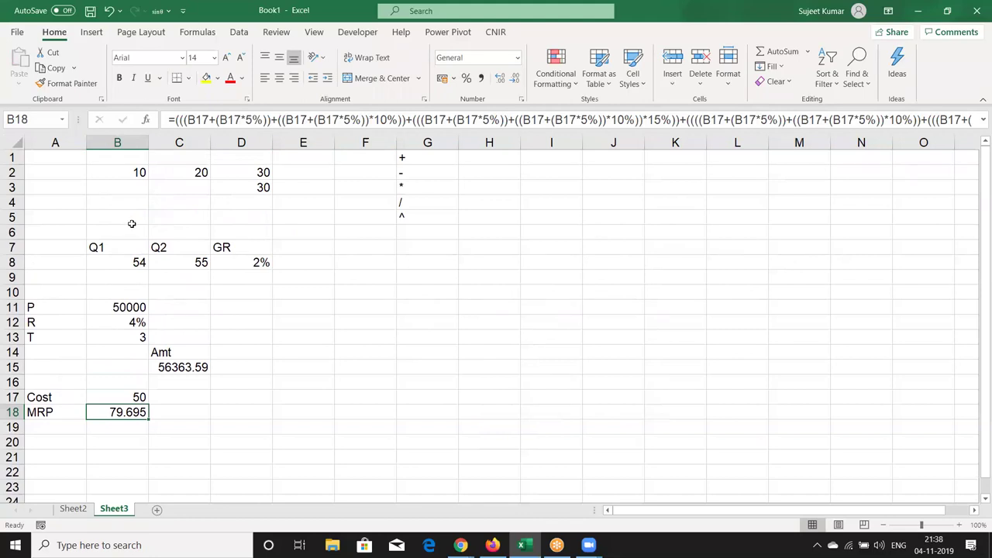
{"action": "scroll", "coordinate": [132, 224], "scroll_direction": "down", "scroll_amount": 2}
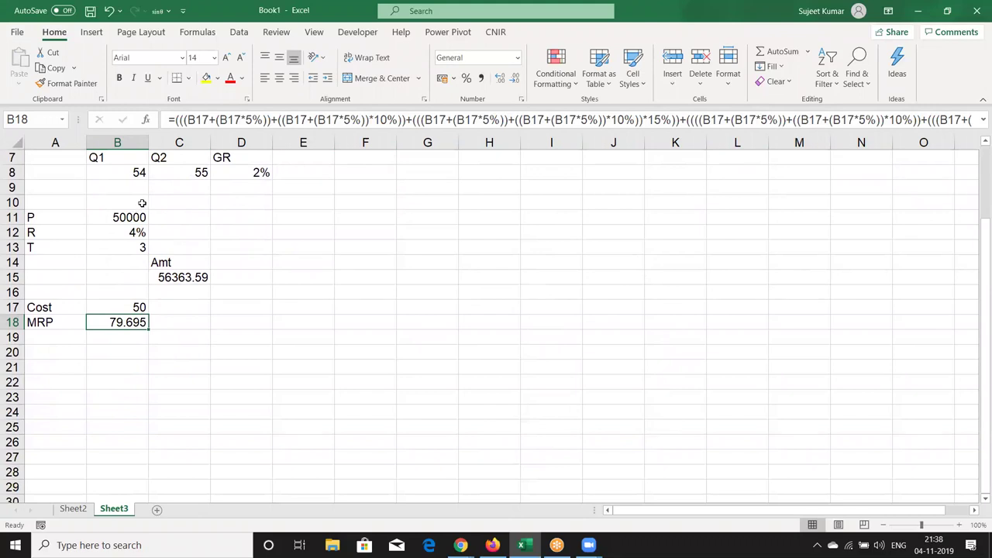
{"action": "scroll", "coordinate": [263, 345], "scroll_direction": "up", "scroll_amount": 2}
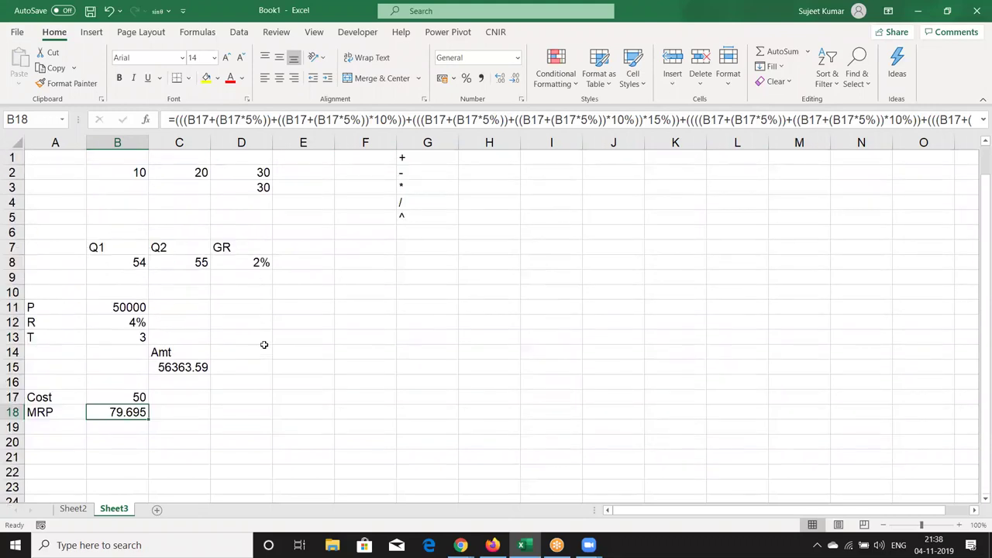
{"action": "left_click_drag", "start_coordinate": [214, 173], "coordinate": [301, 236]}
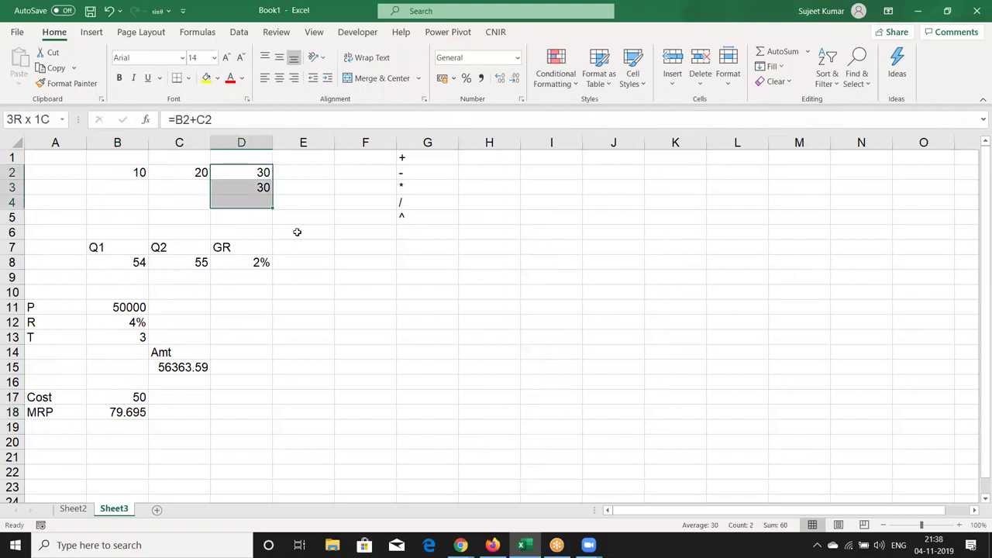
{"action": "left_click", "coordinate": [178, 318]}
{"action": "left_click_drag", "start_coordinate": [178, 318], "coordinate": [186, 367]}
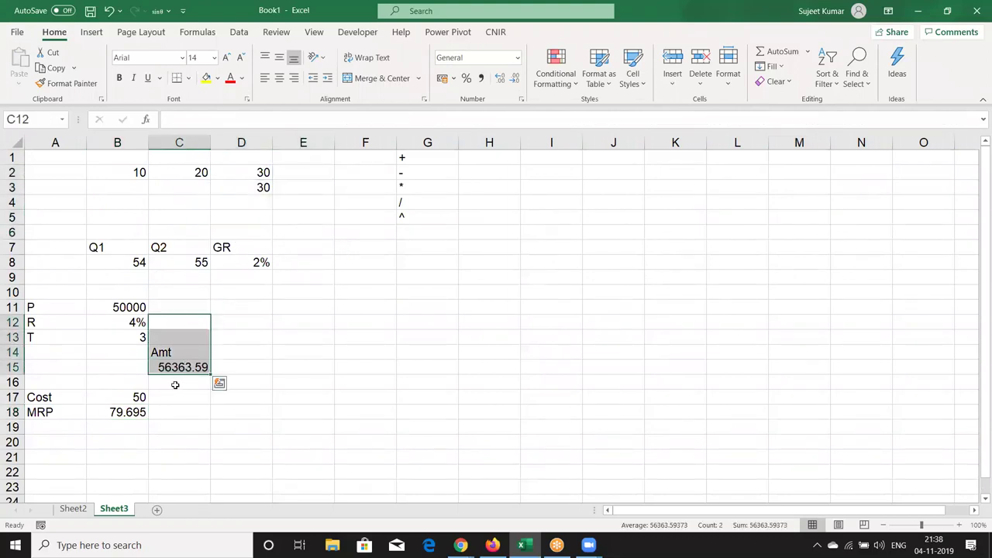
{"action": "scroll", "coordinate": [178, 385], "scroll_direction": "down", "scroll_amount": 1}
{"action": "left_click", "coordinate": [138, 379]}
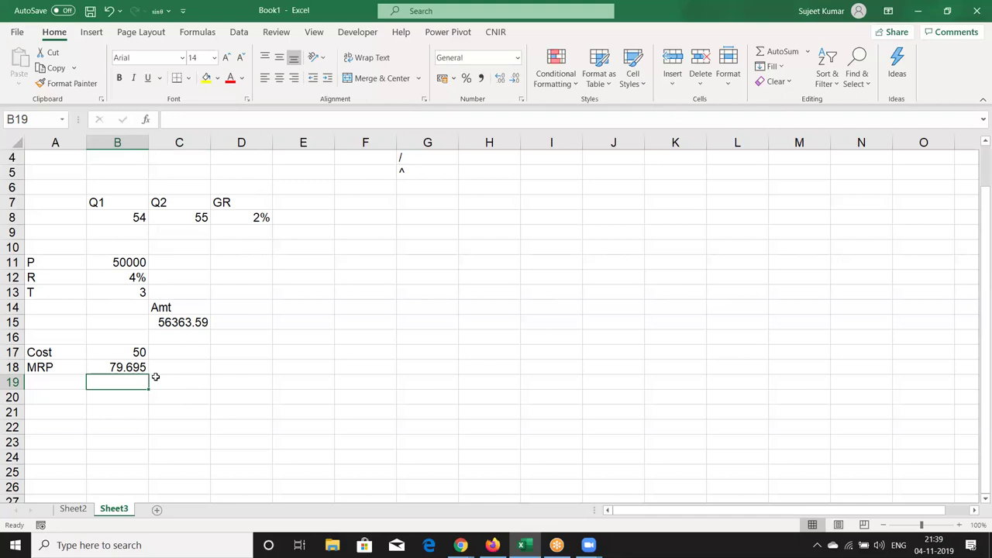
{"action": "key", "text": "Up"}
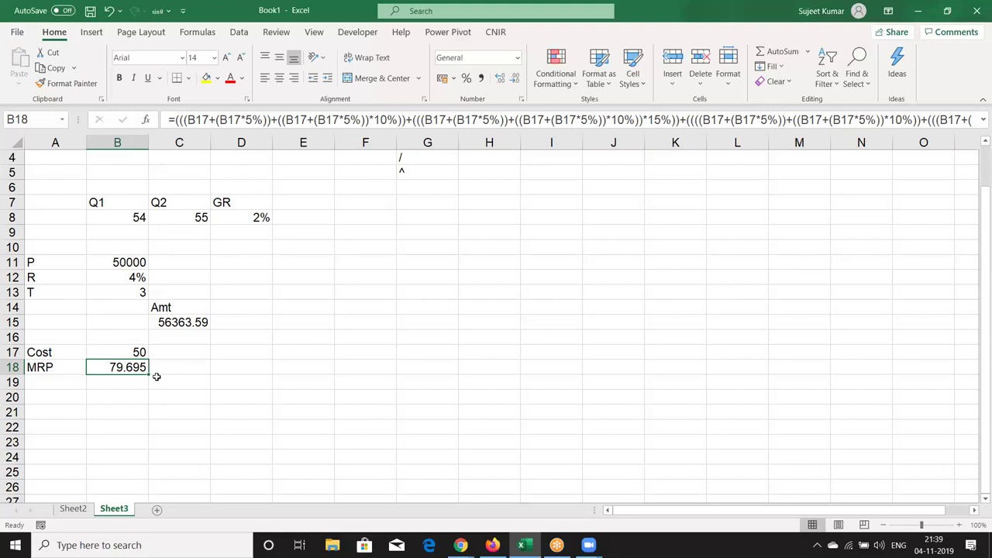
Browse the Formulas tab's function categories, viewing the Text functions list, then dismiss it
{"action": "left_click", "coordinate": [195, 304]}
{"action": "left_click", "coordinate": [224, 240]}
{"action": "left_click", "coordinate": [197, 32]}
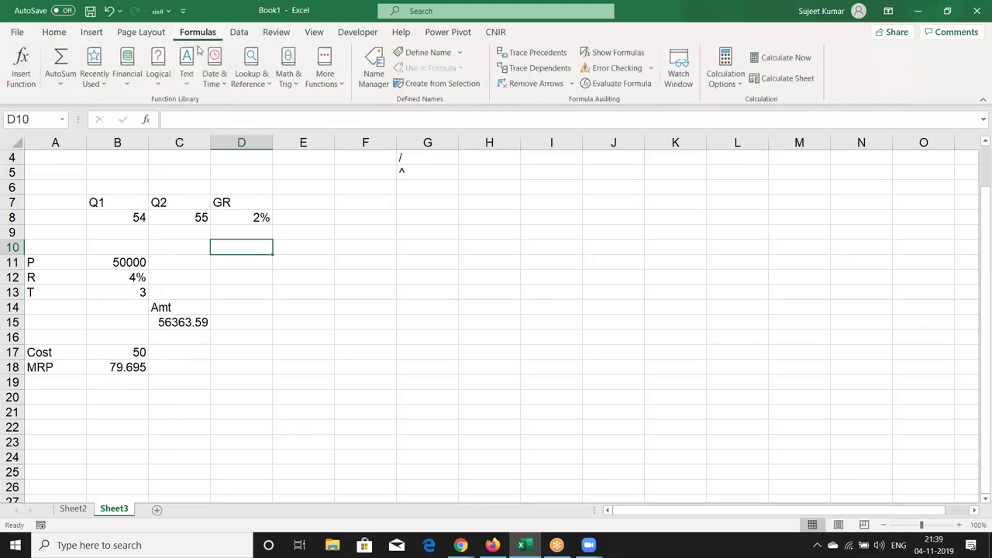
{"action": "left_click", "coordinate": [187, 74]}
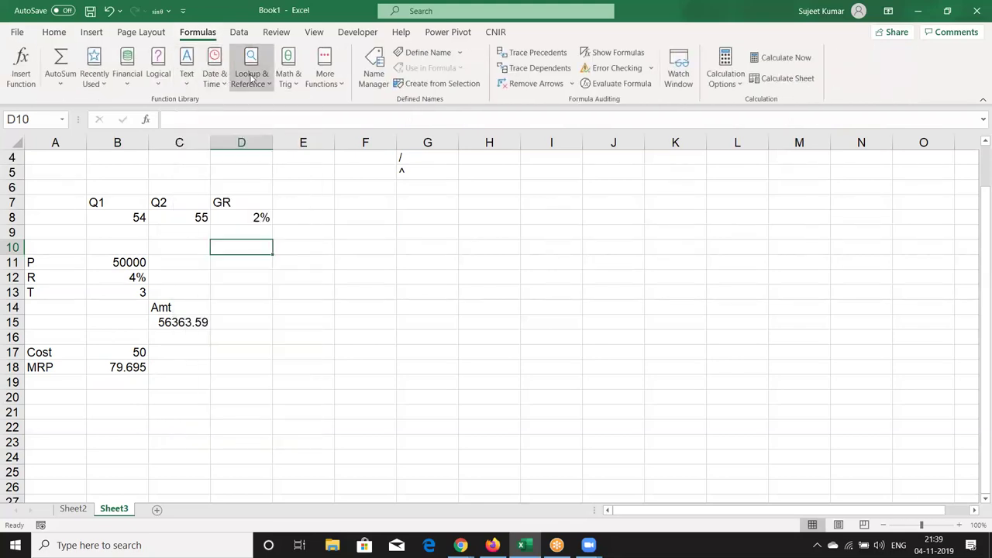
{"action": "mouse_move", "coordinate": [251, 77]}
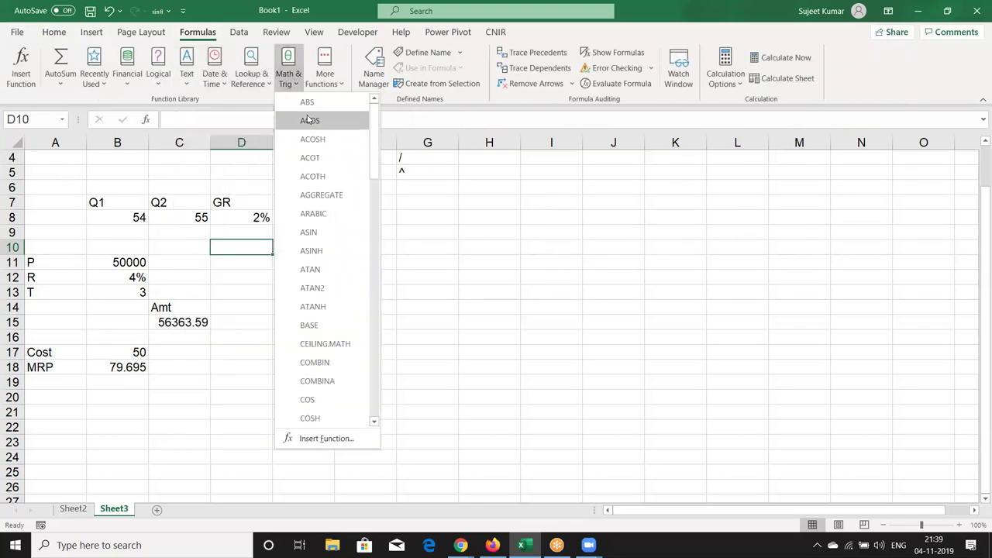
{"action": "left_click", "coordinate": [197, 322]}
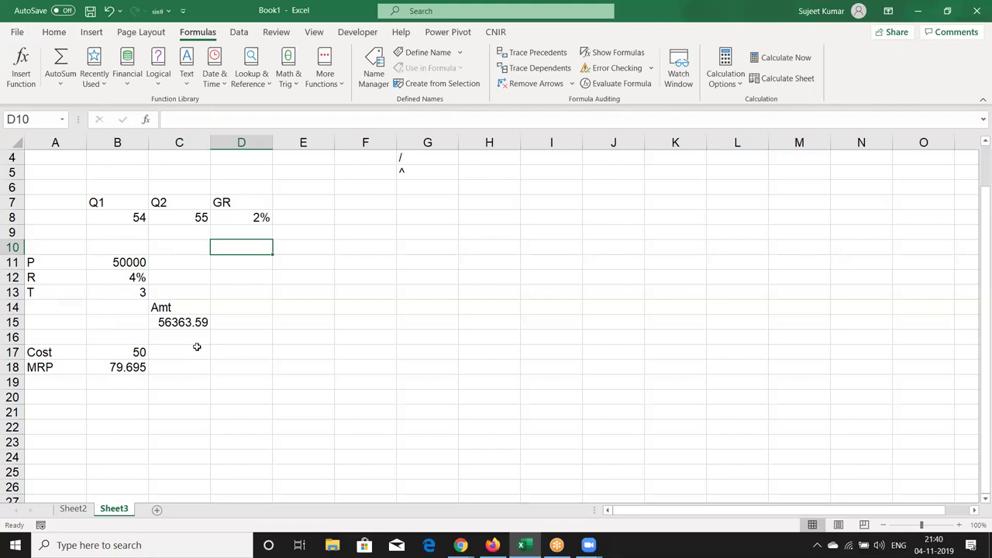
Recheck the B18 and C15 formulas unchanged, then bring up Zoom's end-meeting prompt with Alt+Q
{"action": "double_click", "coordinate": [134, 363]}
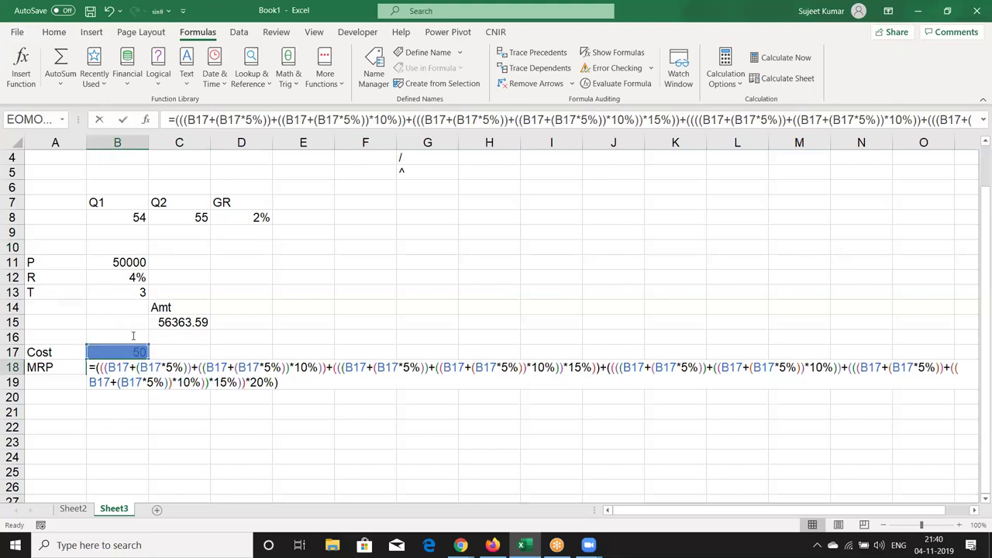
{"action": "key", "text": "Escape"}
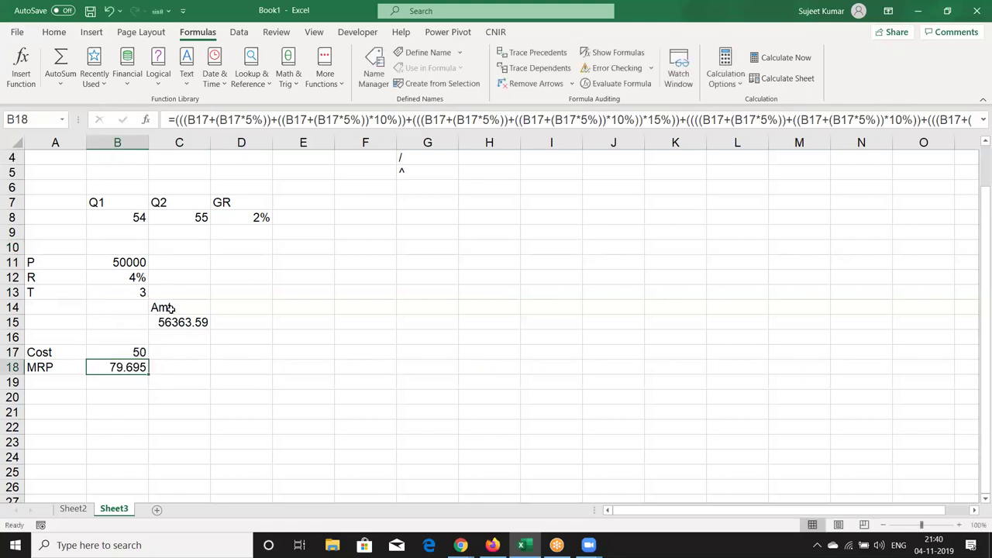
{"action": "left_click", "coordinate": [172, 318]}
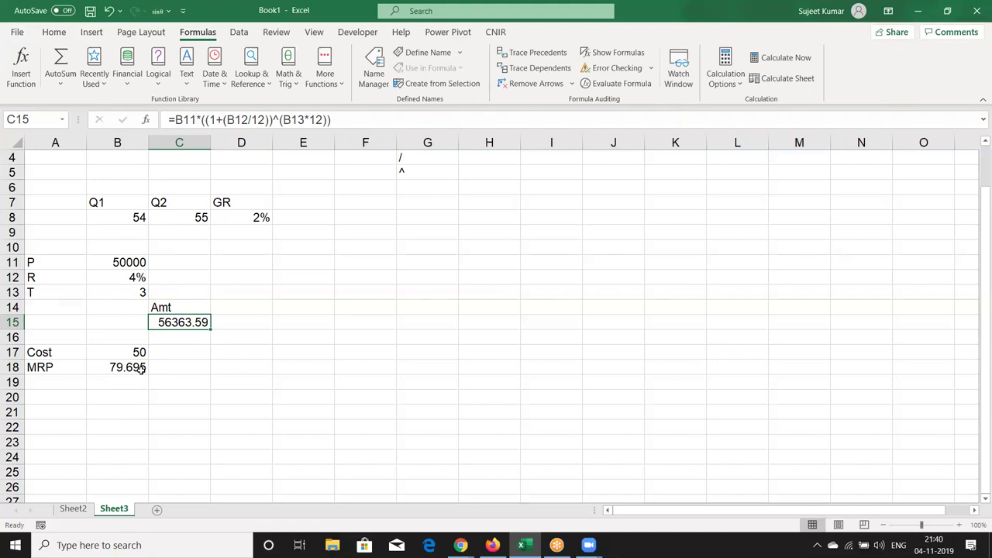
{"action": "double_click", "coordinate": [140, 368]}
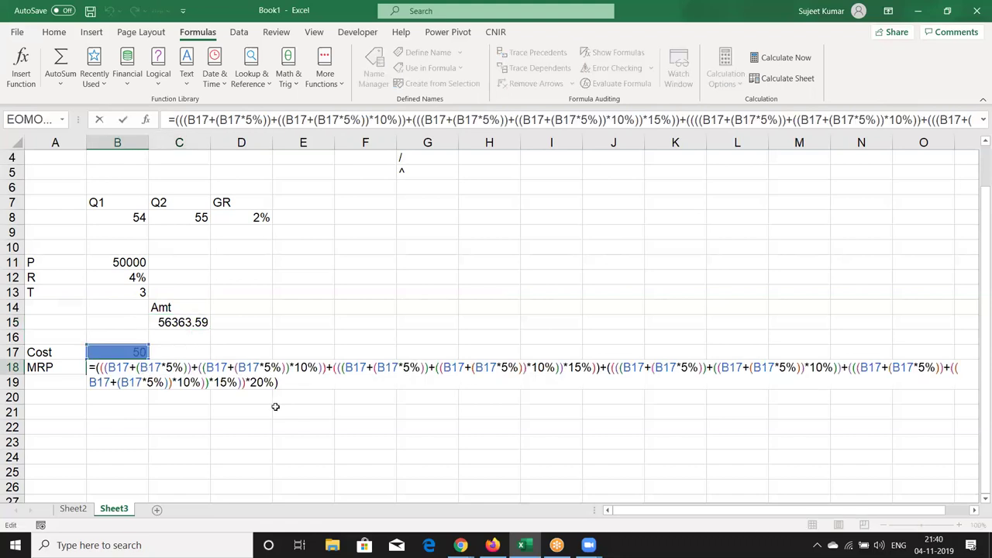
{"action": "left_click_drag", "start_coordinate": [189, 383], "coordinate": [82, 363]}
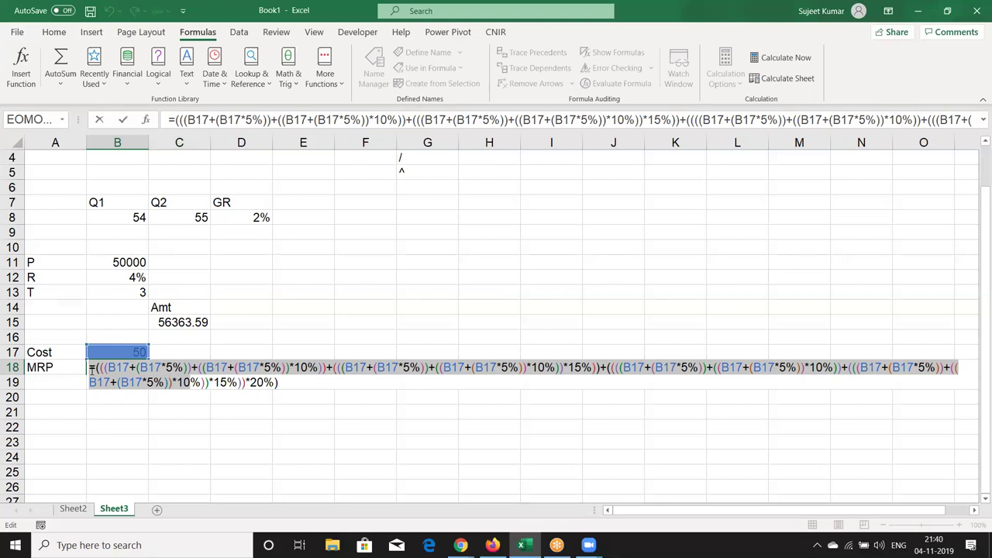
{"action": "key", "text": "Return"}
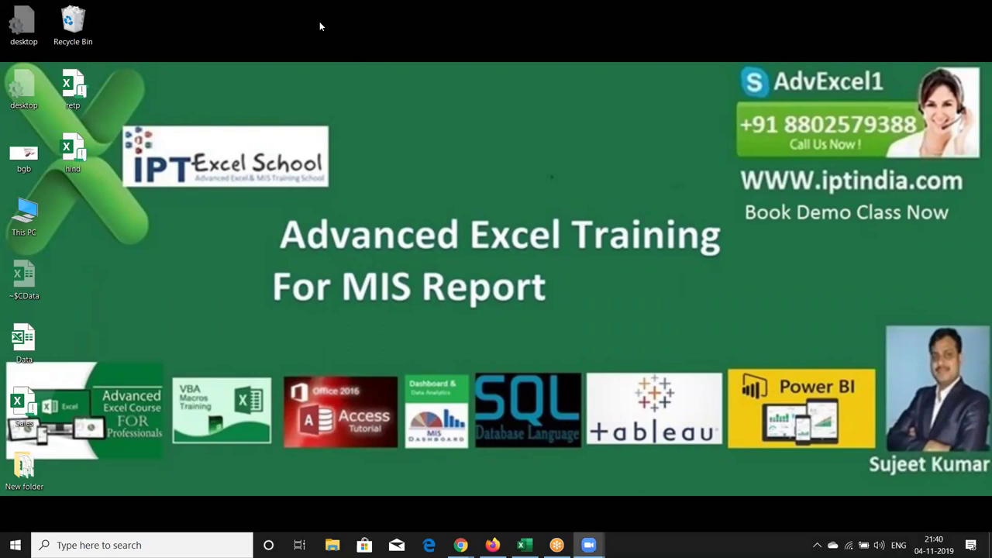
{"action": "key", "text": "alt+q"}
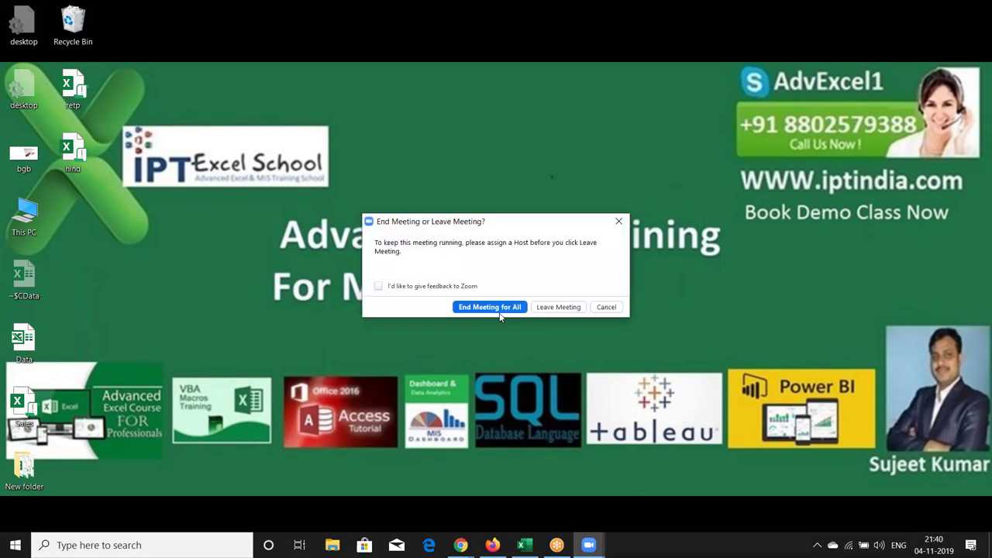